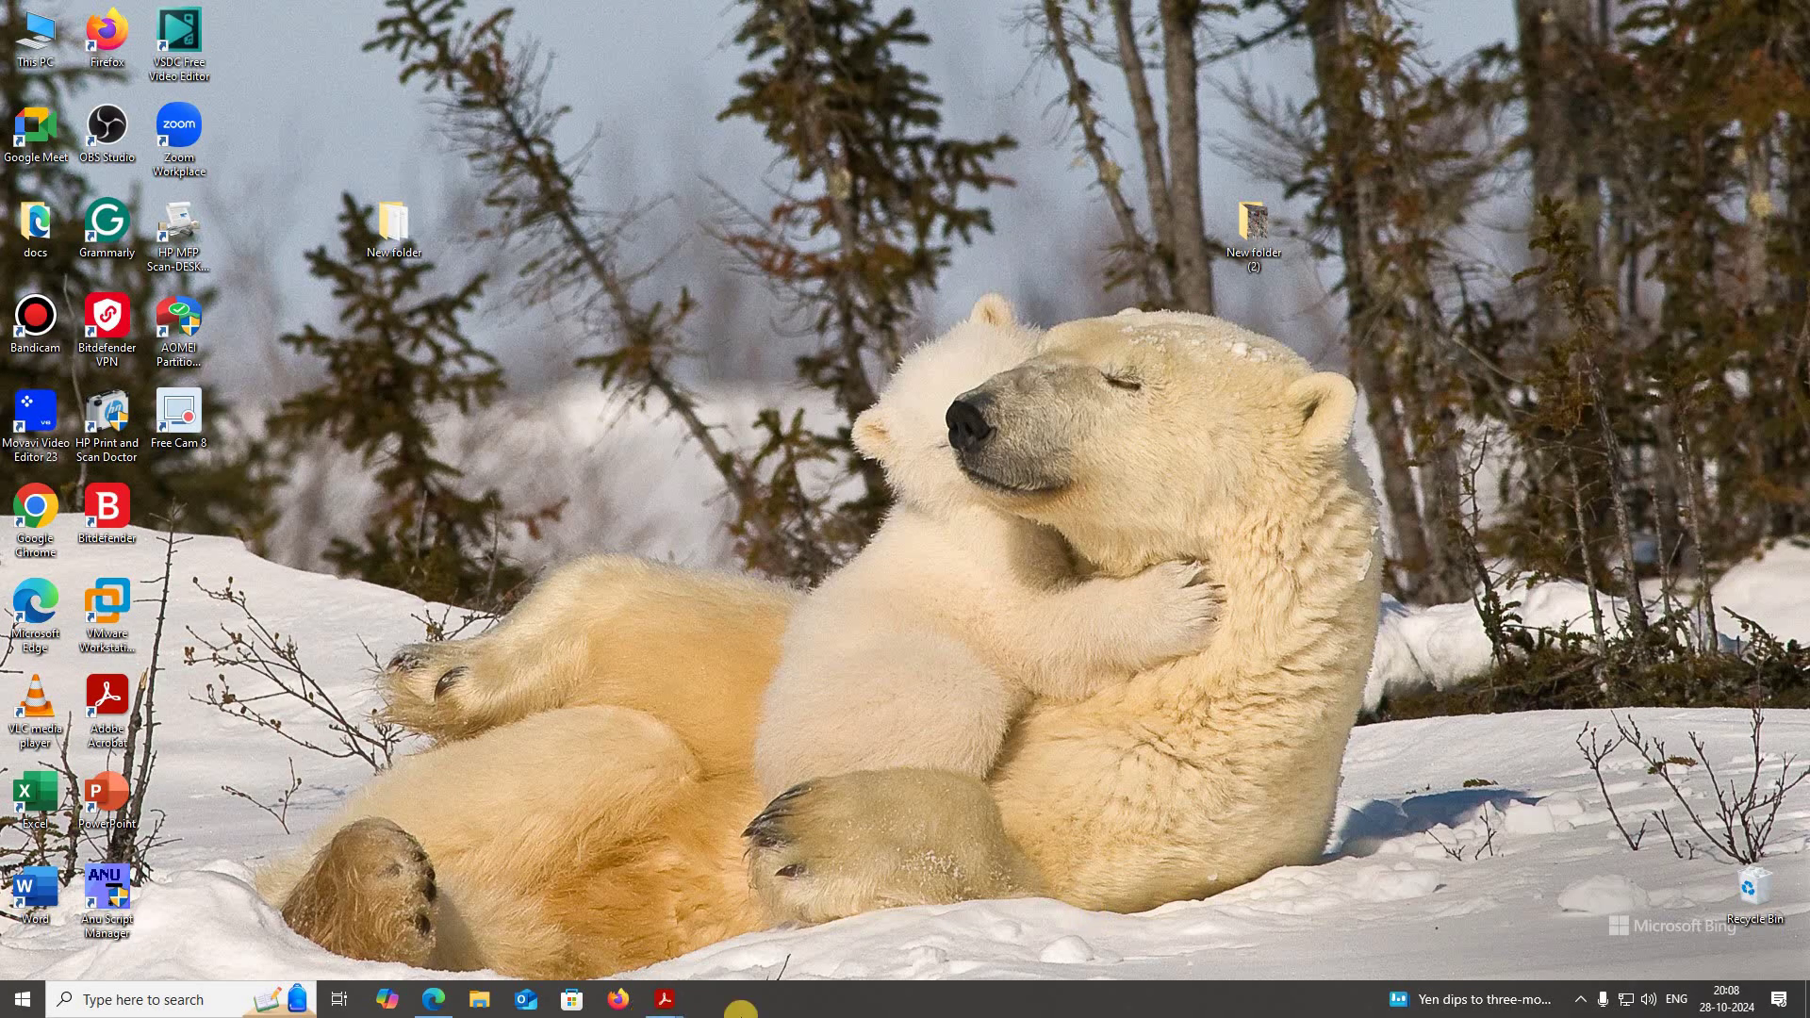
# Bring the Acrobat Reader window showing EEMT.pdf to the front from the taskbar.
pyautogui.click(665, 1000)
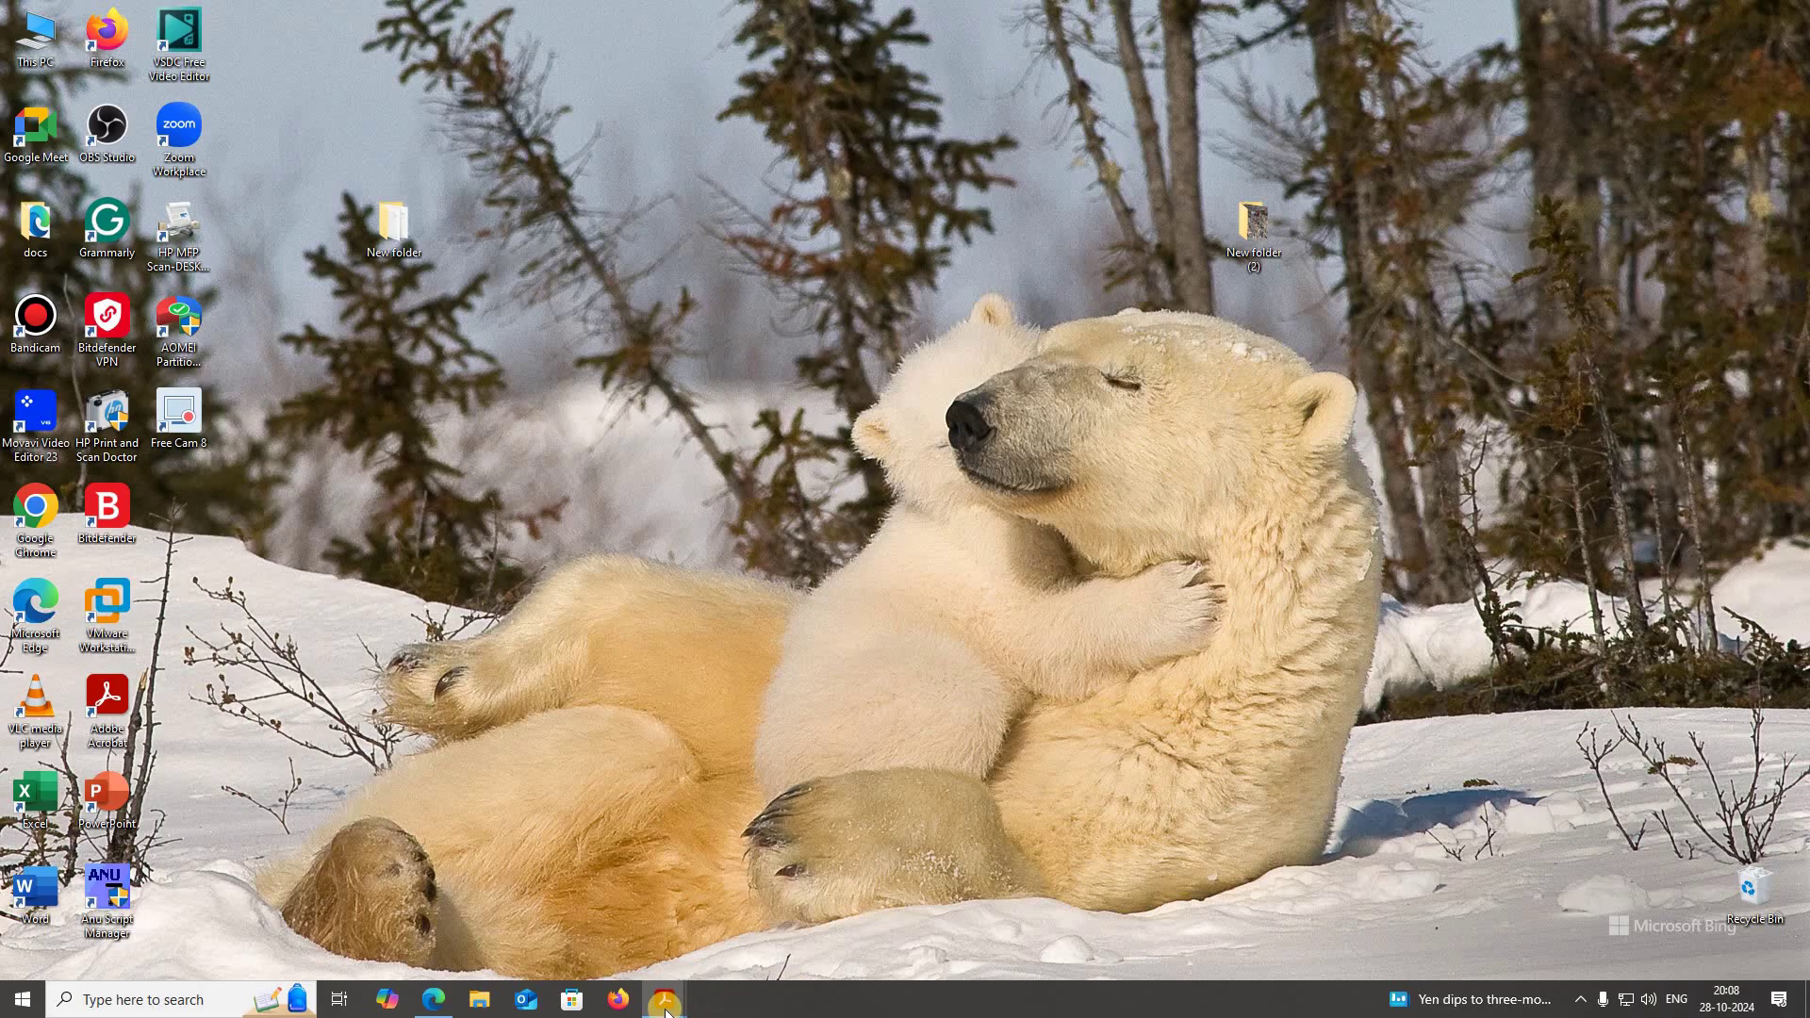
pyautogui.click(665, 999)
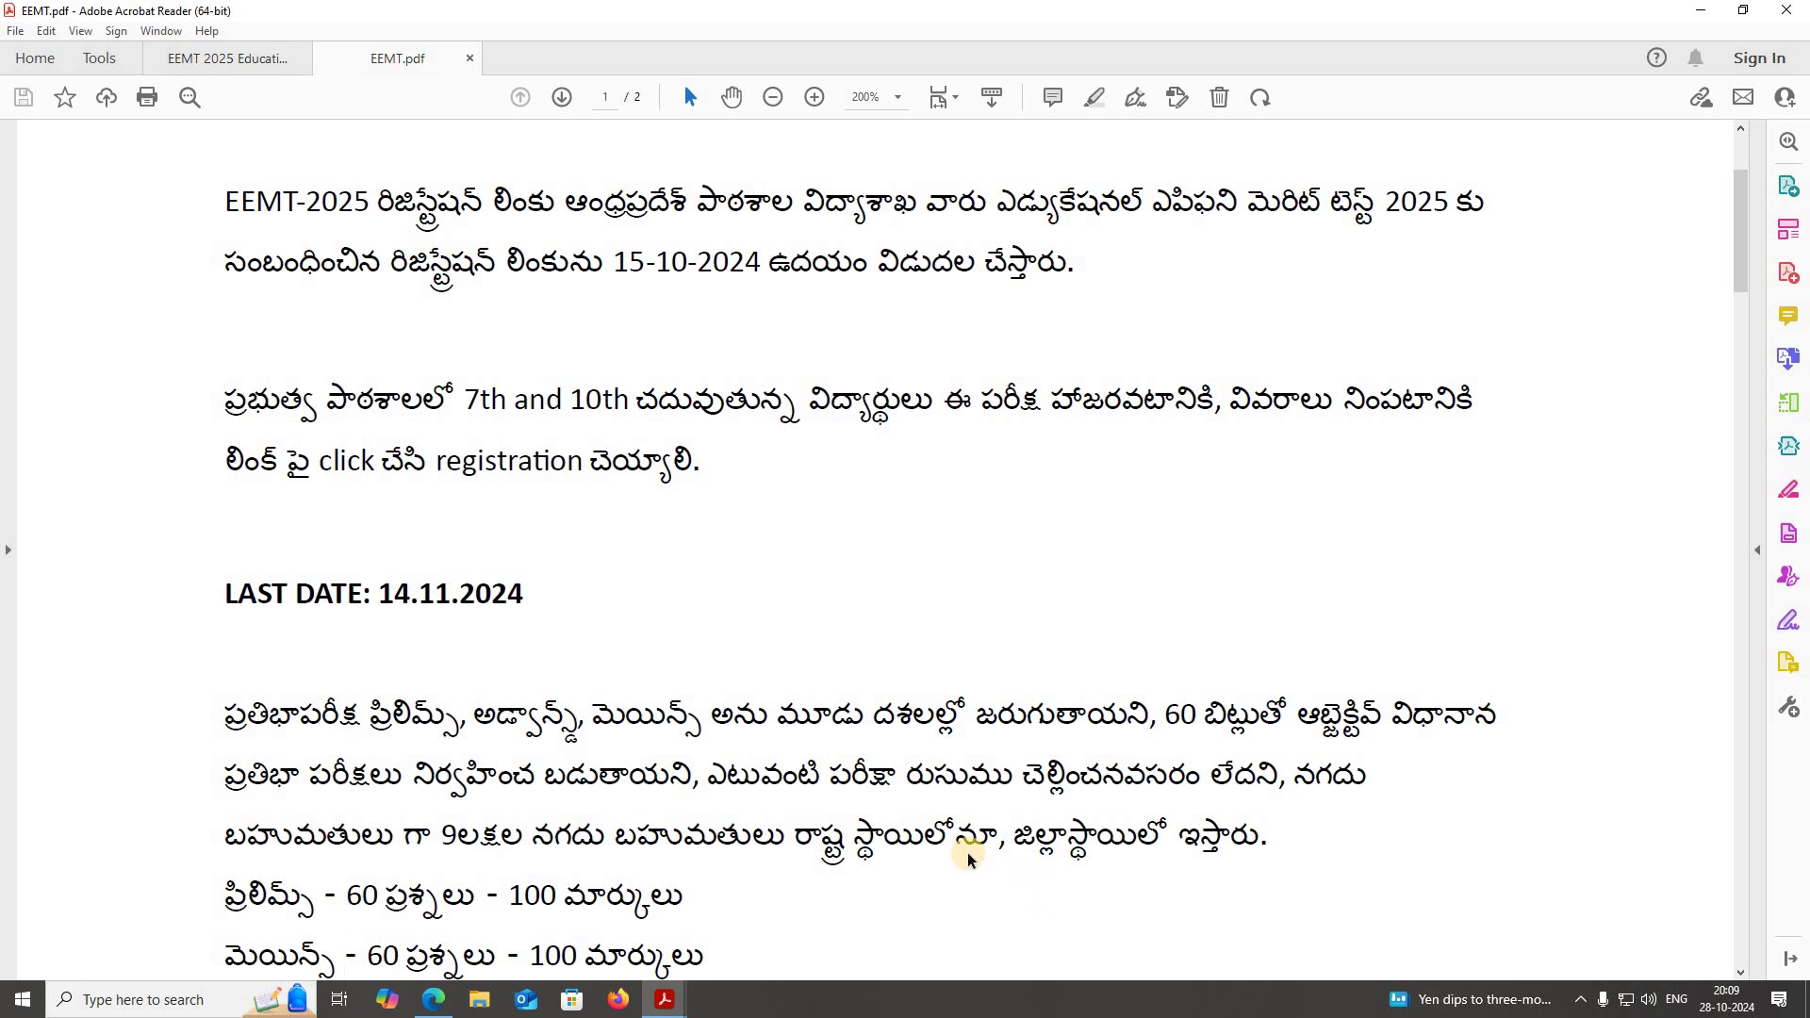
# Switch to the 12-page 'EEMT 2025 Educati...' memo tab.
pyautogui.click(227, 64)
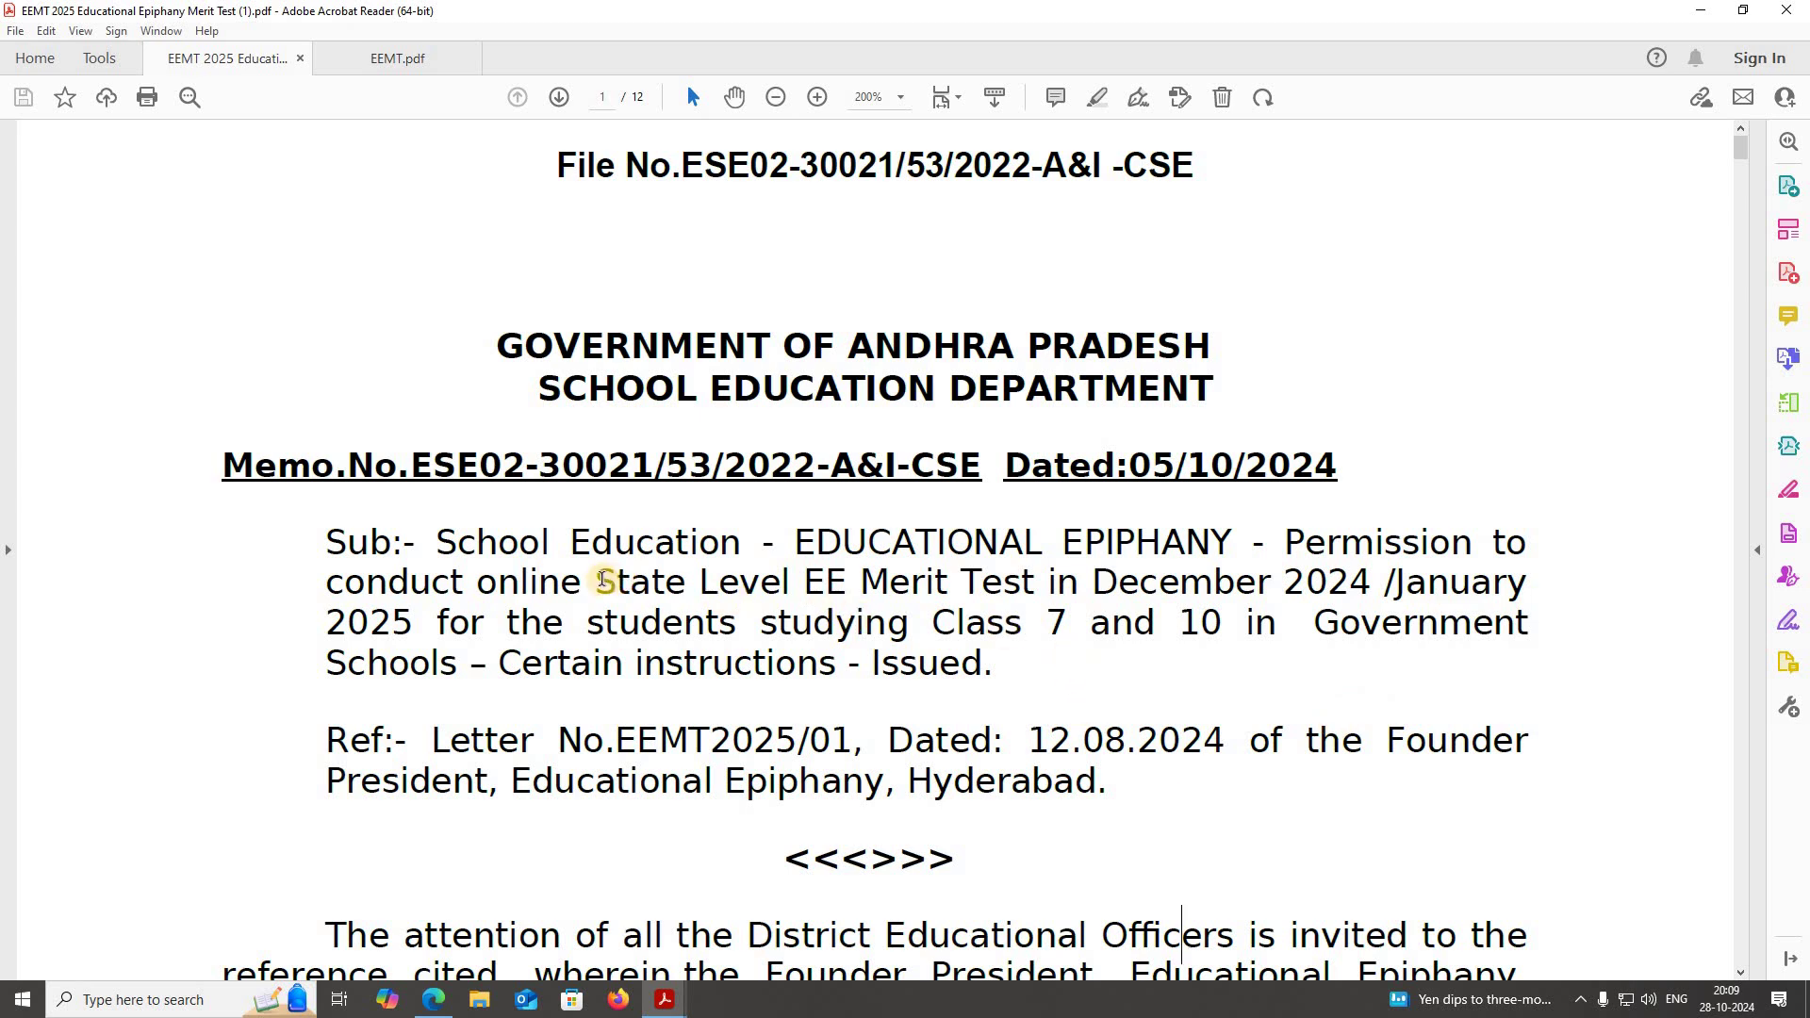
# Highlight the State Level EE Merit Test subject line, then return to the EEMT.pdf notice.
pyautogui.moveTo(604, 580); pyautogui.dragTo(1482, 592)
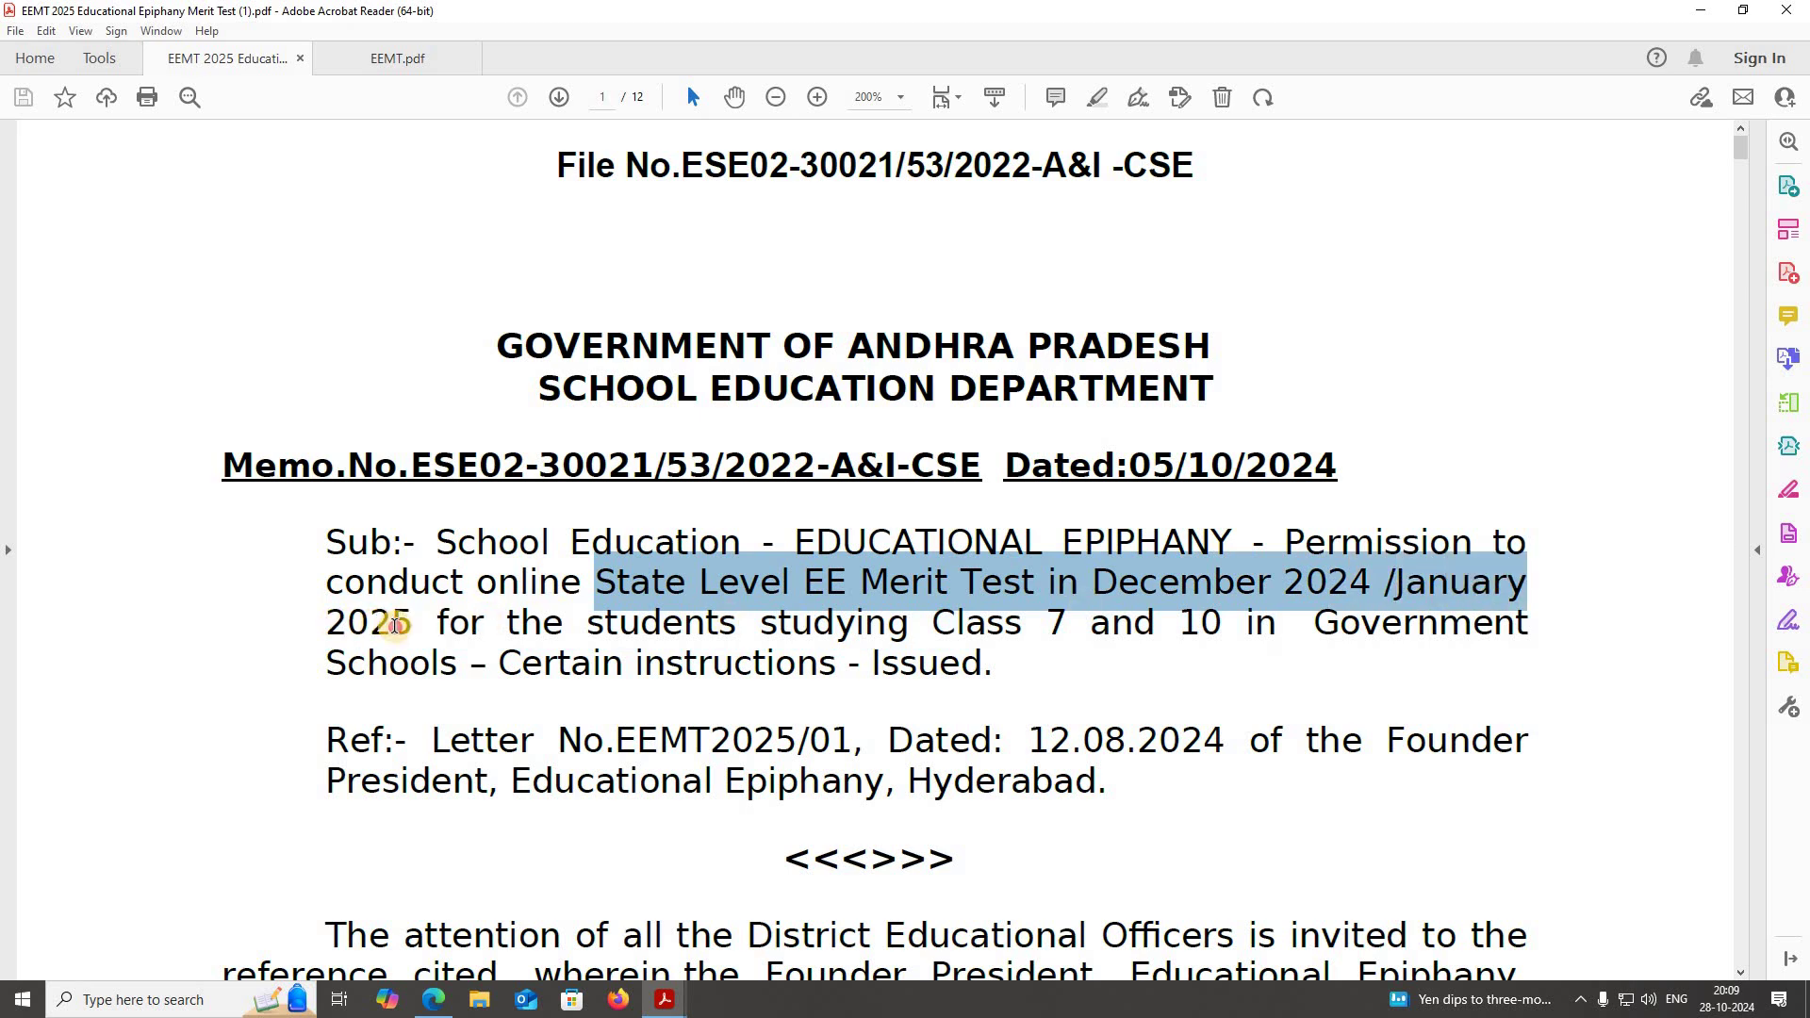
pyautogui.click(412, 511)
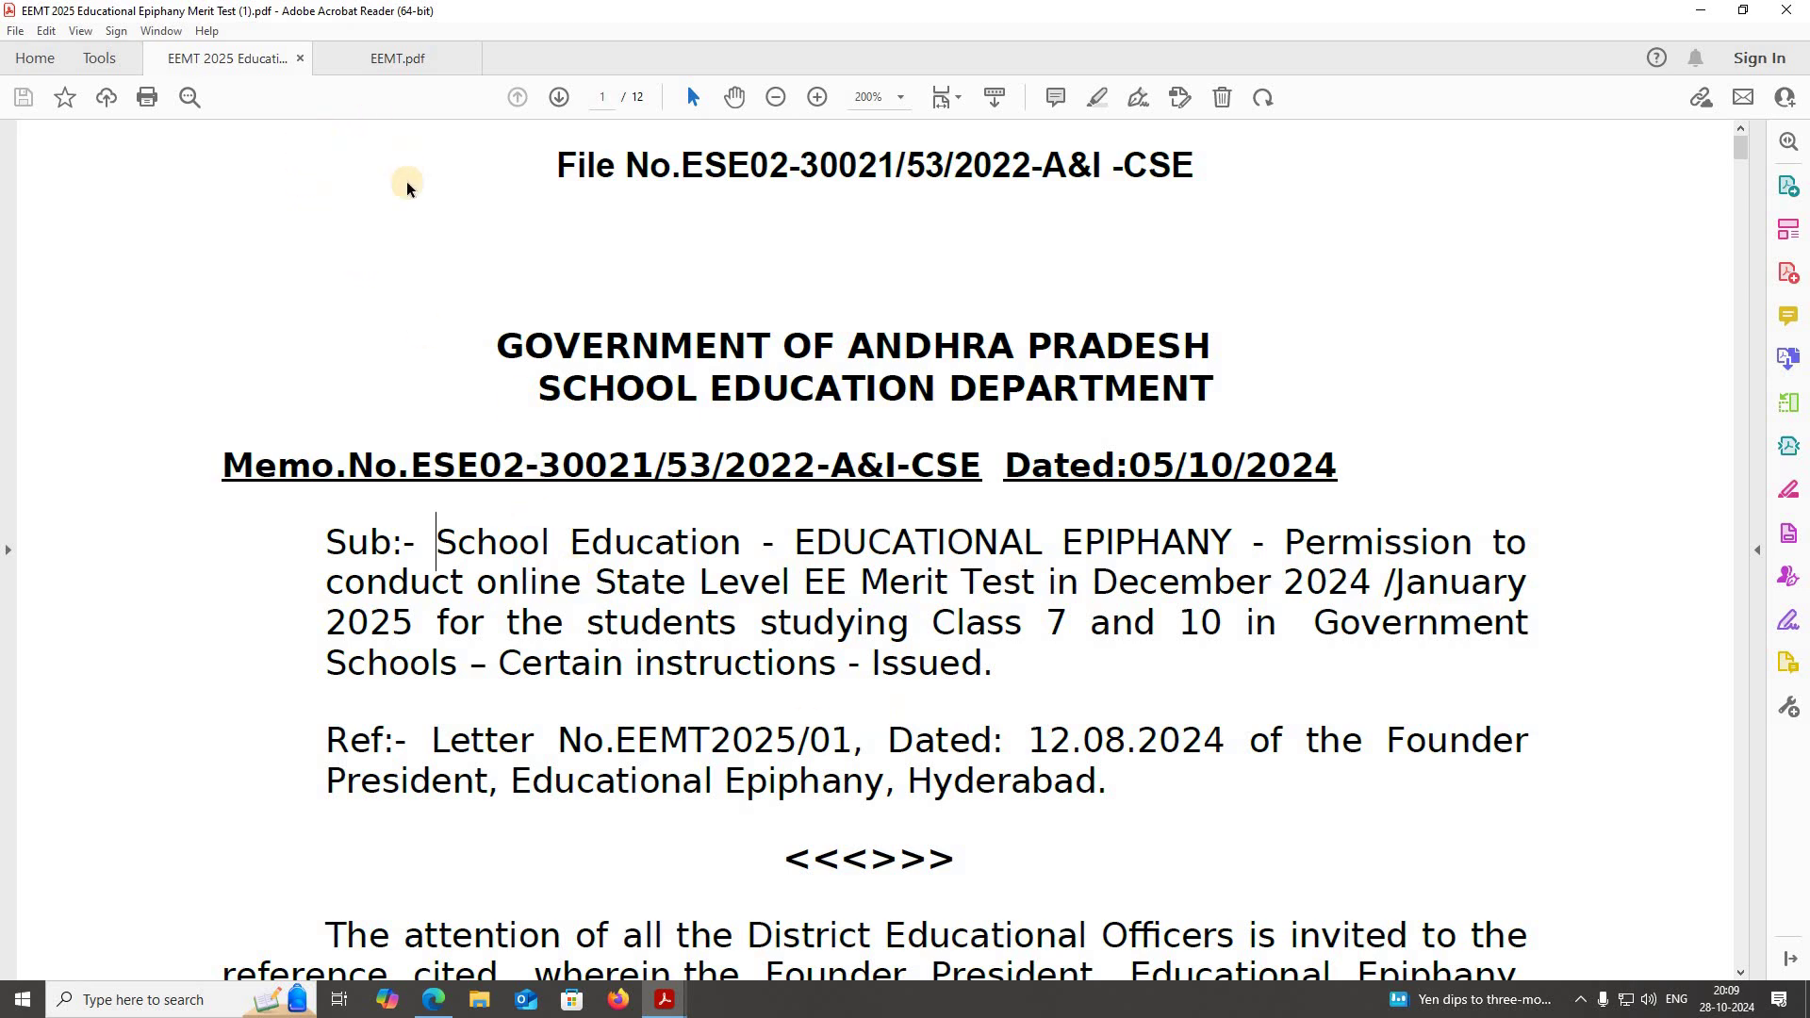
pyautogui.click(406, 61)
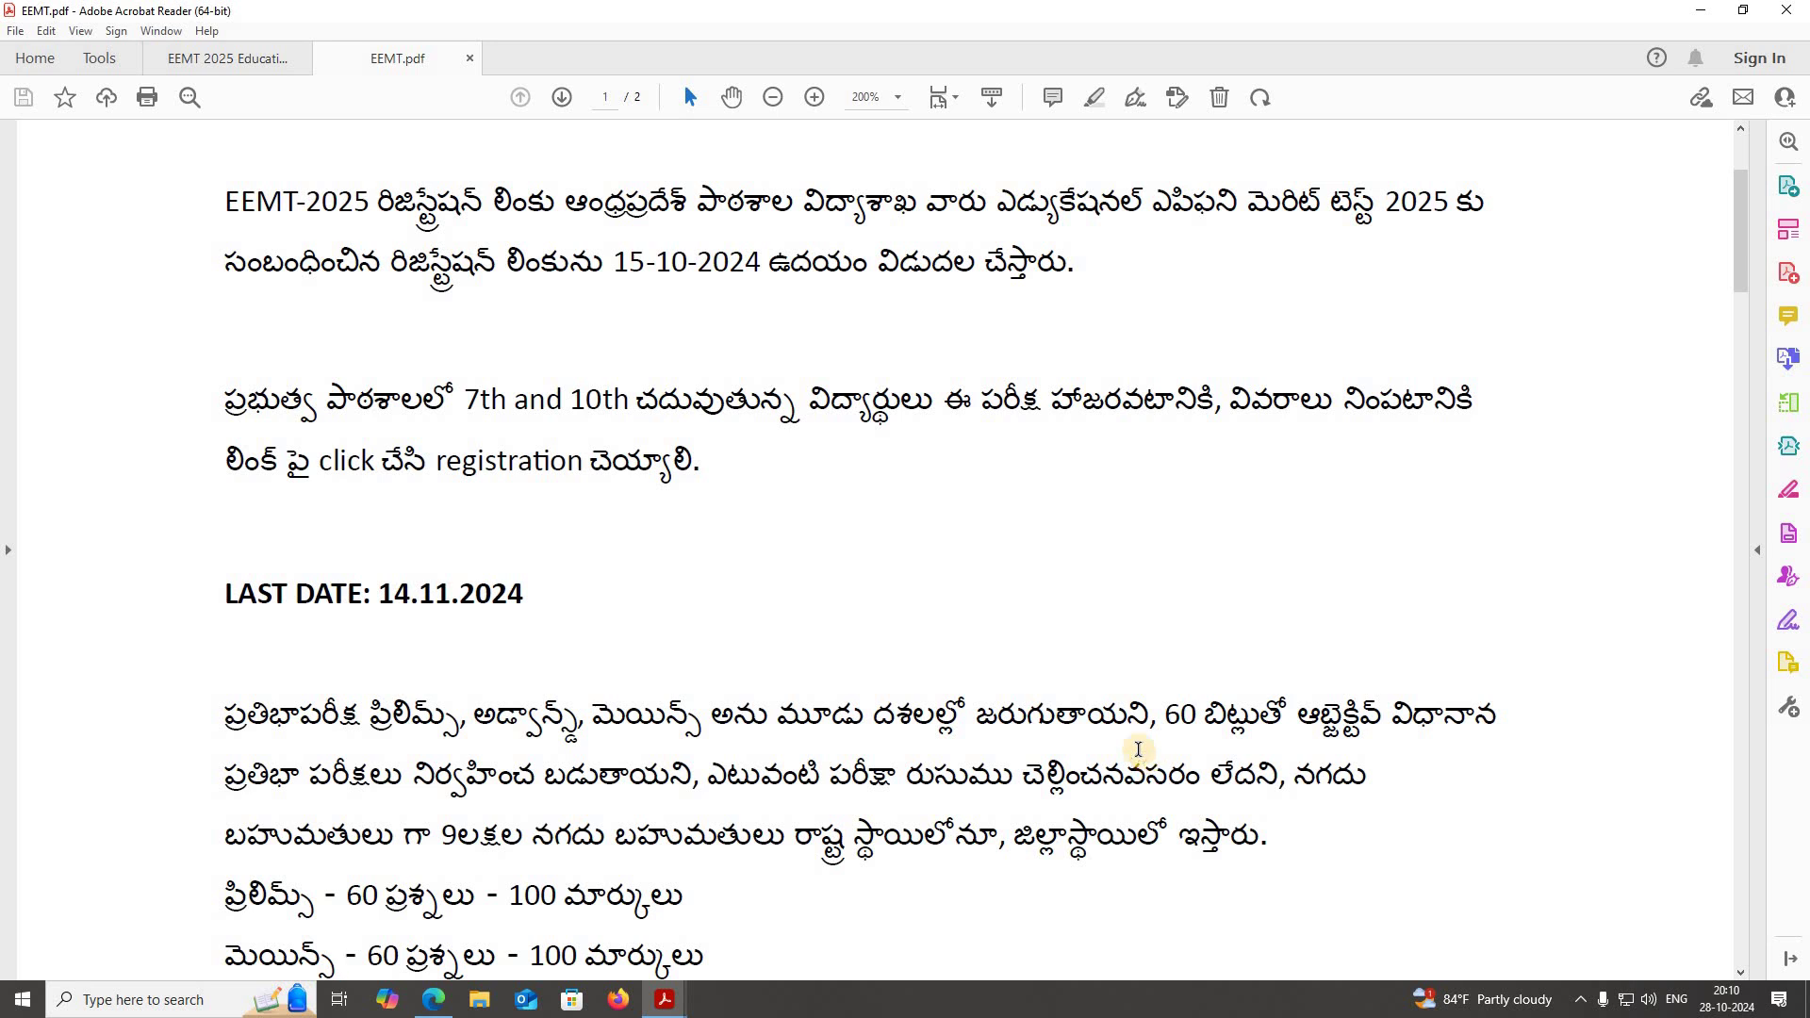
# Scroll EEMT.pdf down to the free registration link and required student details list.
pyautogui.scroll(-2, 290, 749)
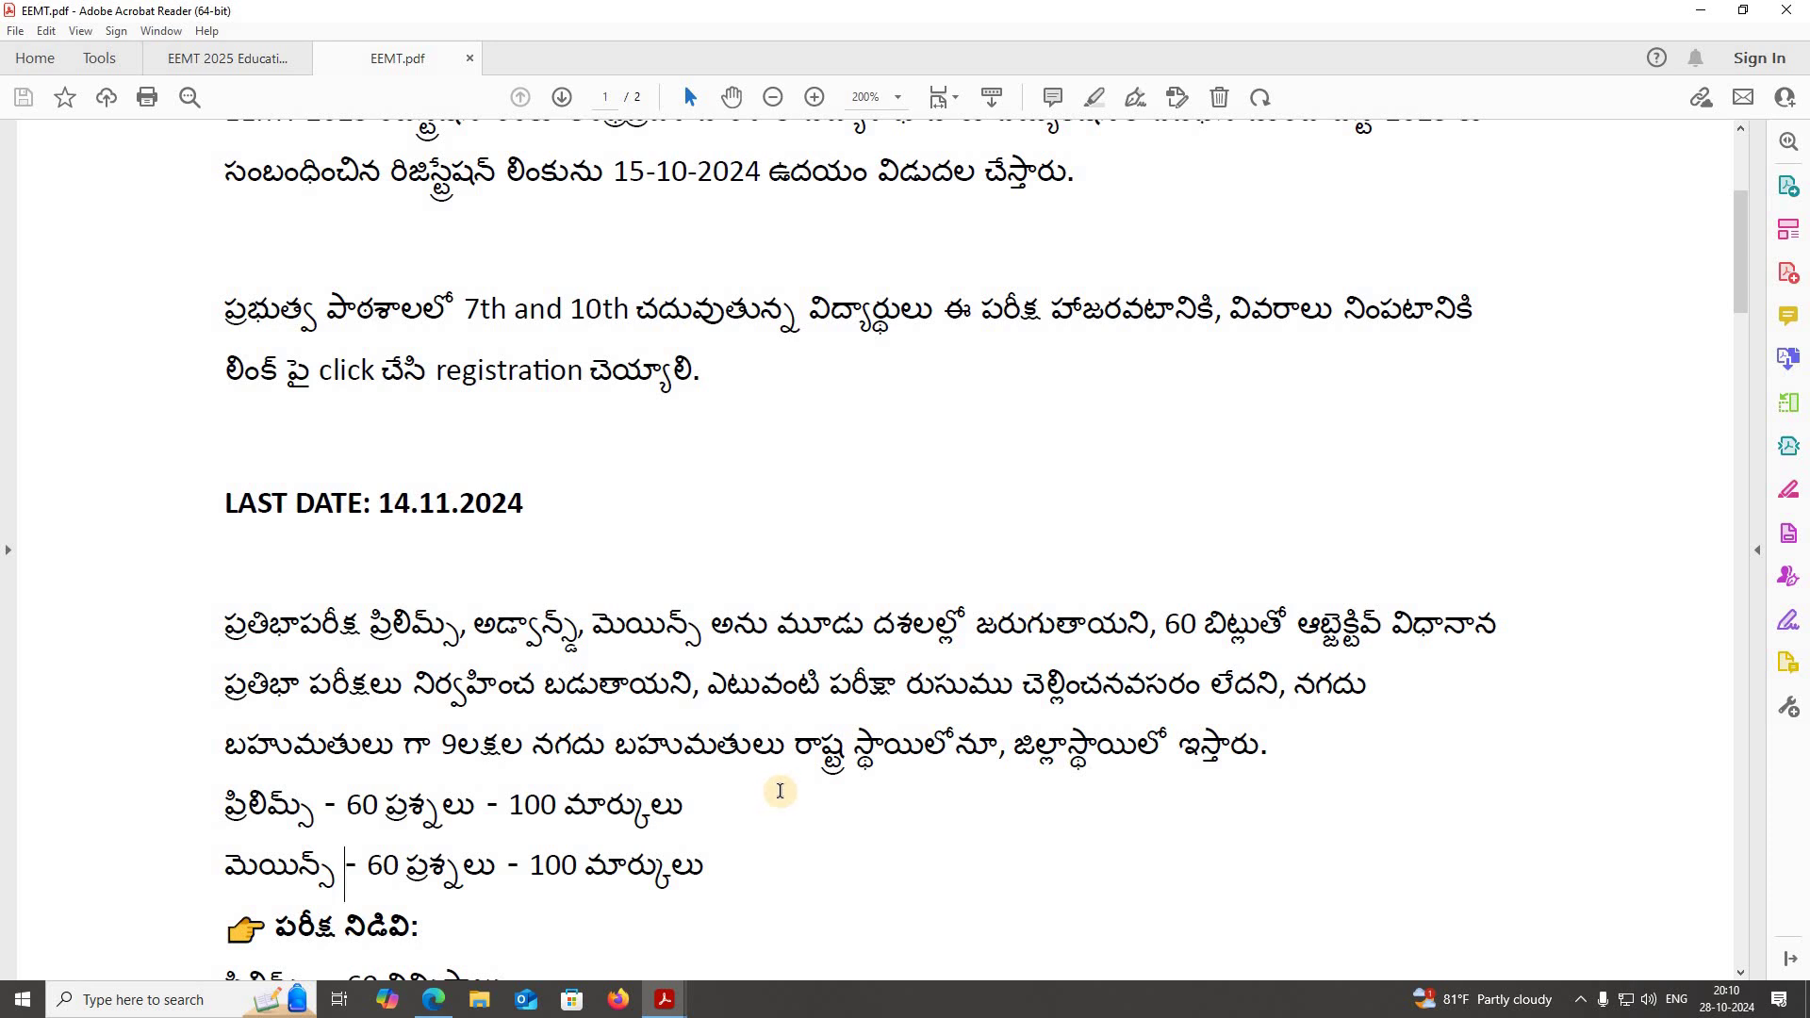
pyautogui.scroll(-3, 751, 783)
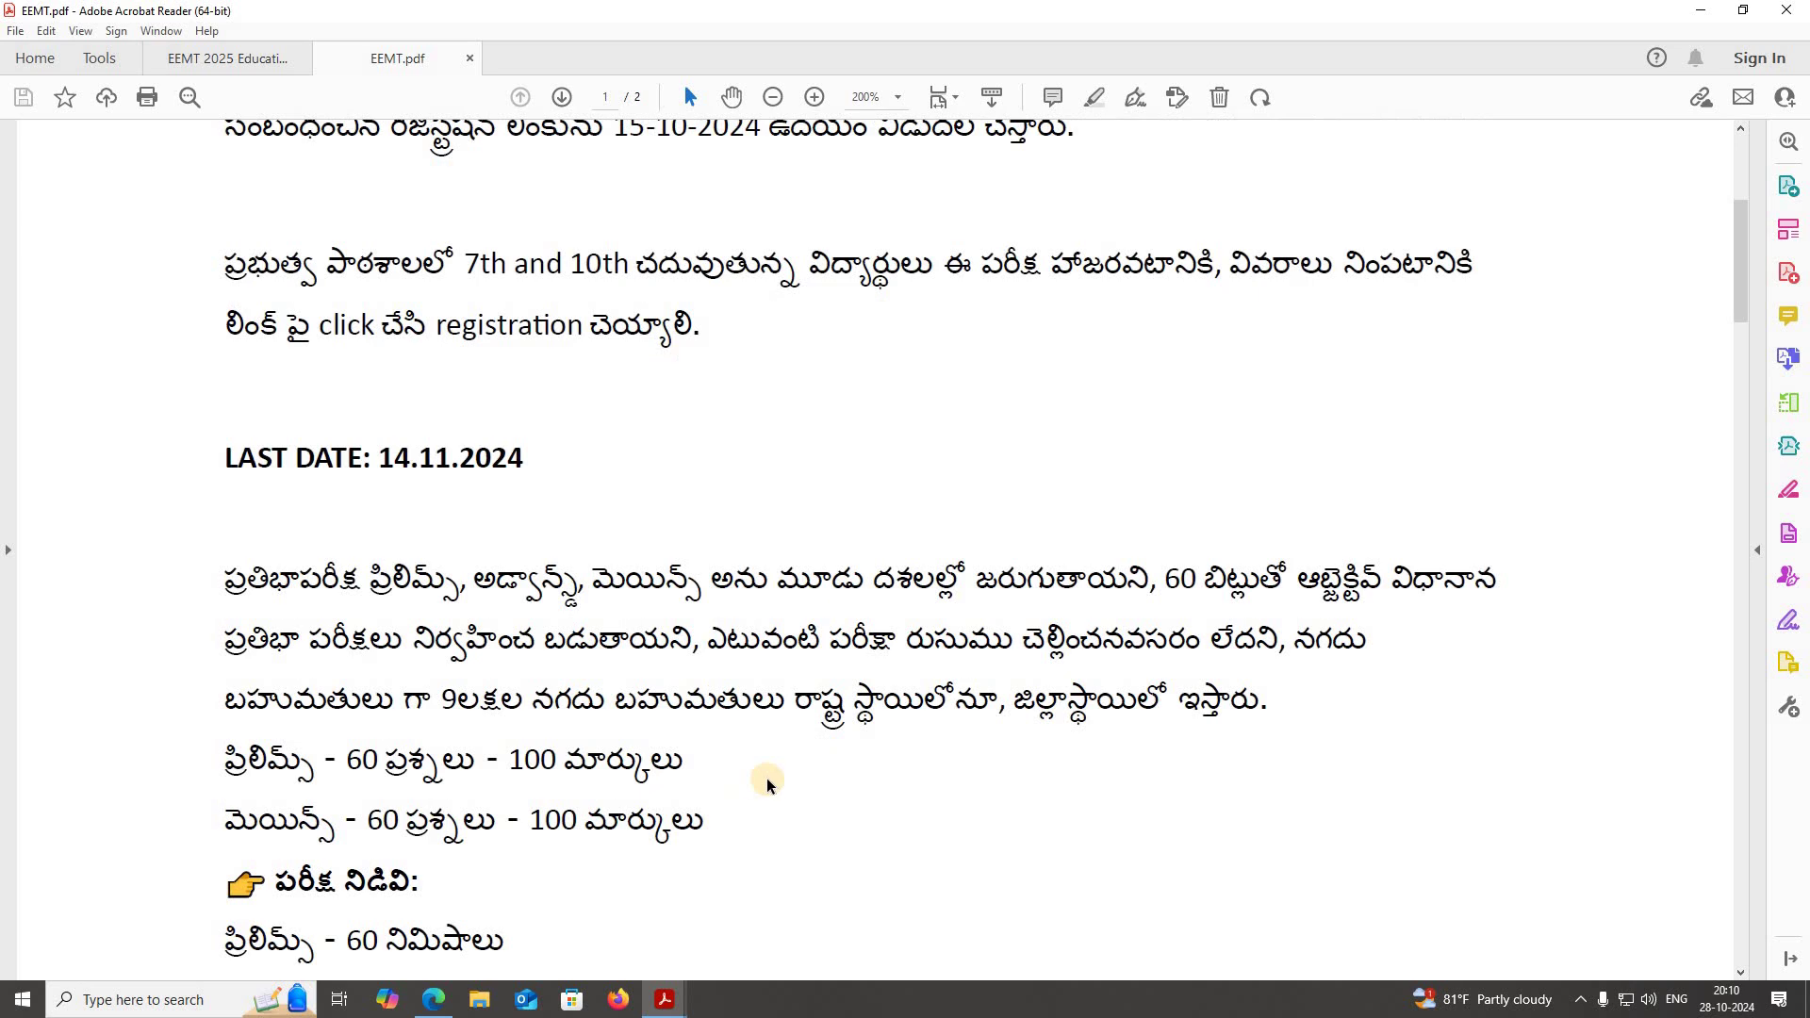
pyautogui.scroll(-2, 943, 729)
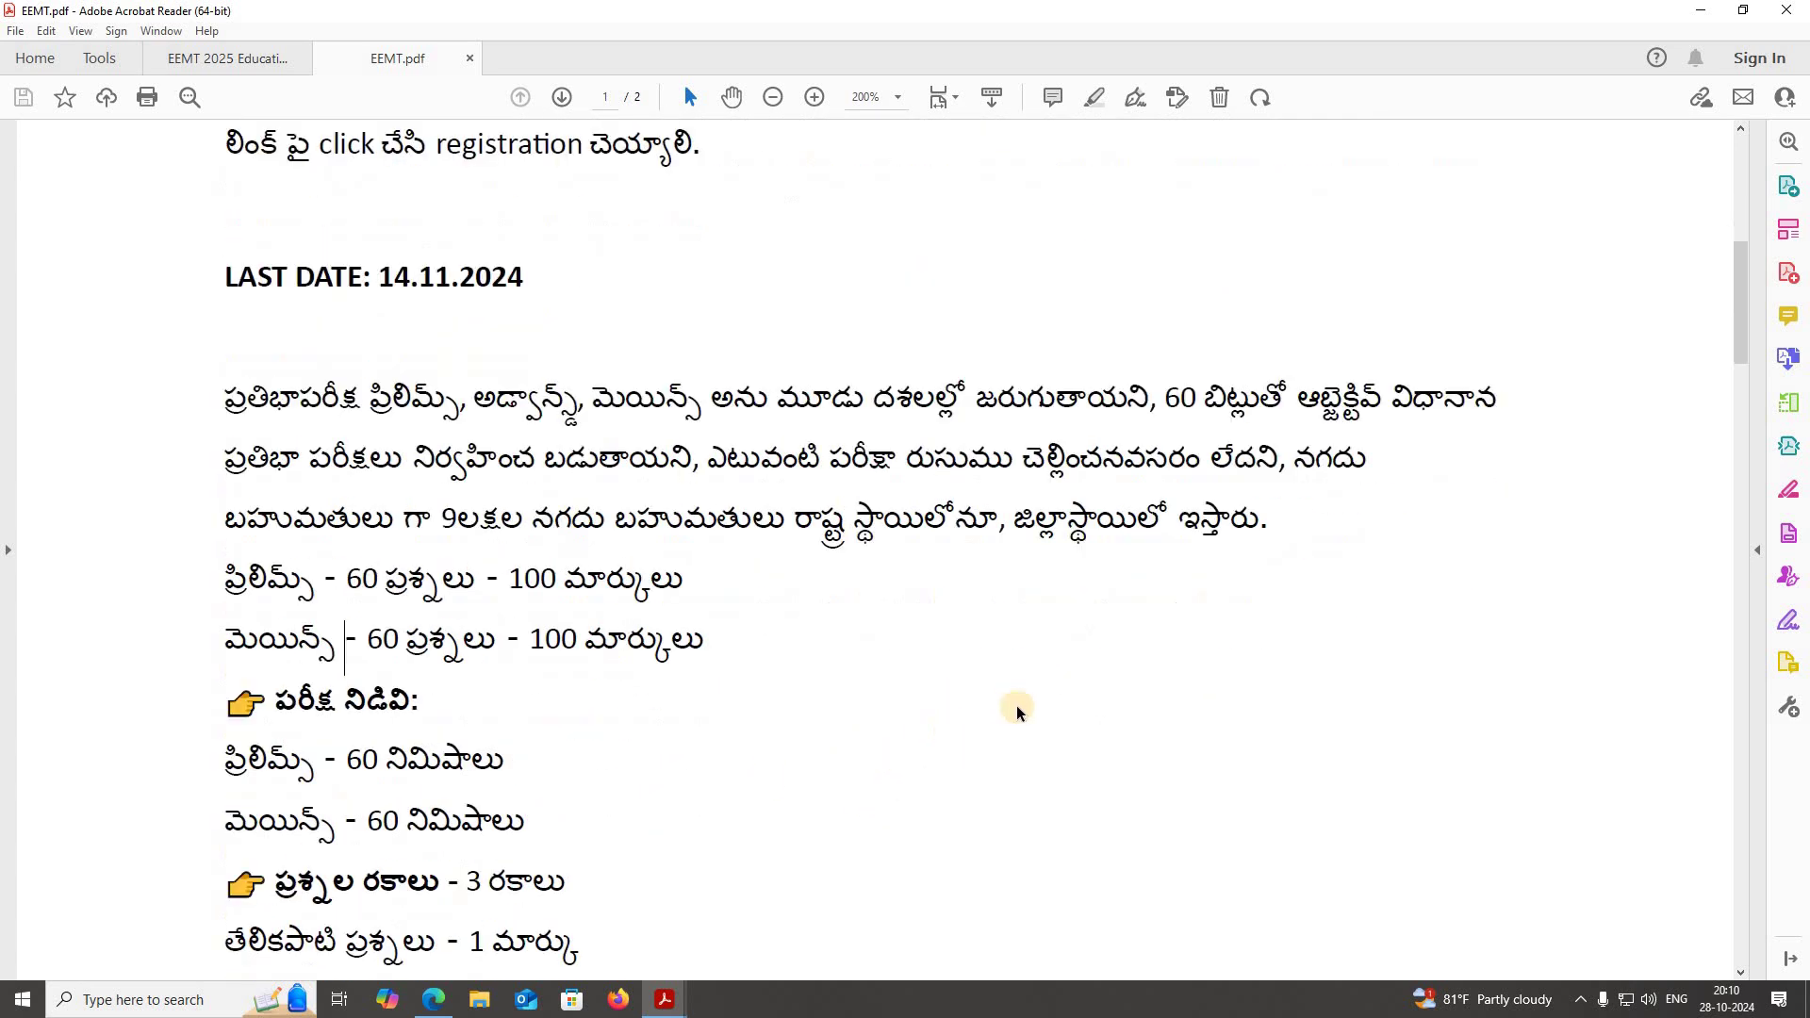
pyautogui.scroll(-2, 979, 709)
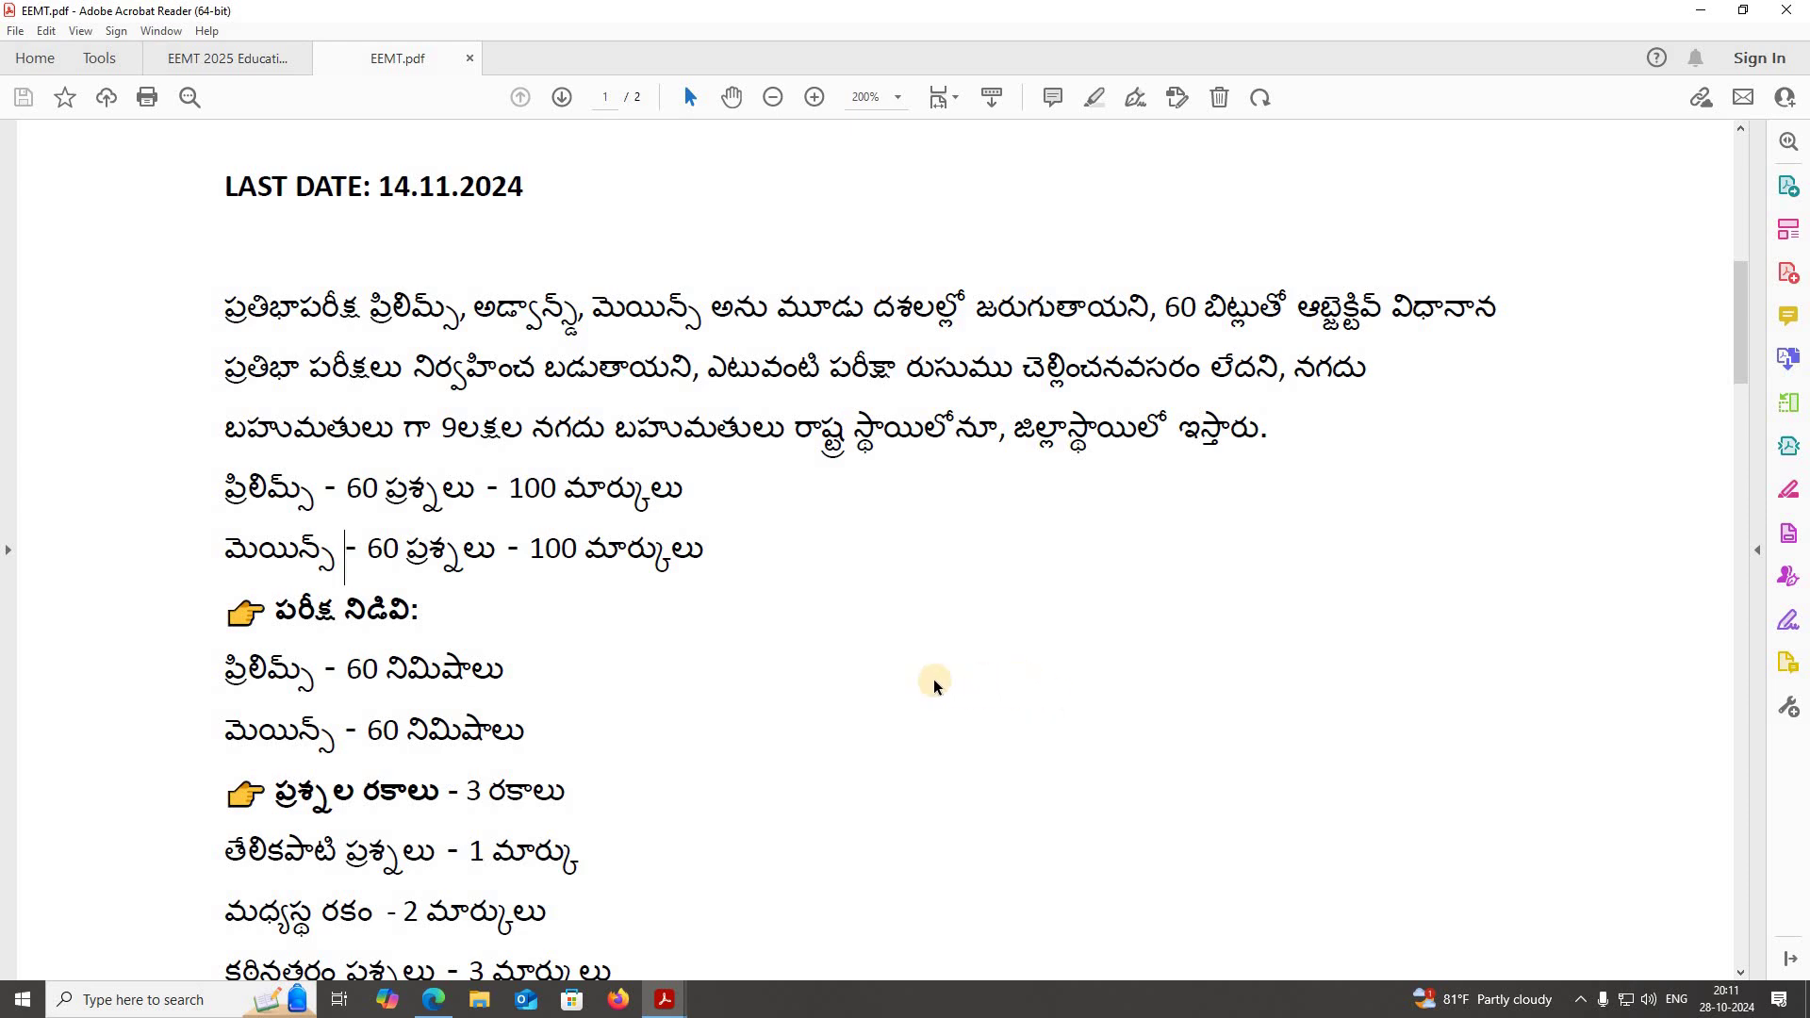
pyautogui.scroll(-1, 934, 682)
pyautogui.scroll(-1, 934, 682)
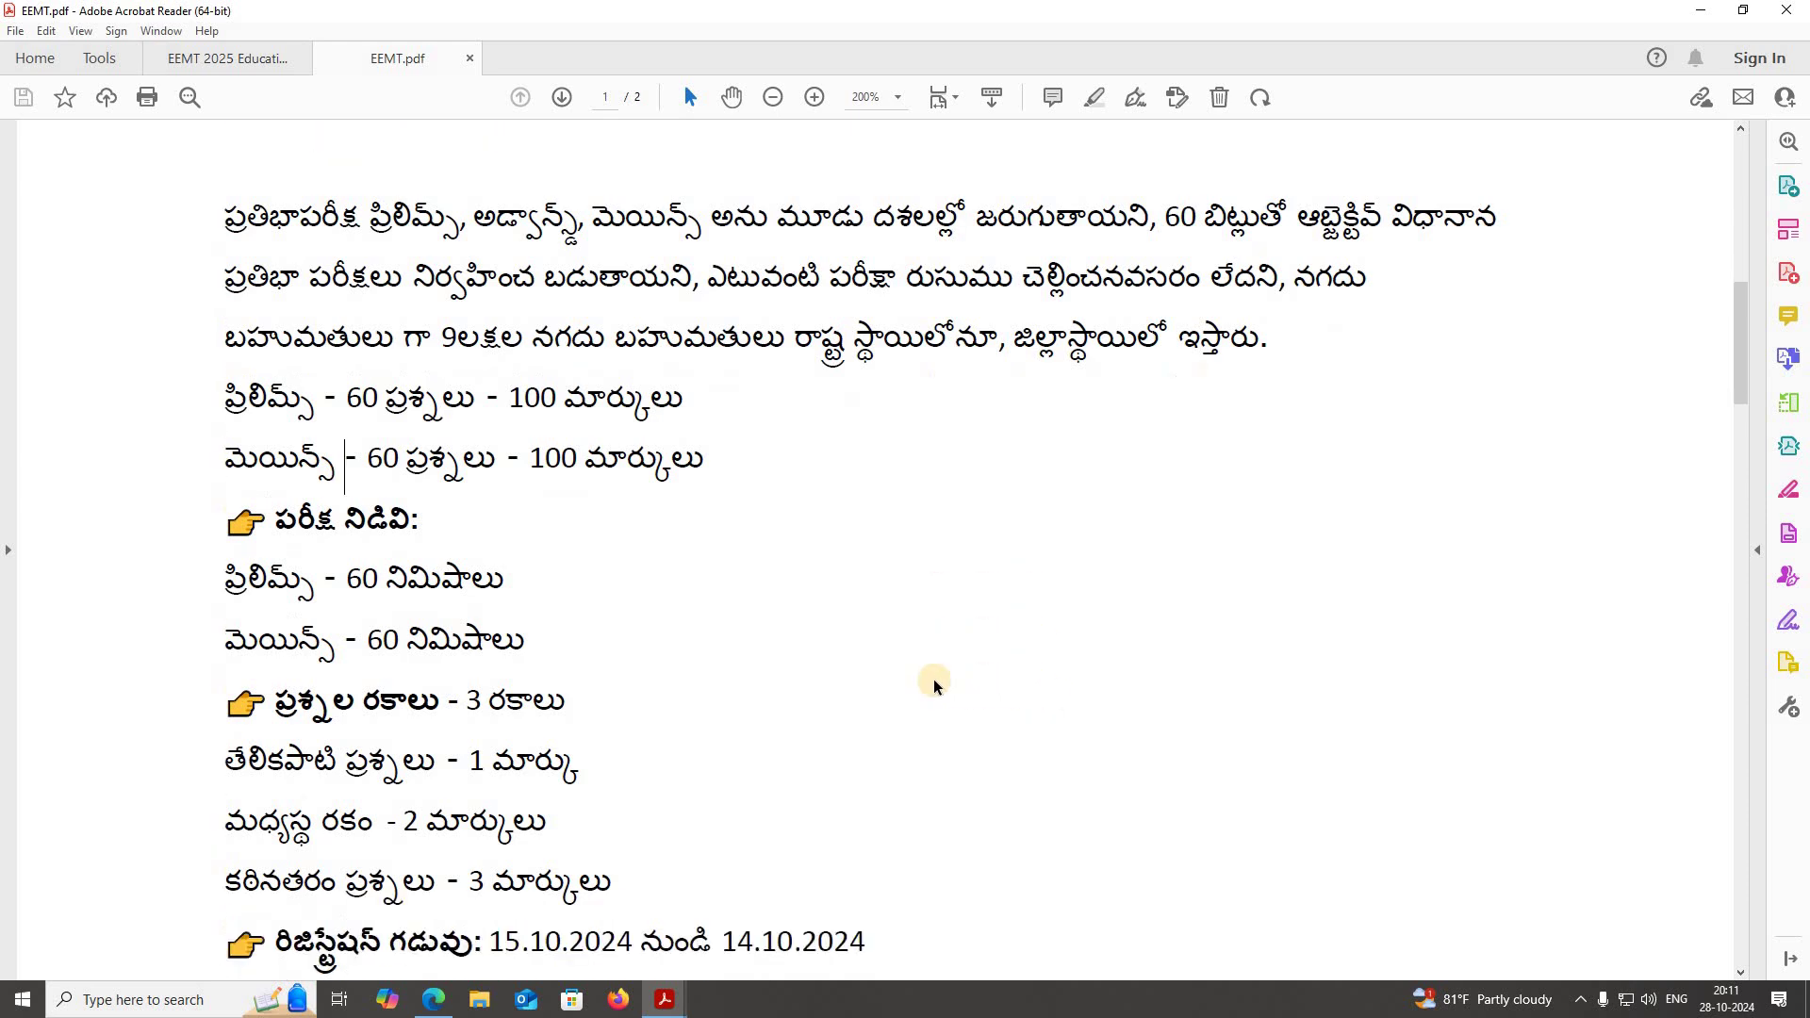
pyautogui.scroll(-2, 933, 683)
pyautogui.scroll(-3, 936, 676)
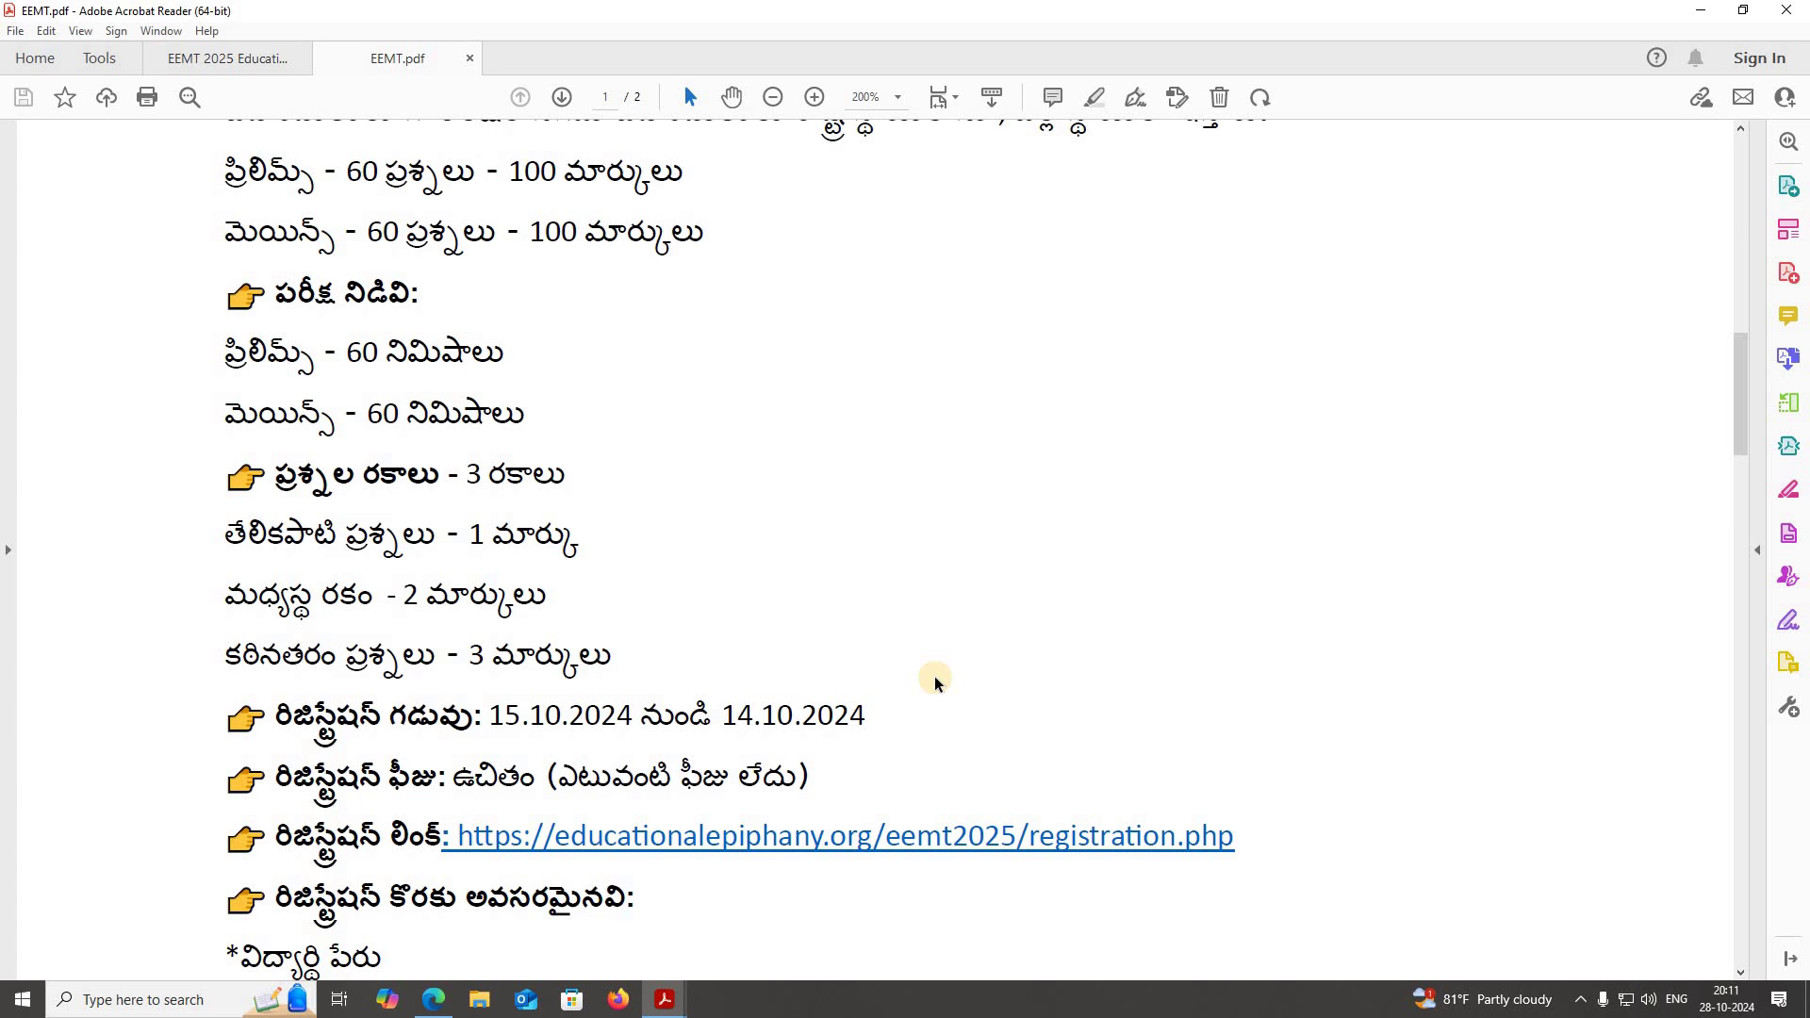
pyautogui.scroll(-3, 935, 676)
pyautogui.scroll(-2, 1083, 801)
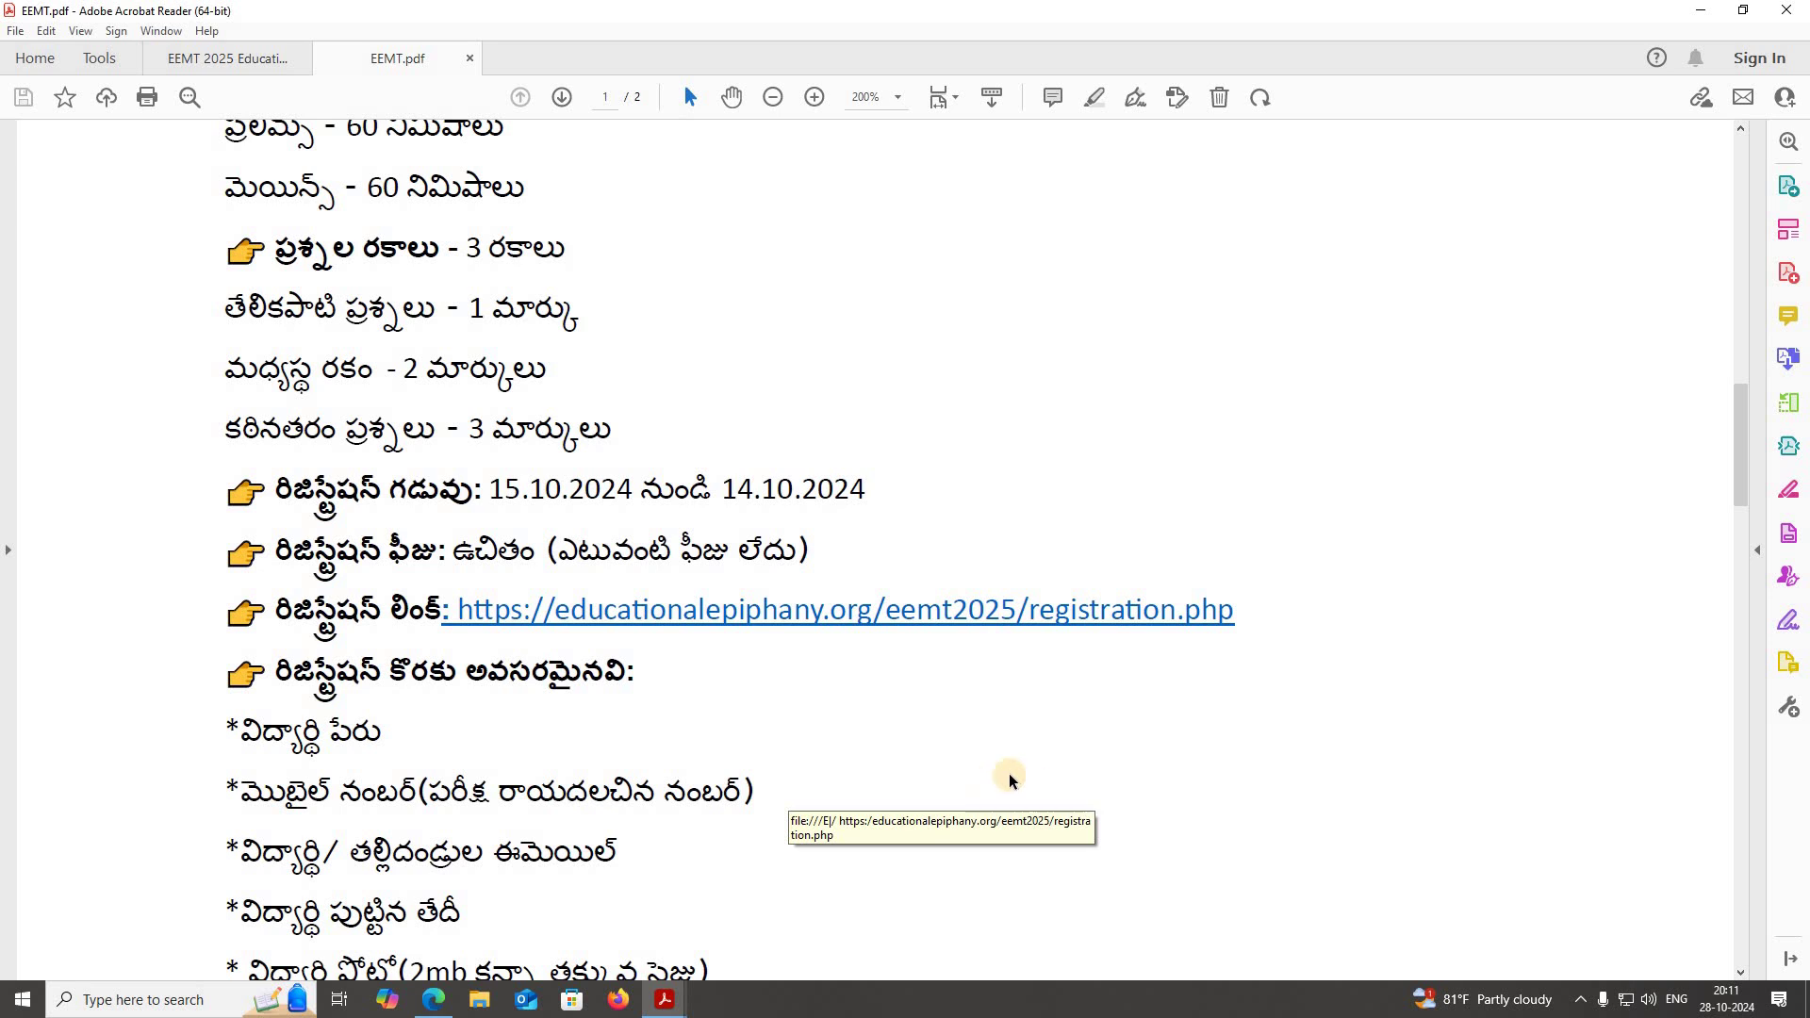
# Scroll to page 2 showing the ₹30000, ₹25000 and ₹20000 class 10 prizes.
pyautogui.scroll(-2, 1253, 699)
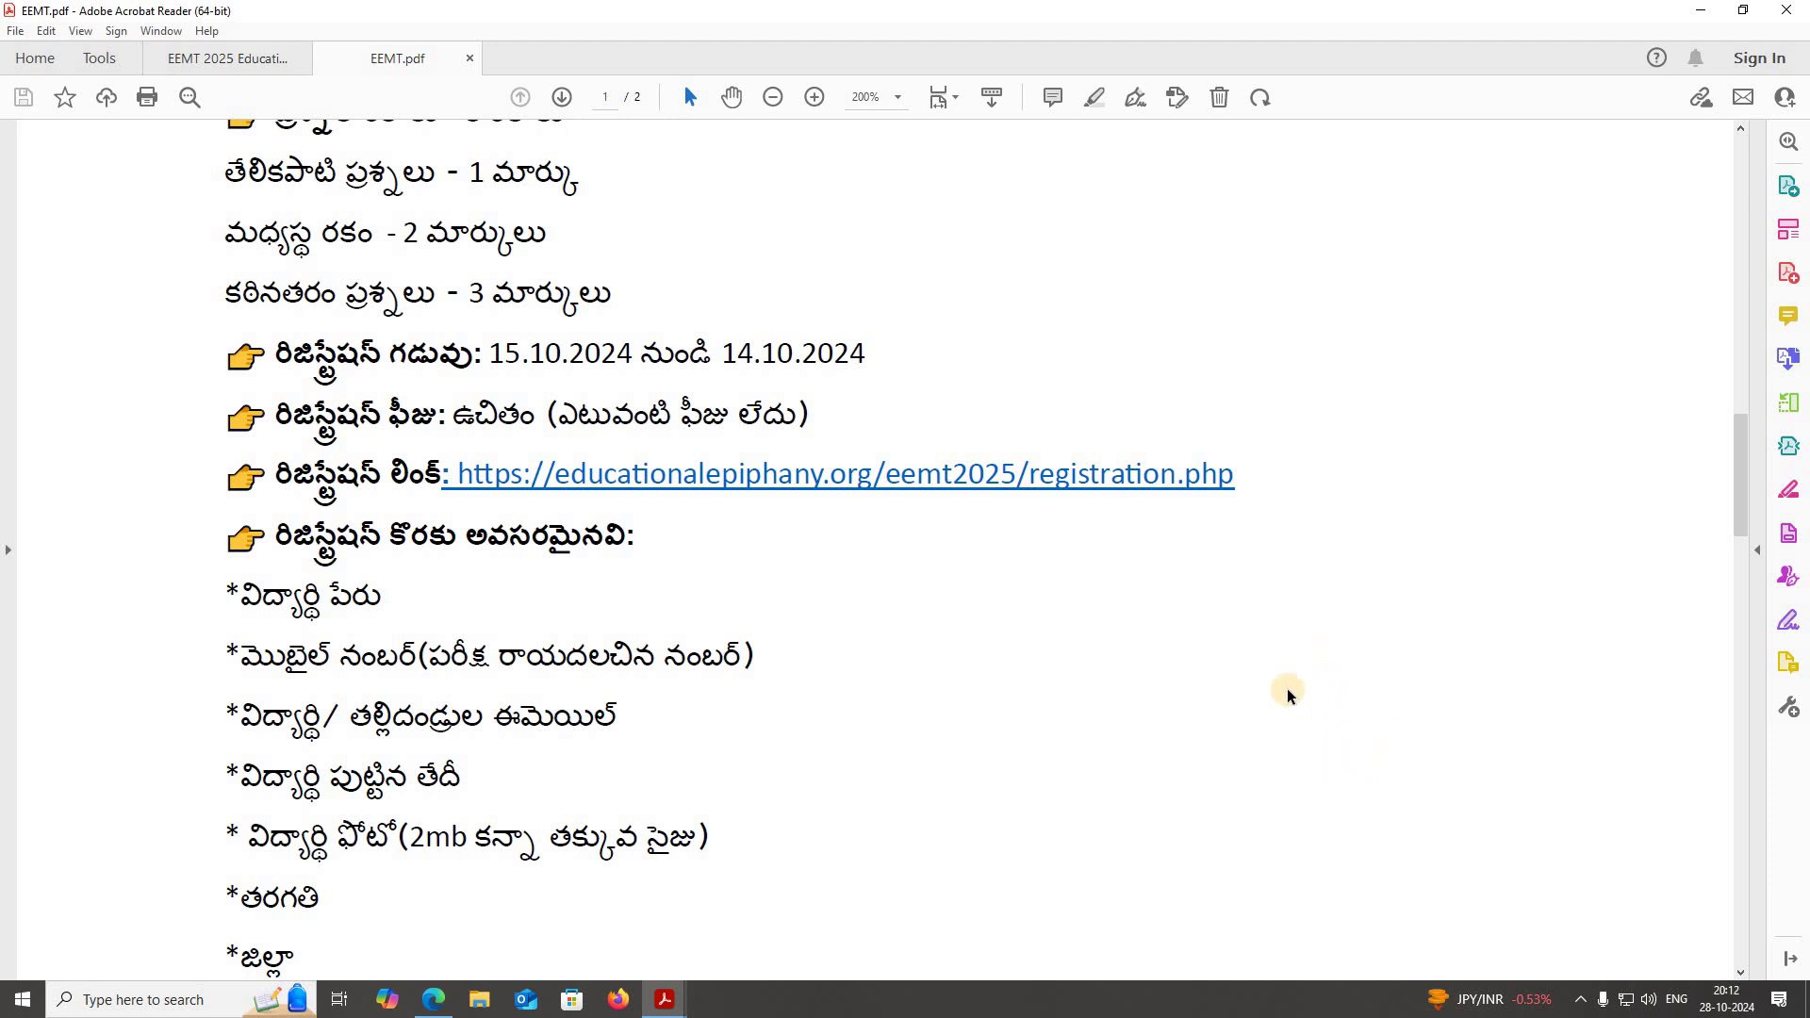
pyautogui.scroll(-2, 1289, 695)
pyautogui.scroll(-2, 1288, 686)
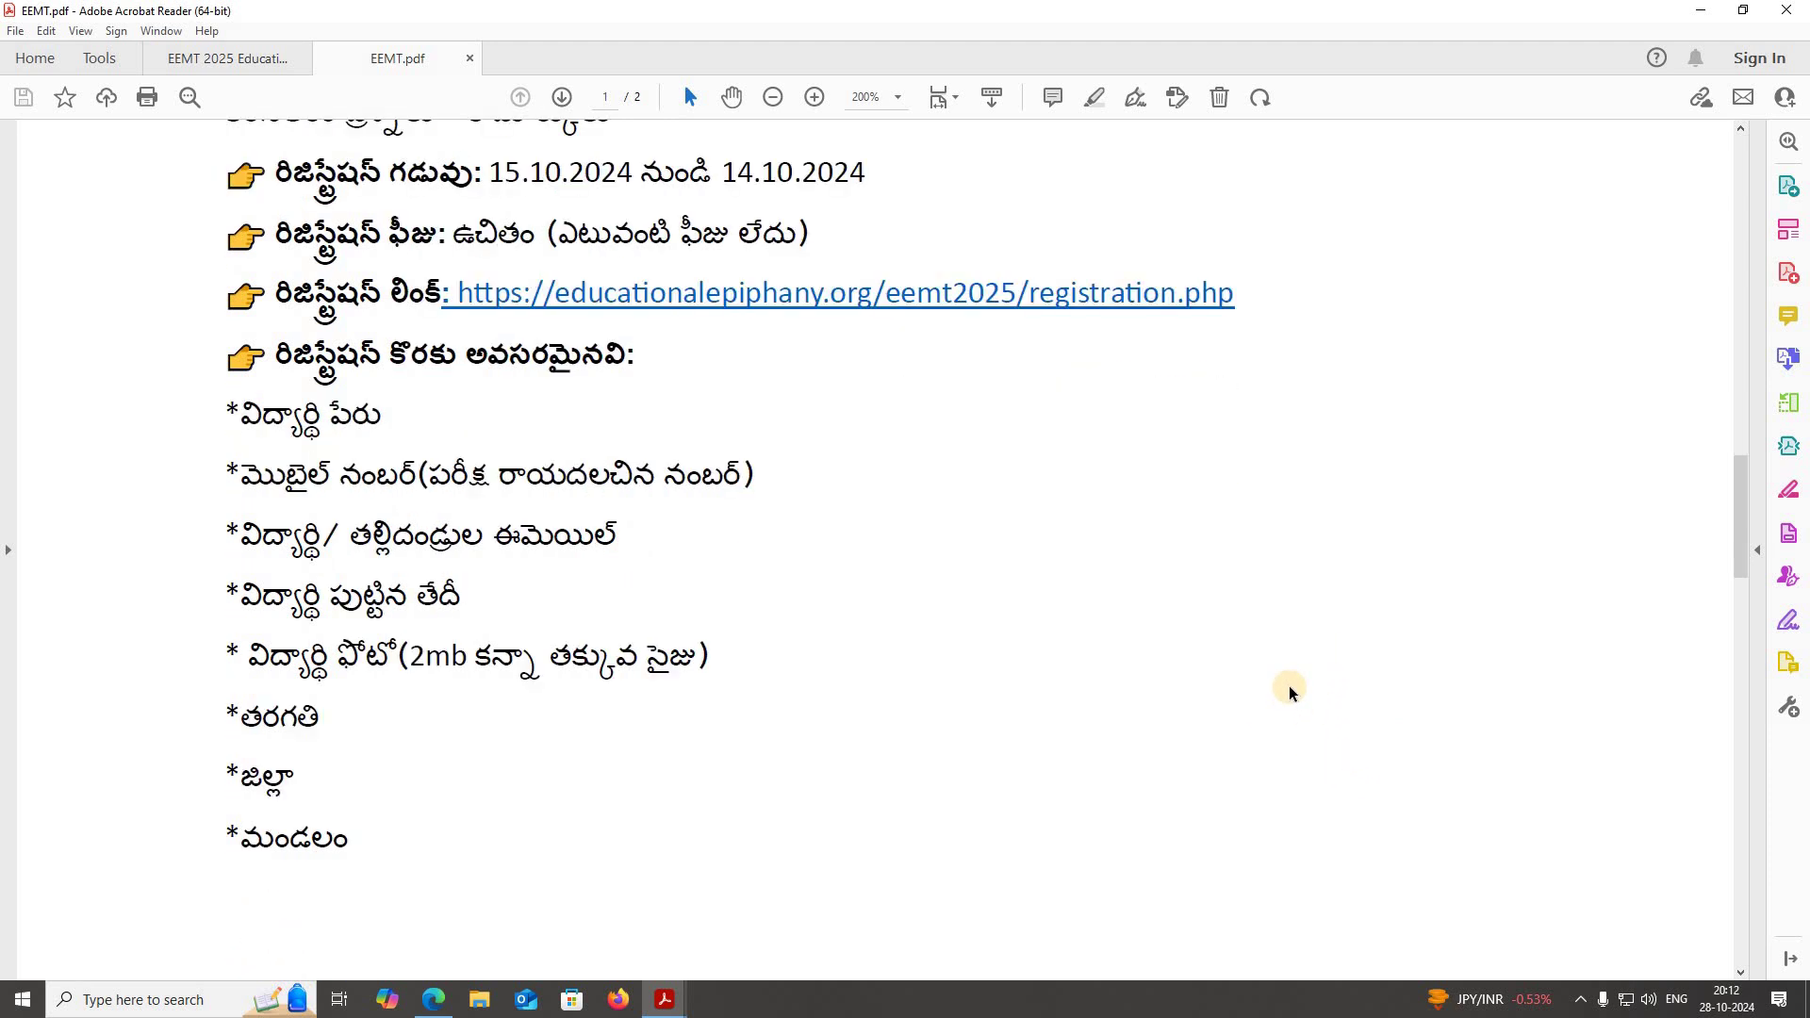
pyautogui.scroll(-3, 1288, 687)
pyautogui.scroll(-5, 1290, 692)
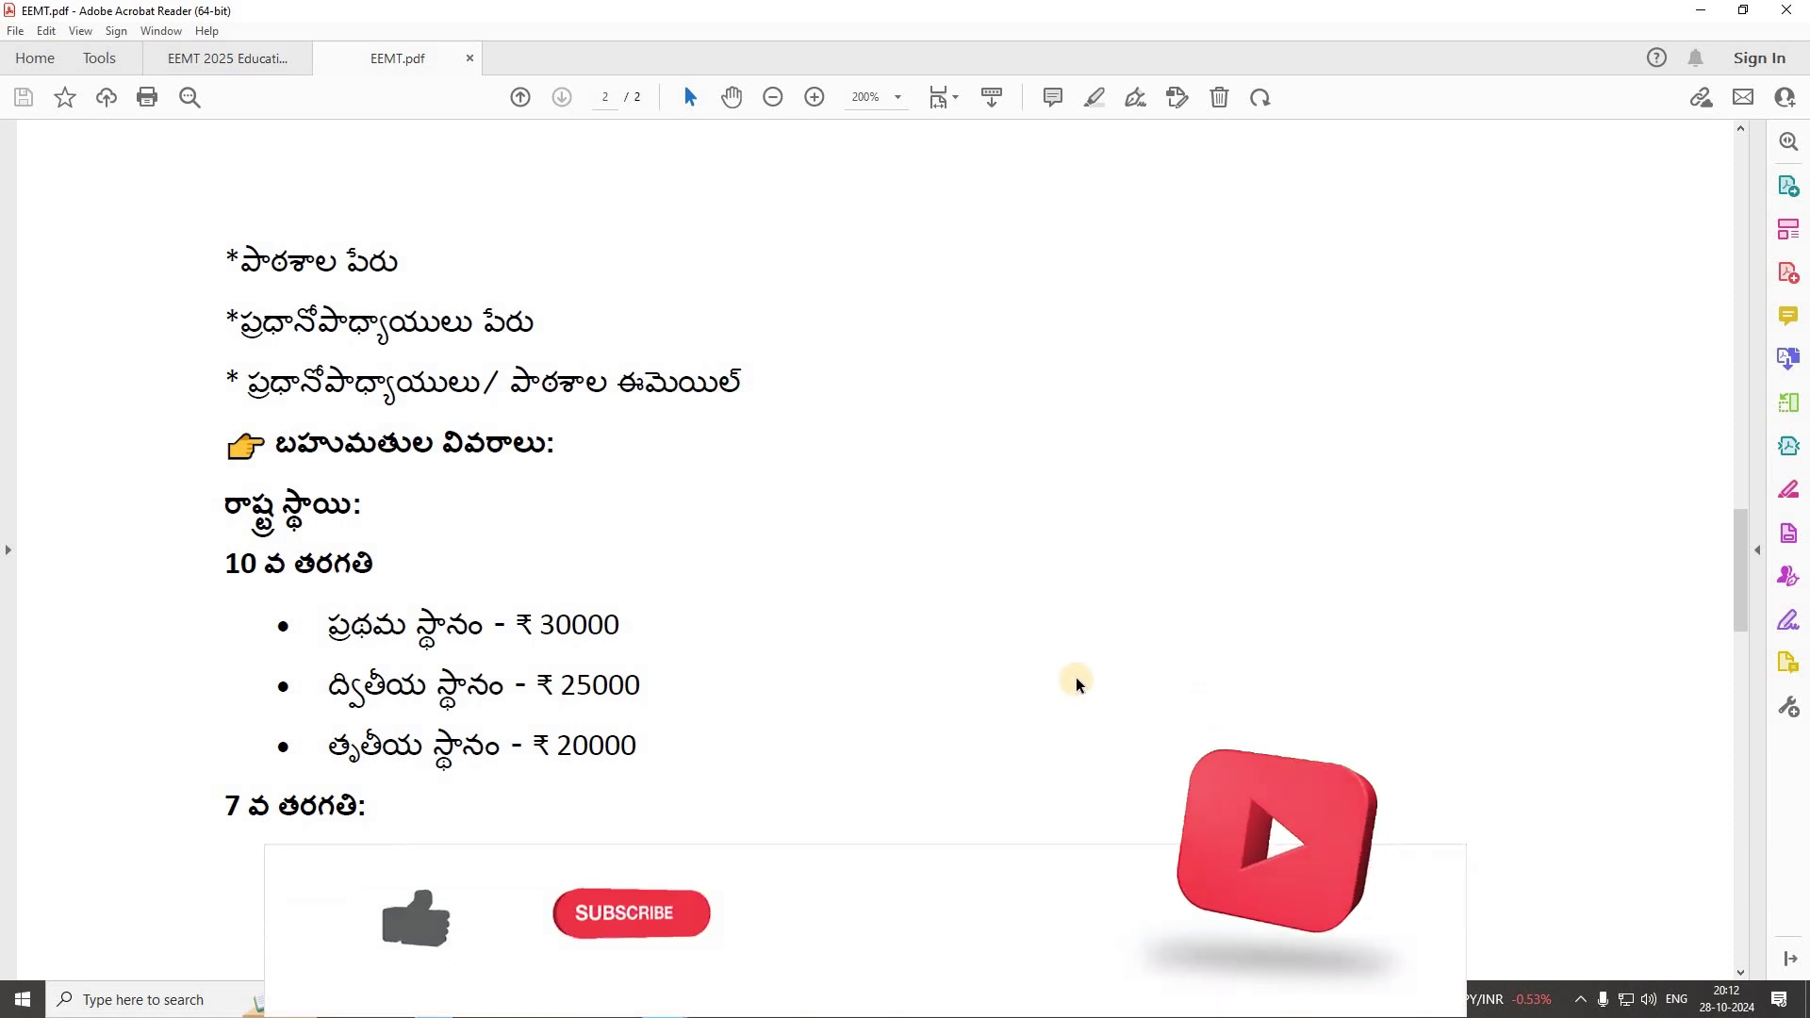
# Scroll down through the state-level prize amounts on page 2 of EEMT.pdf.
pyautogui.scroll(-2, 1089, 664)
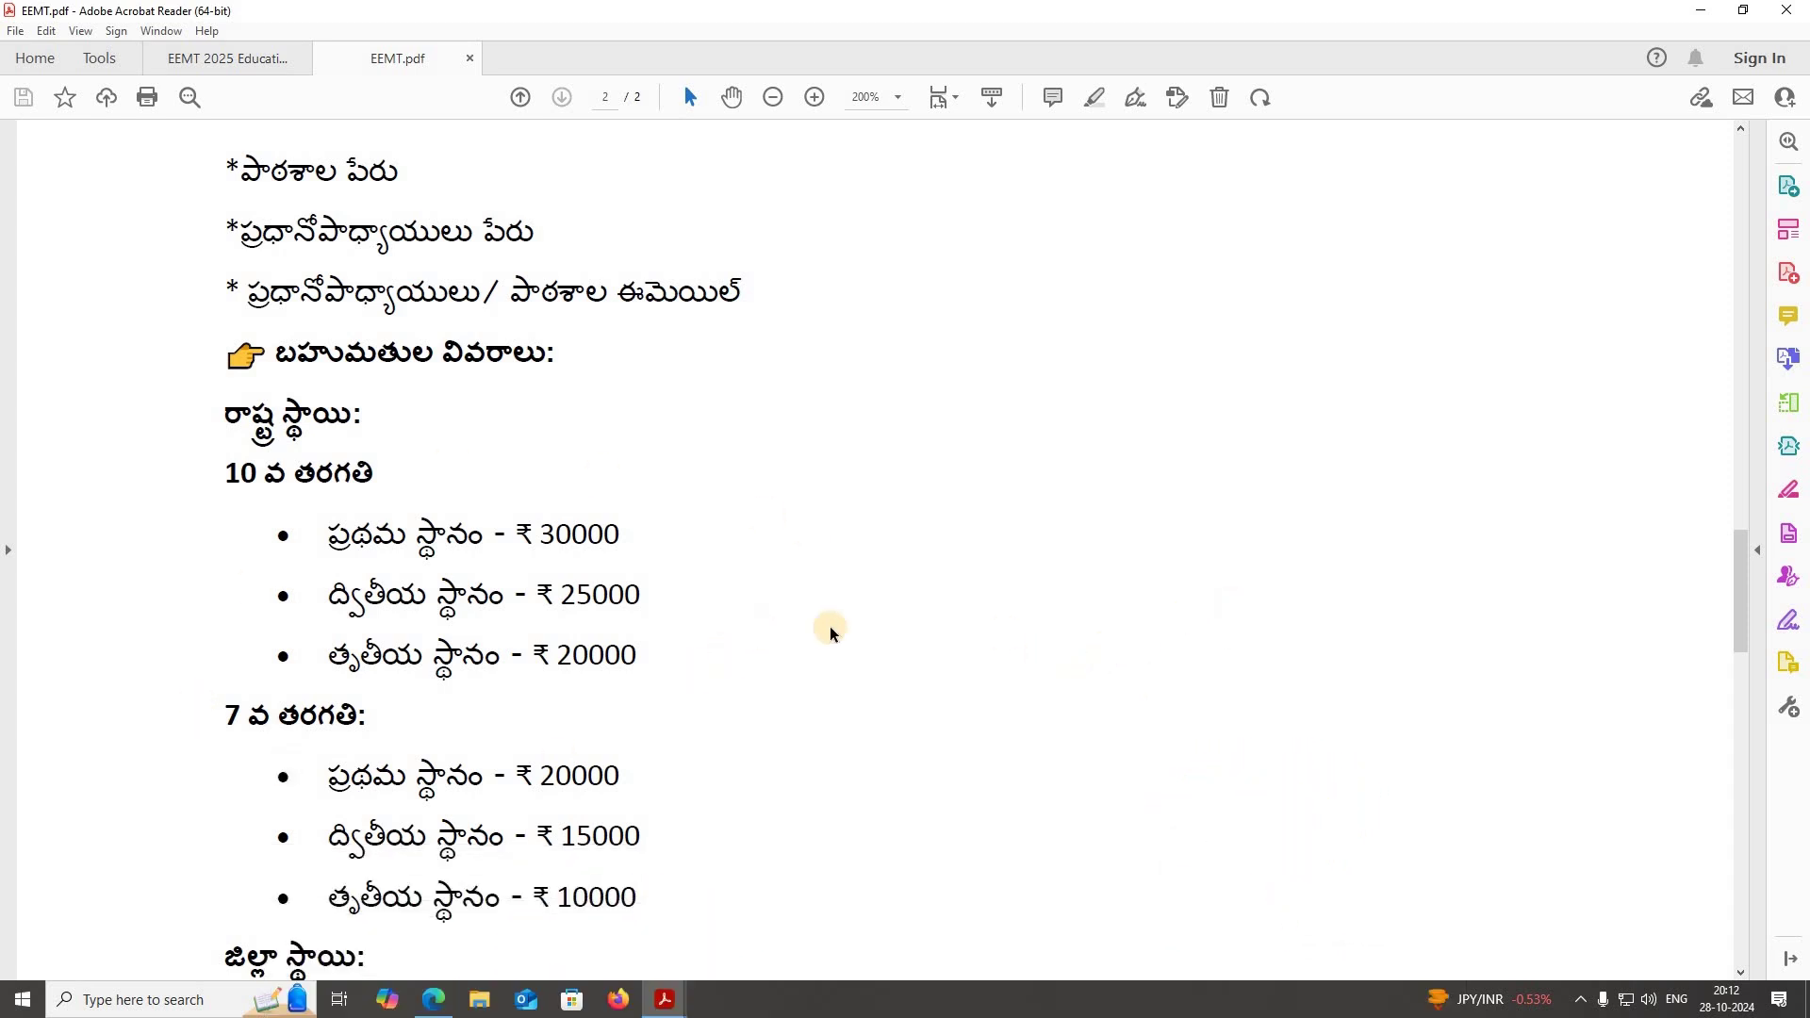
pyautogui.scroll(-3, 911, 630)
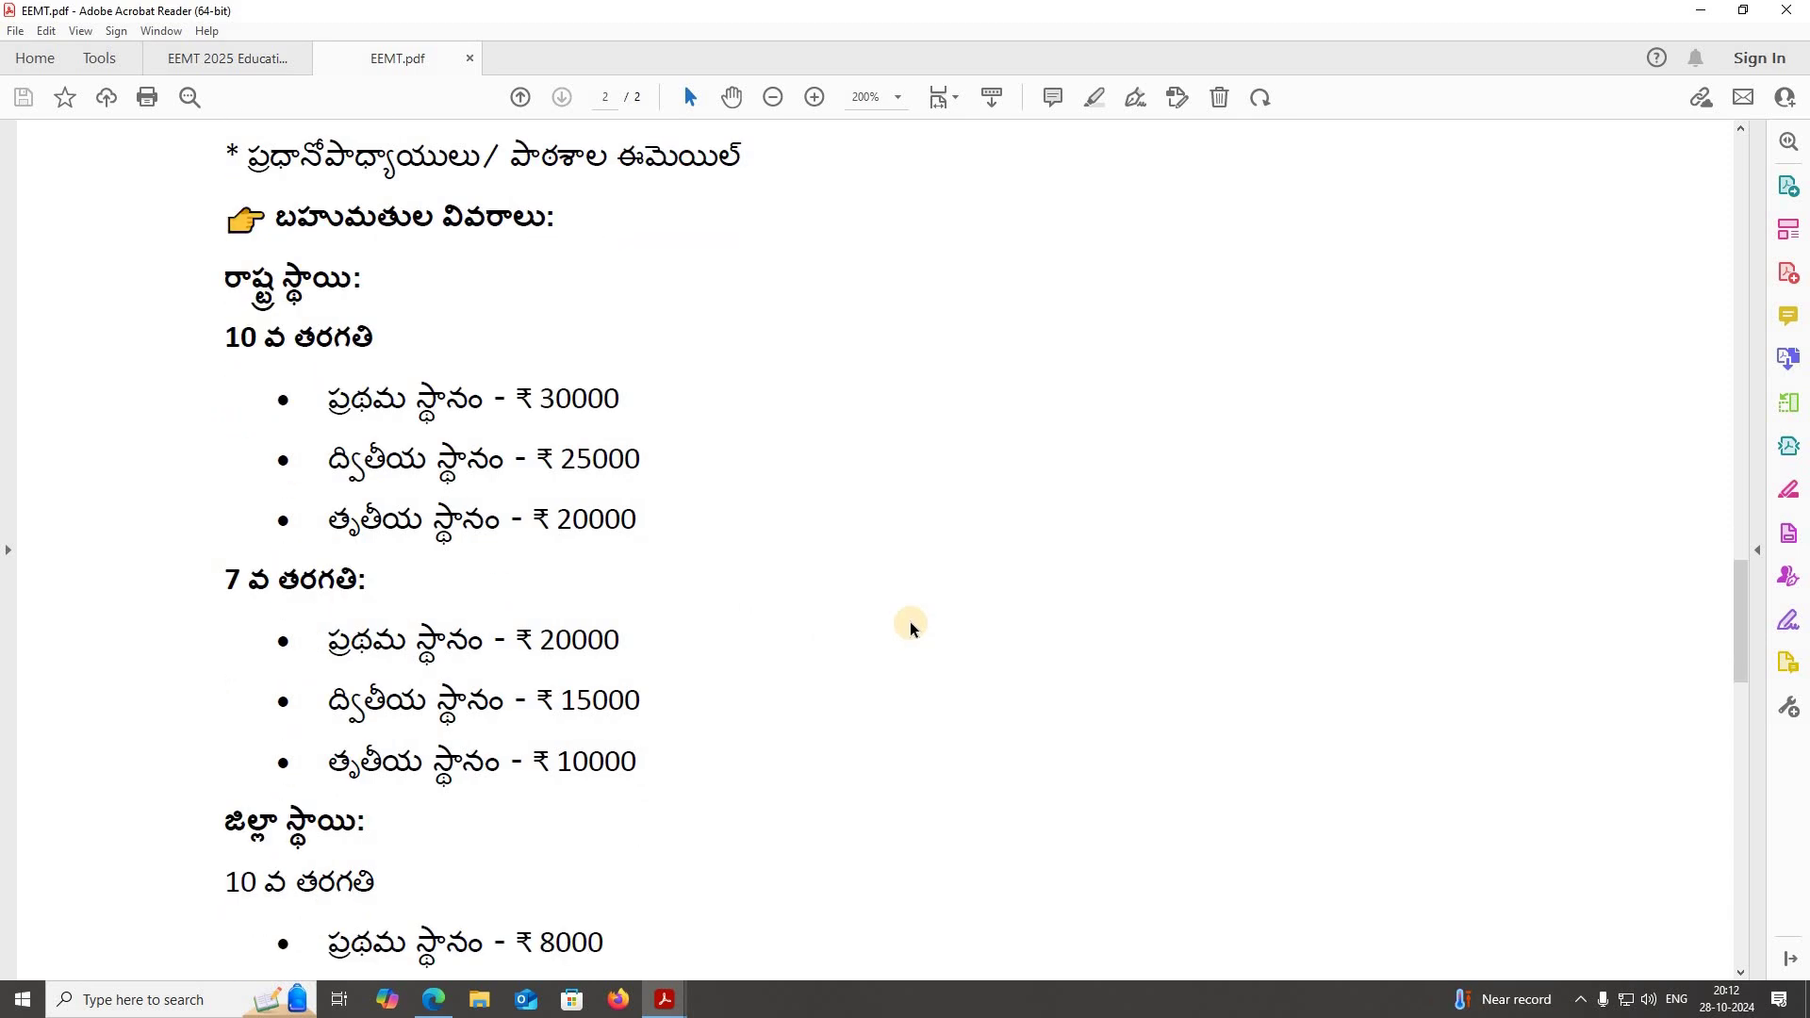
pyautogui.scroll(-4, 911, 626)
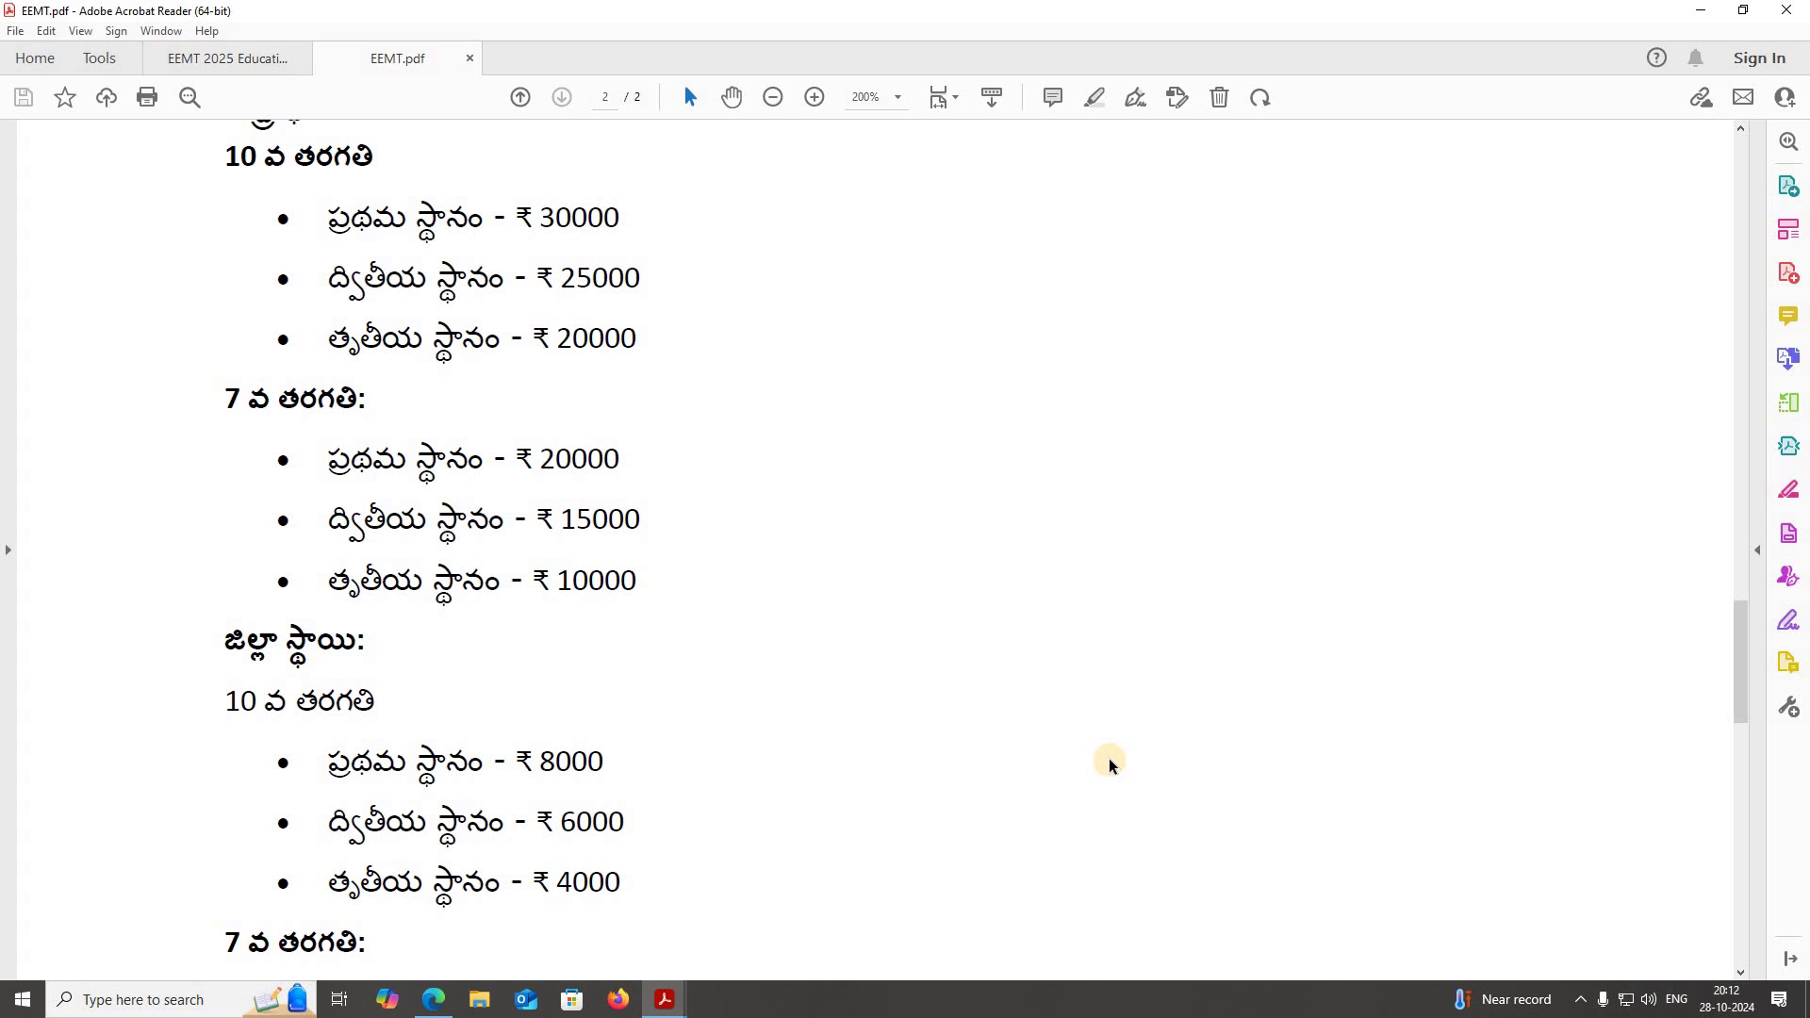
pyautogui.scroll(-3, 1038, 719)
pyautogui.scroll(-2, 1037, 720)
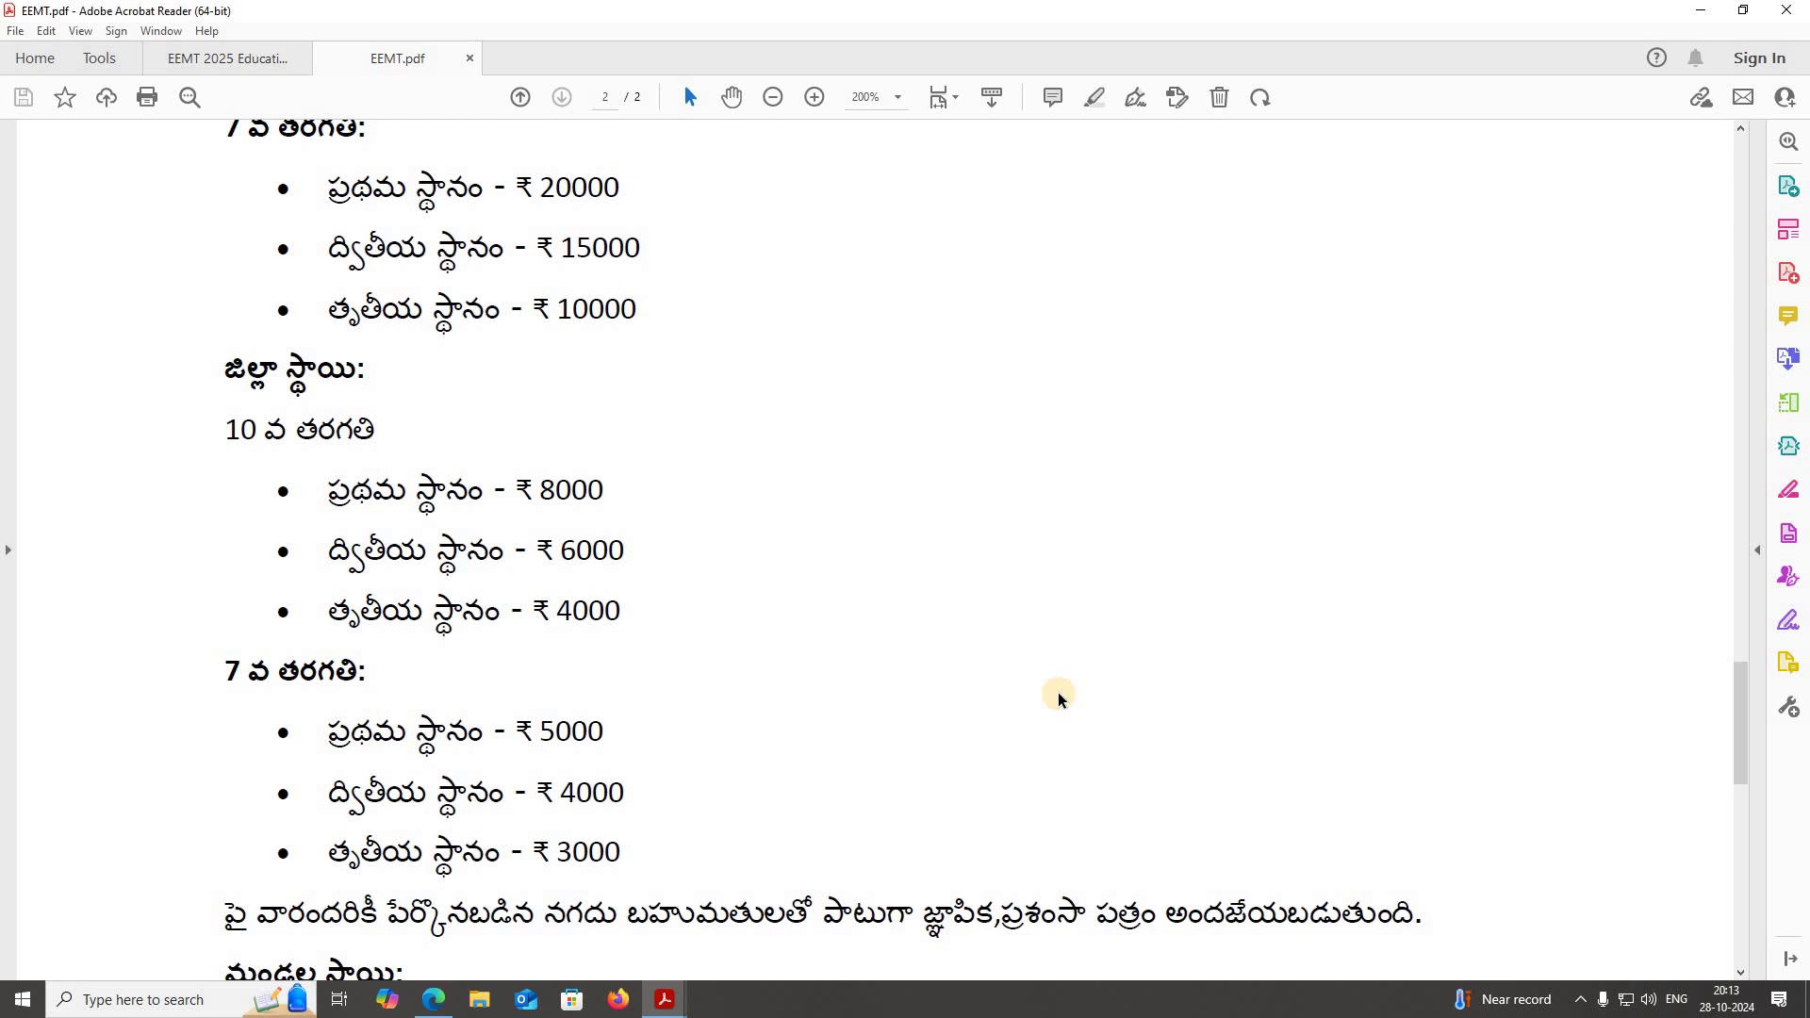
pyautogui.scroll(-2, 1058, 696)
pyautogui.scroll(-2, 1155, 788)
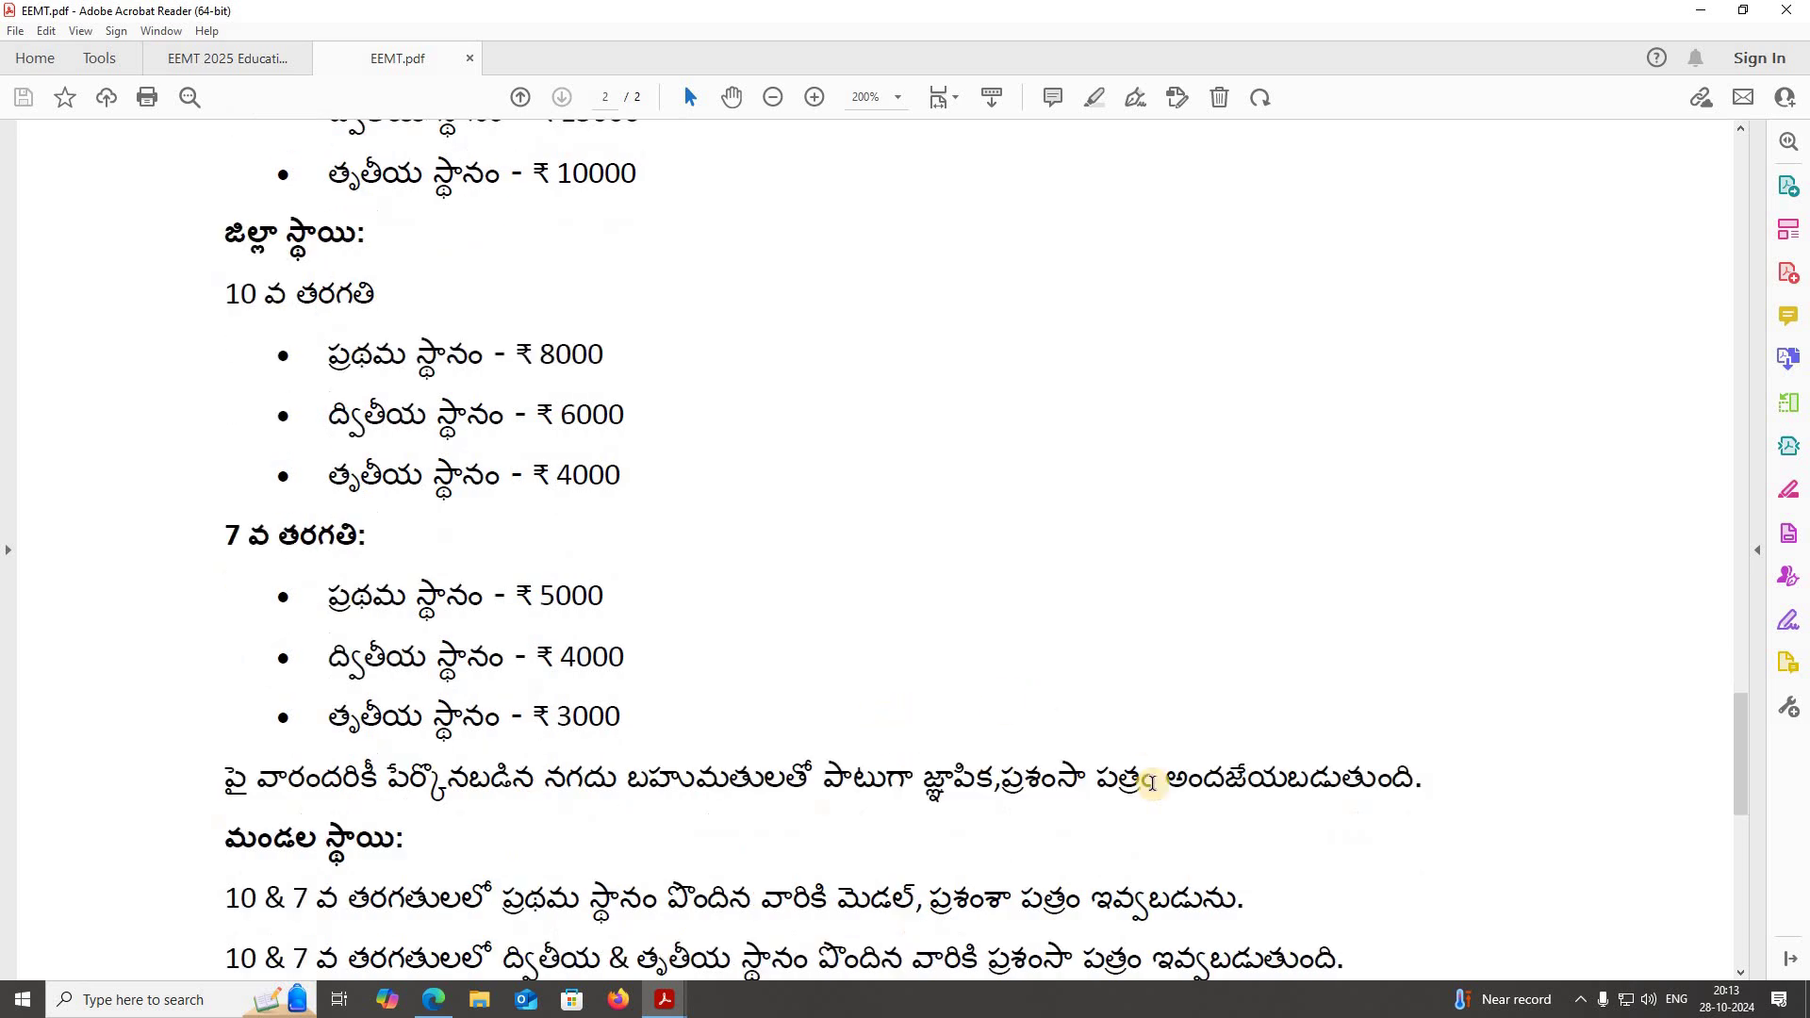
pyautogui.scroll(-1, 1165, 811)
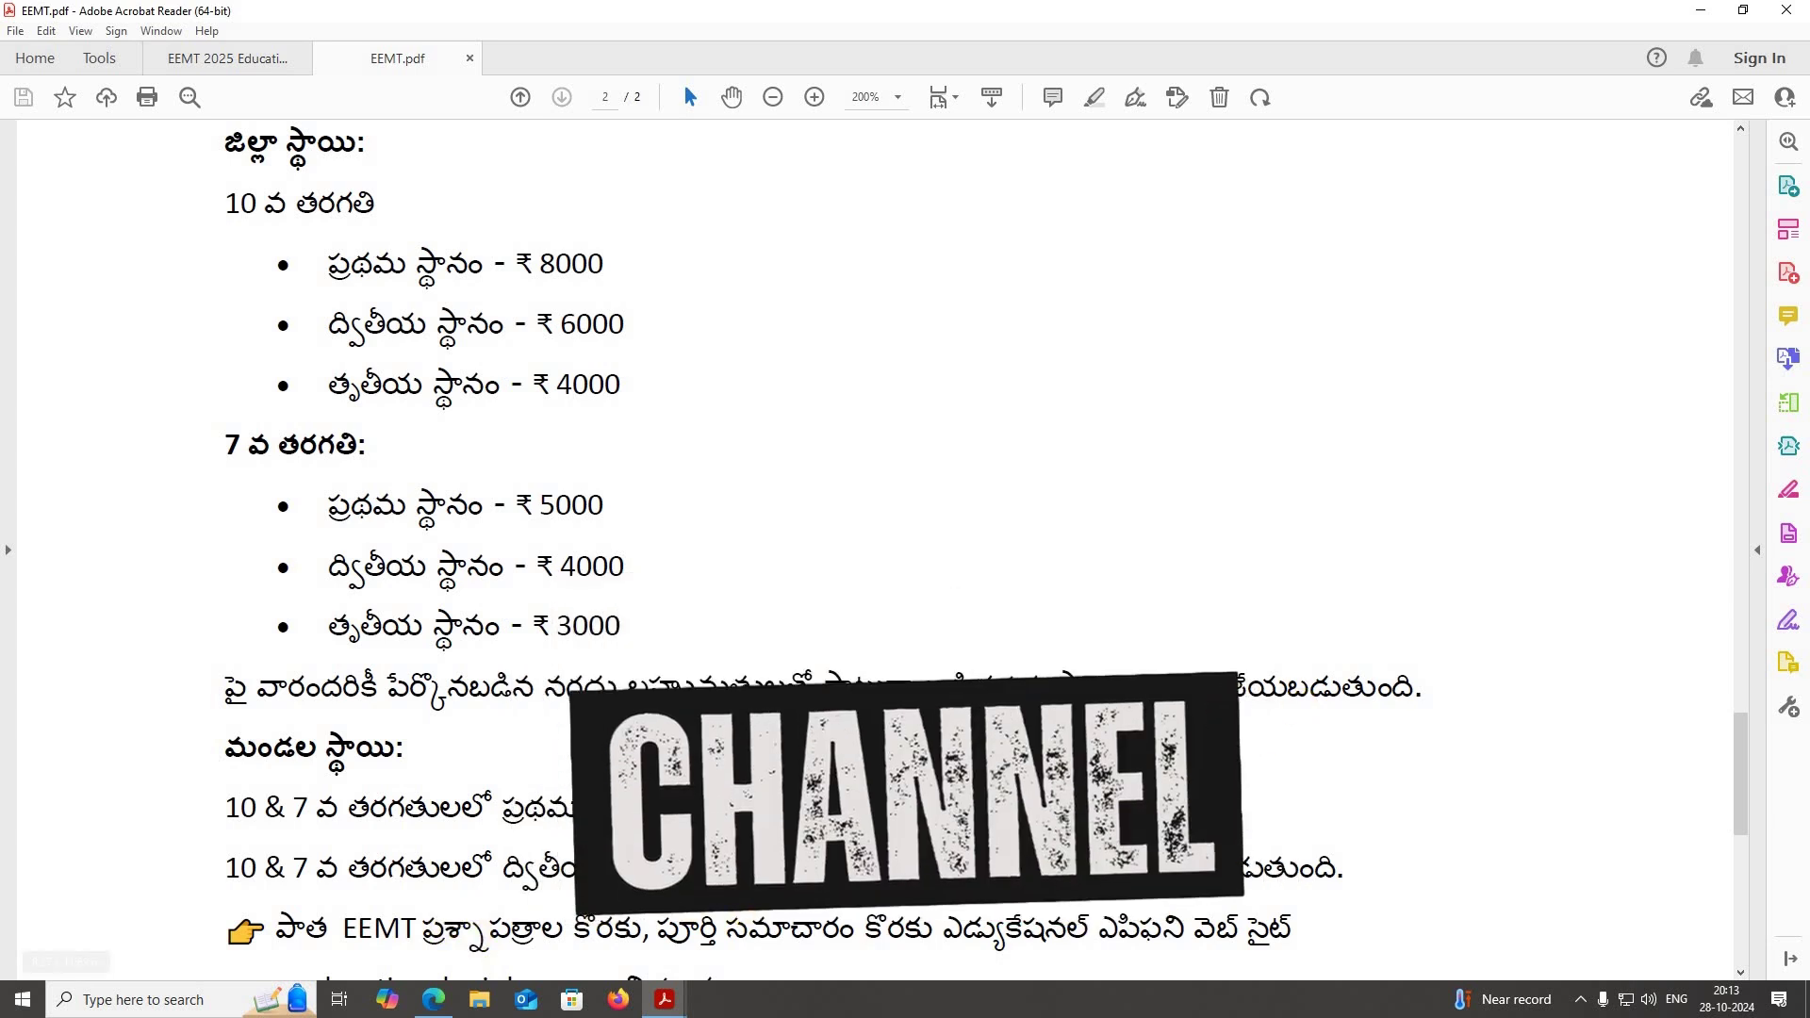
pyautogui.scroll(-1, 848, 858)
pyautogui.scroll(-2, 762, 842)
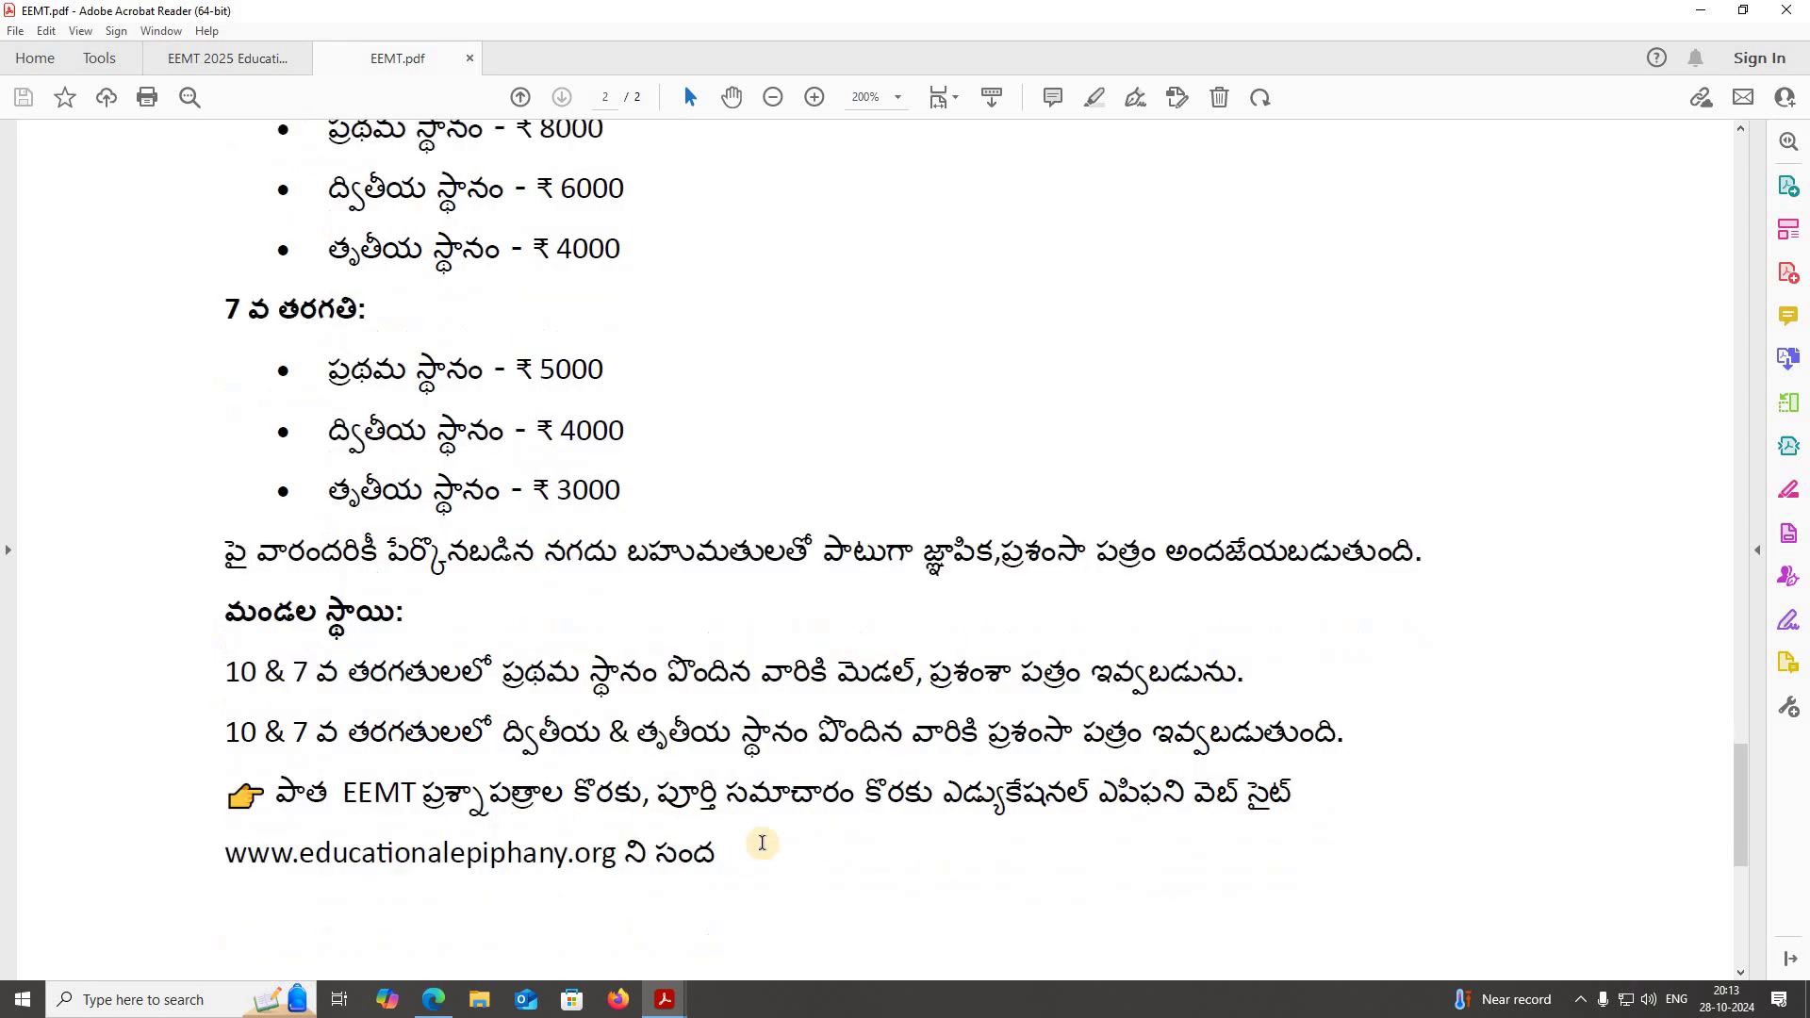
# Scroll back up and switch to the EEMT 2025 Educational Epiphany Merit Test memo.
pyautogui.scroll(5, 762, 842)
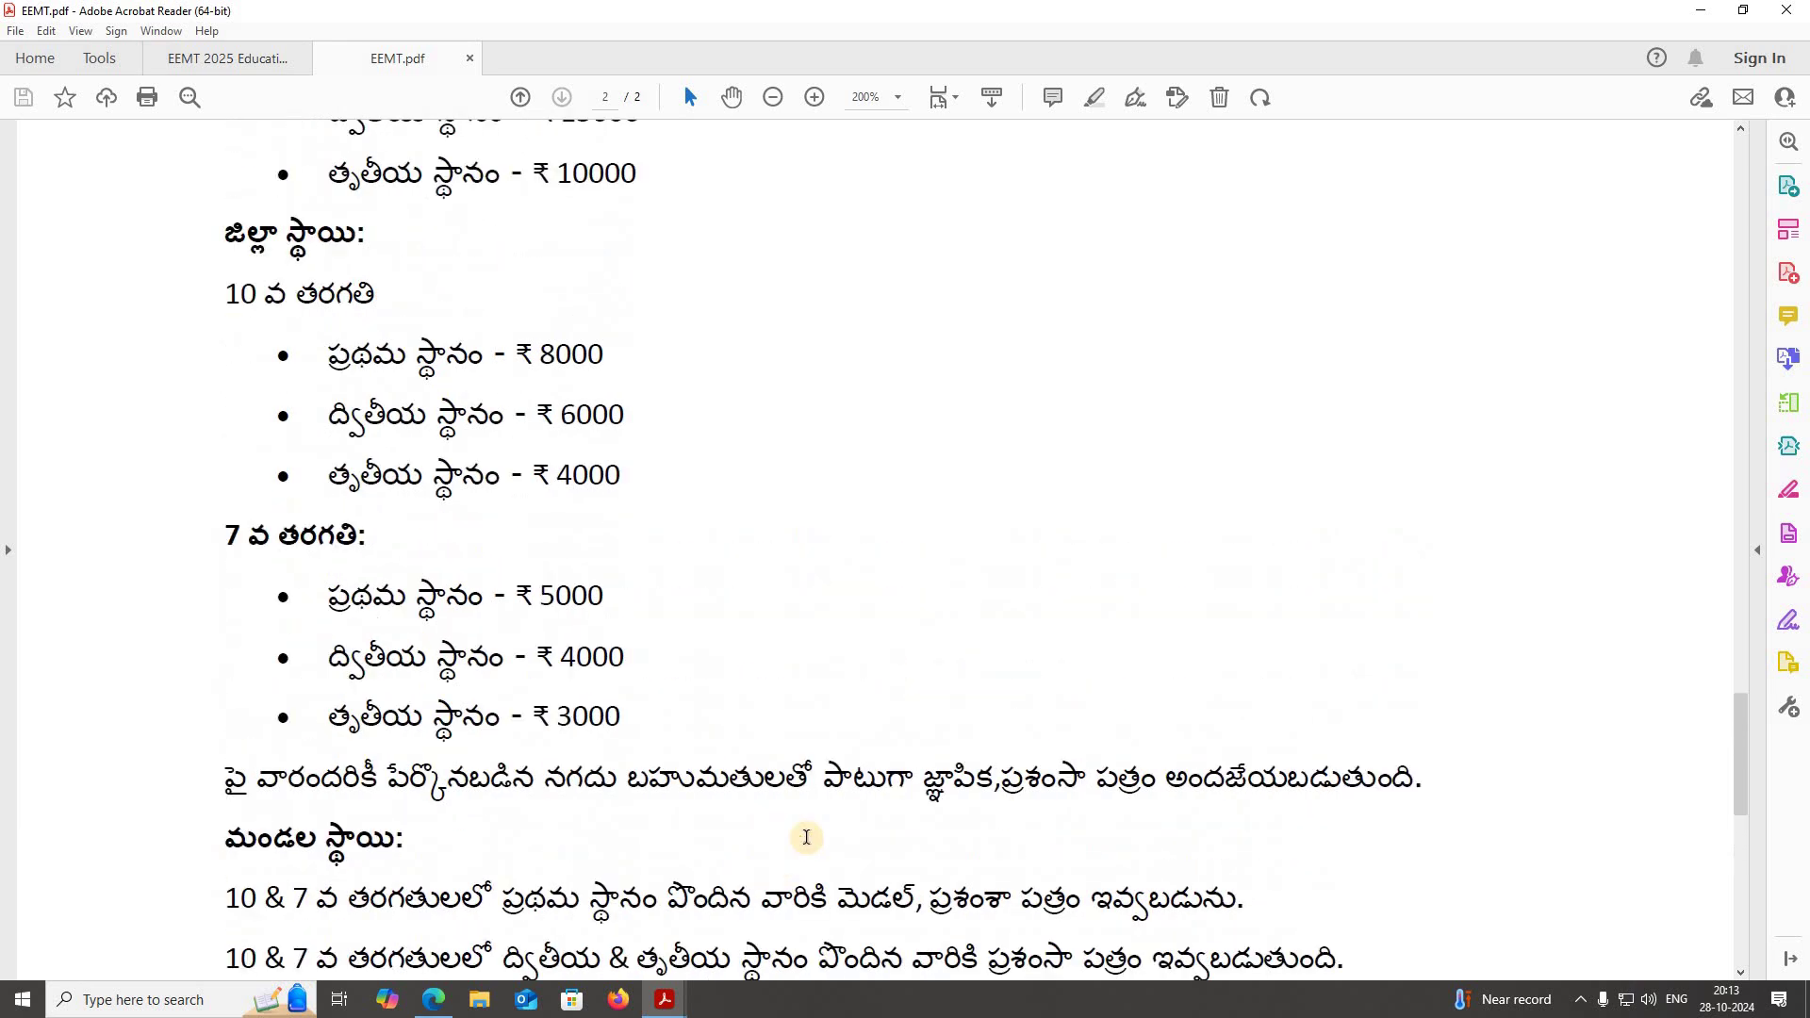
pyautogui.scroll(3, 1083, 723)
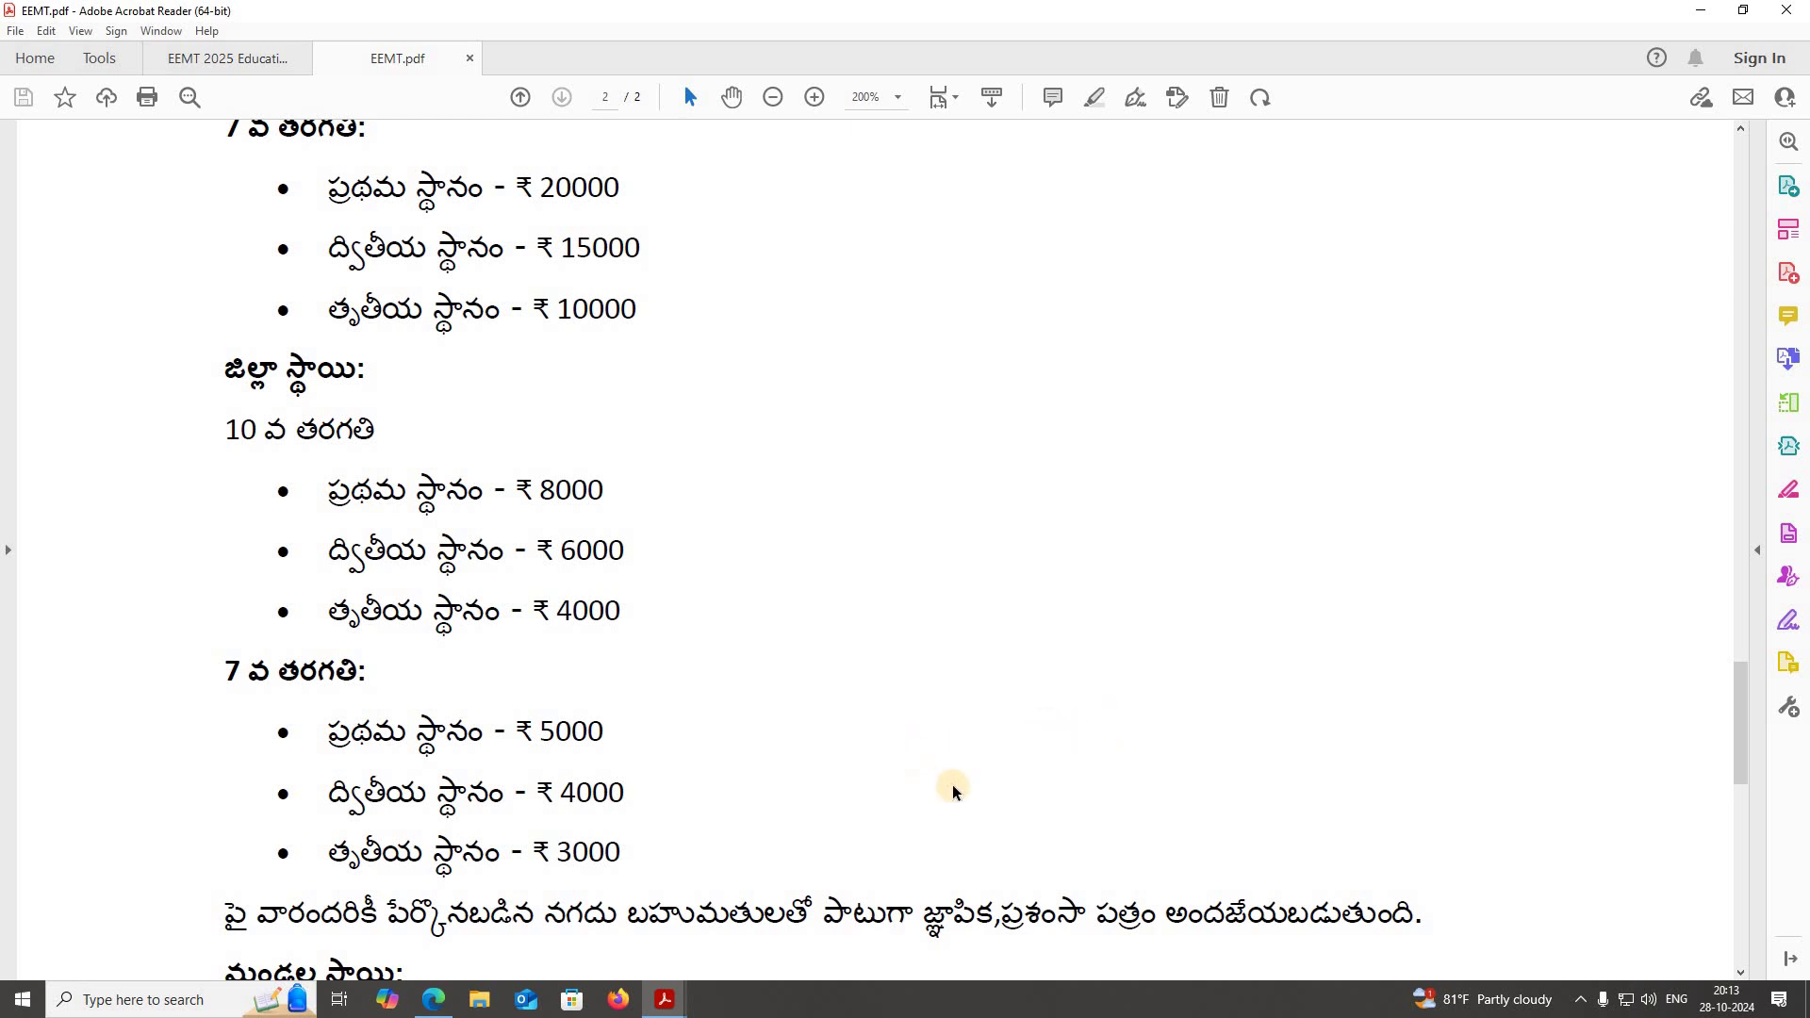
pyautogui.scroll(8, 914, 771)
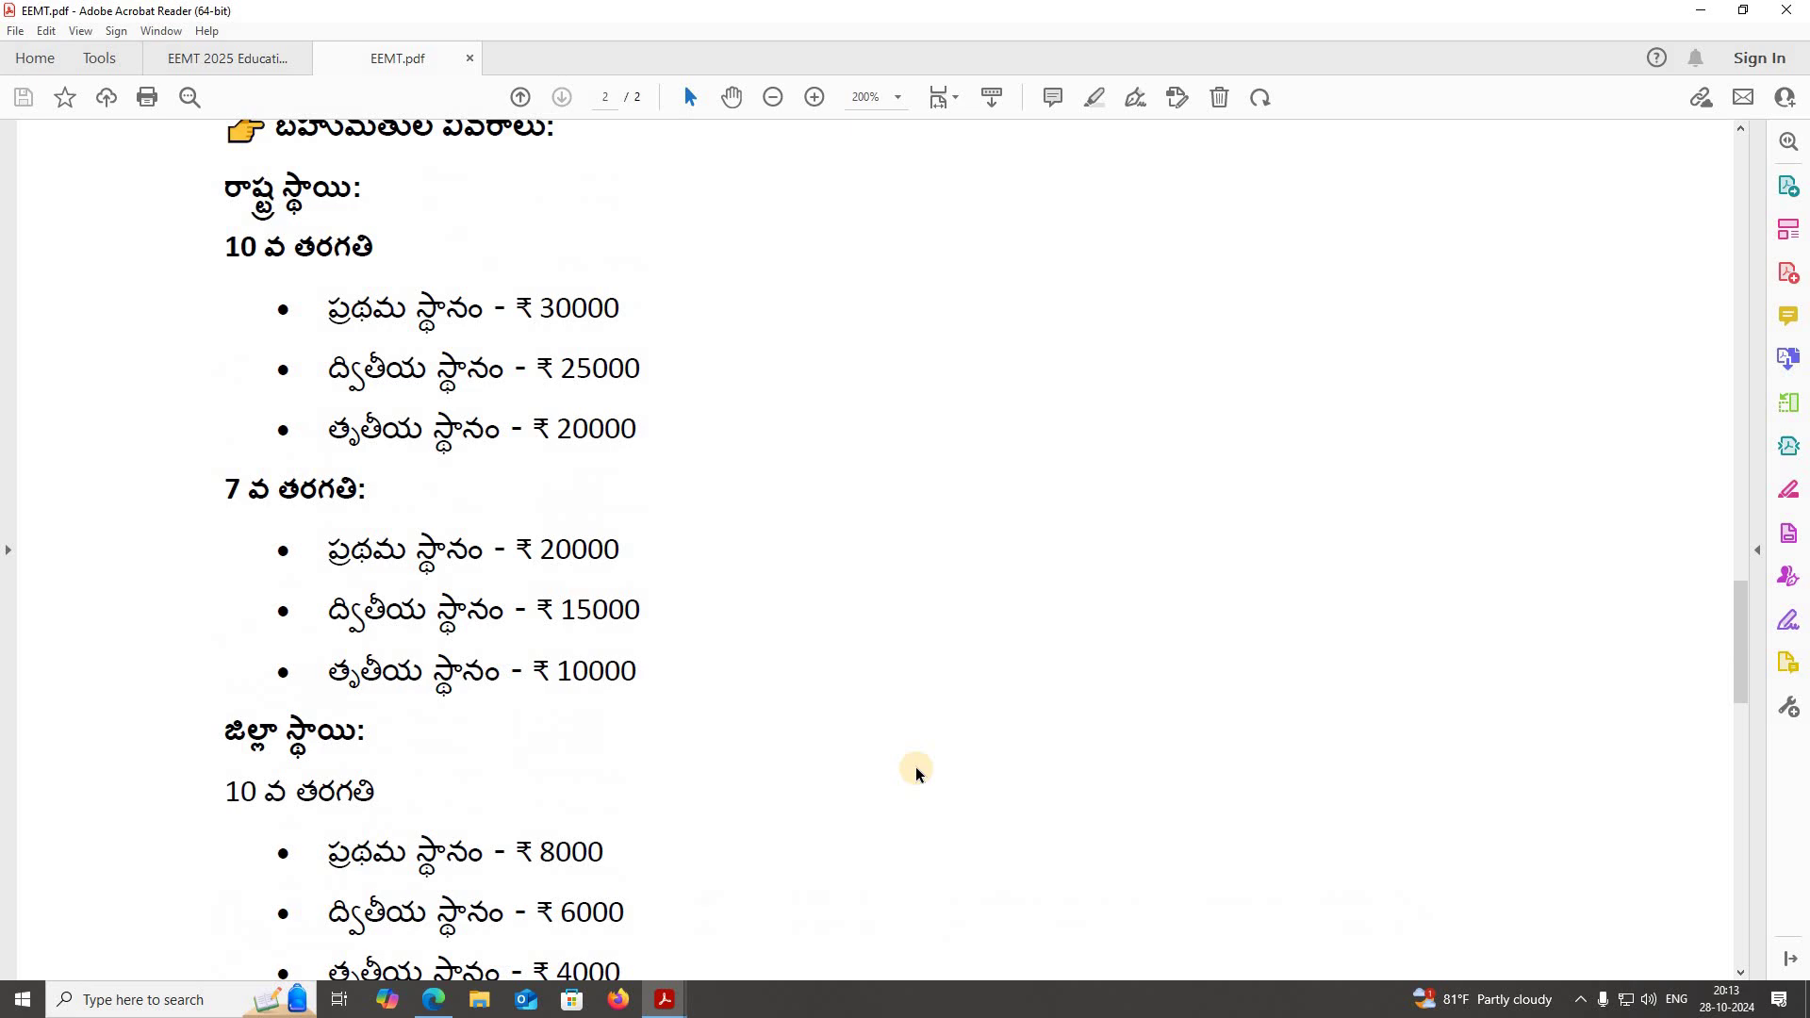
pyautogui.scroll(3, 898, 701)
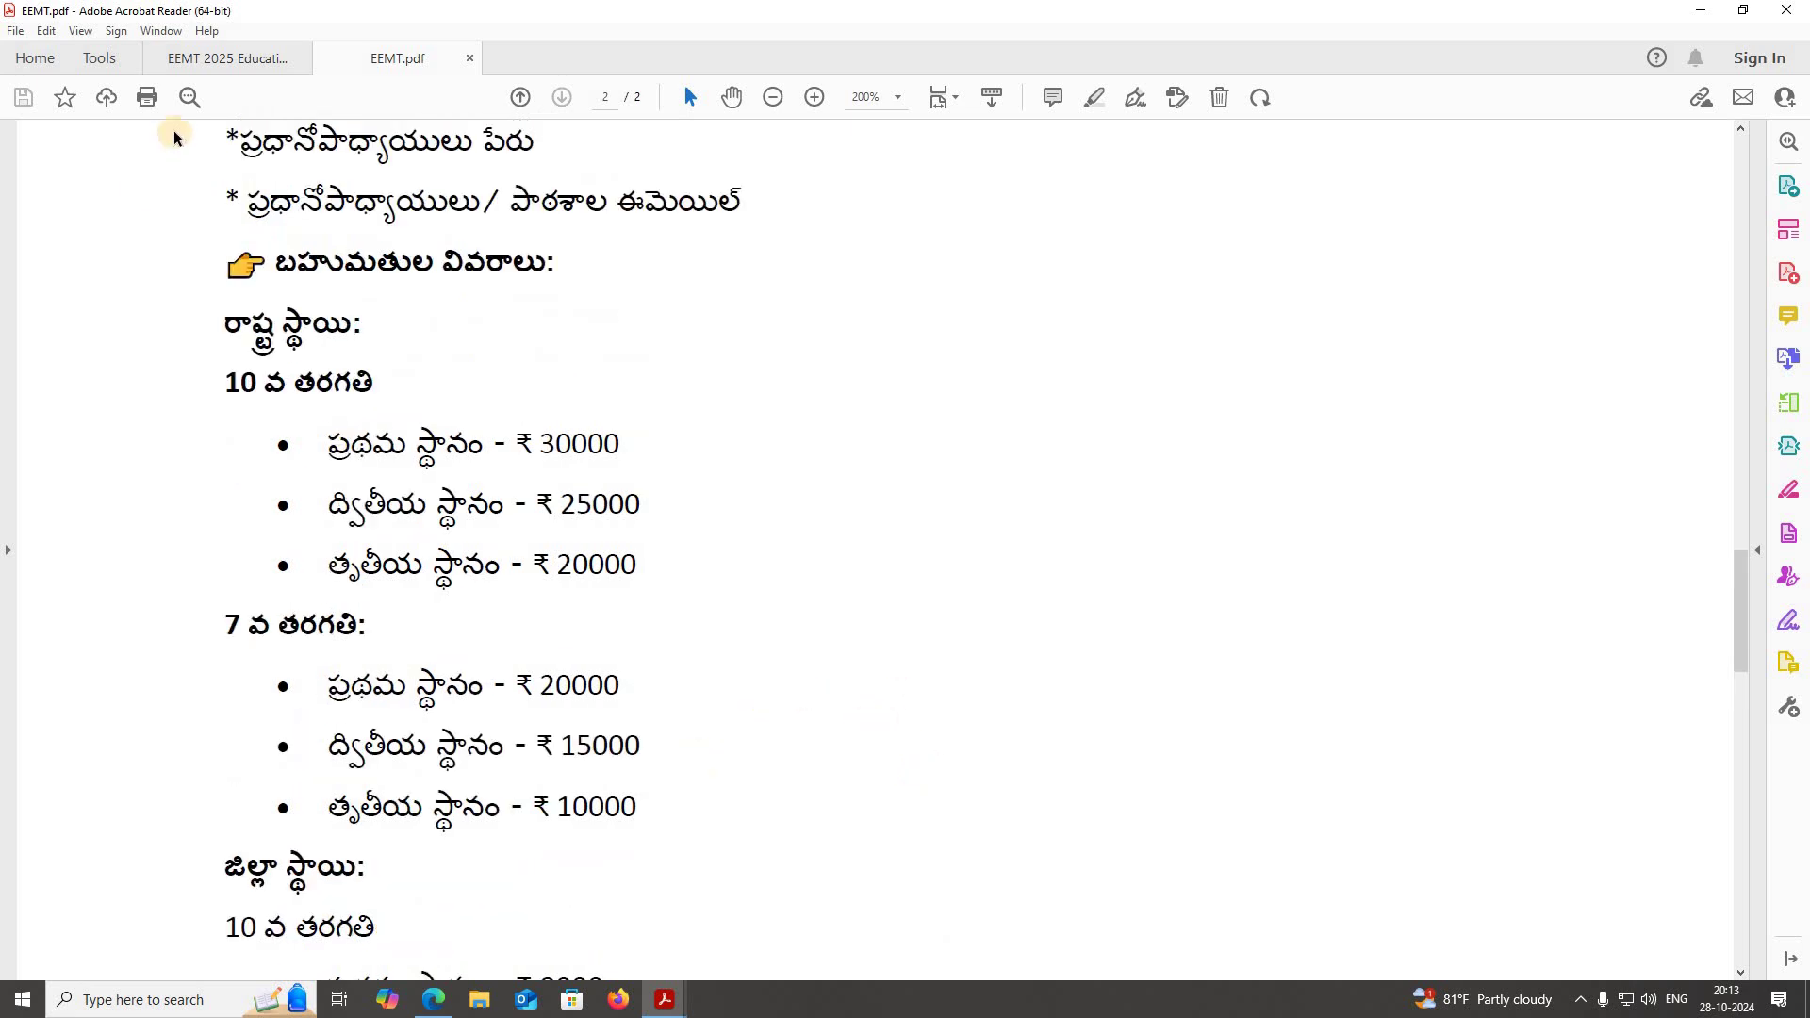
pyautogui.scroll(1, 566, 396)
pyautogui.click(221, 60)
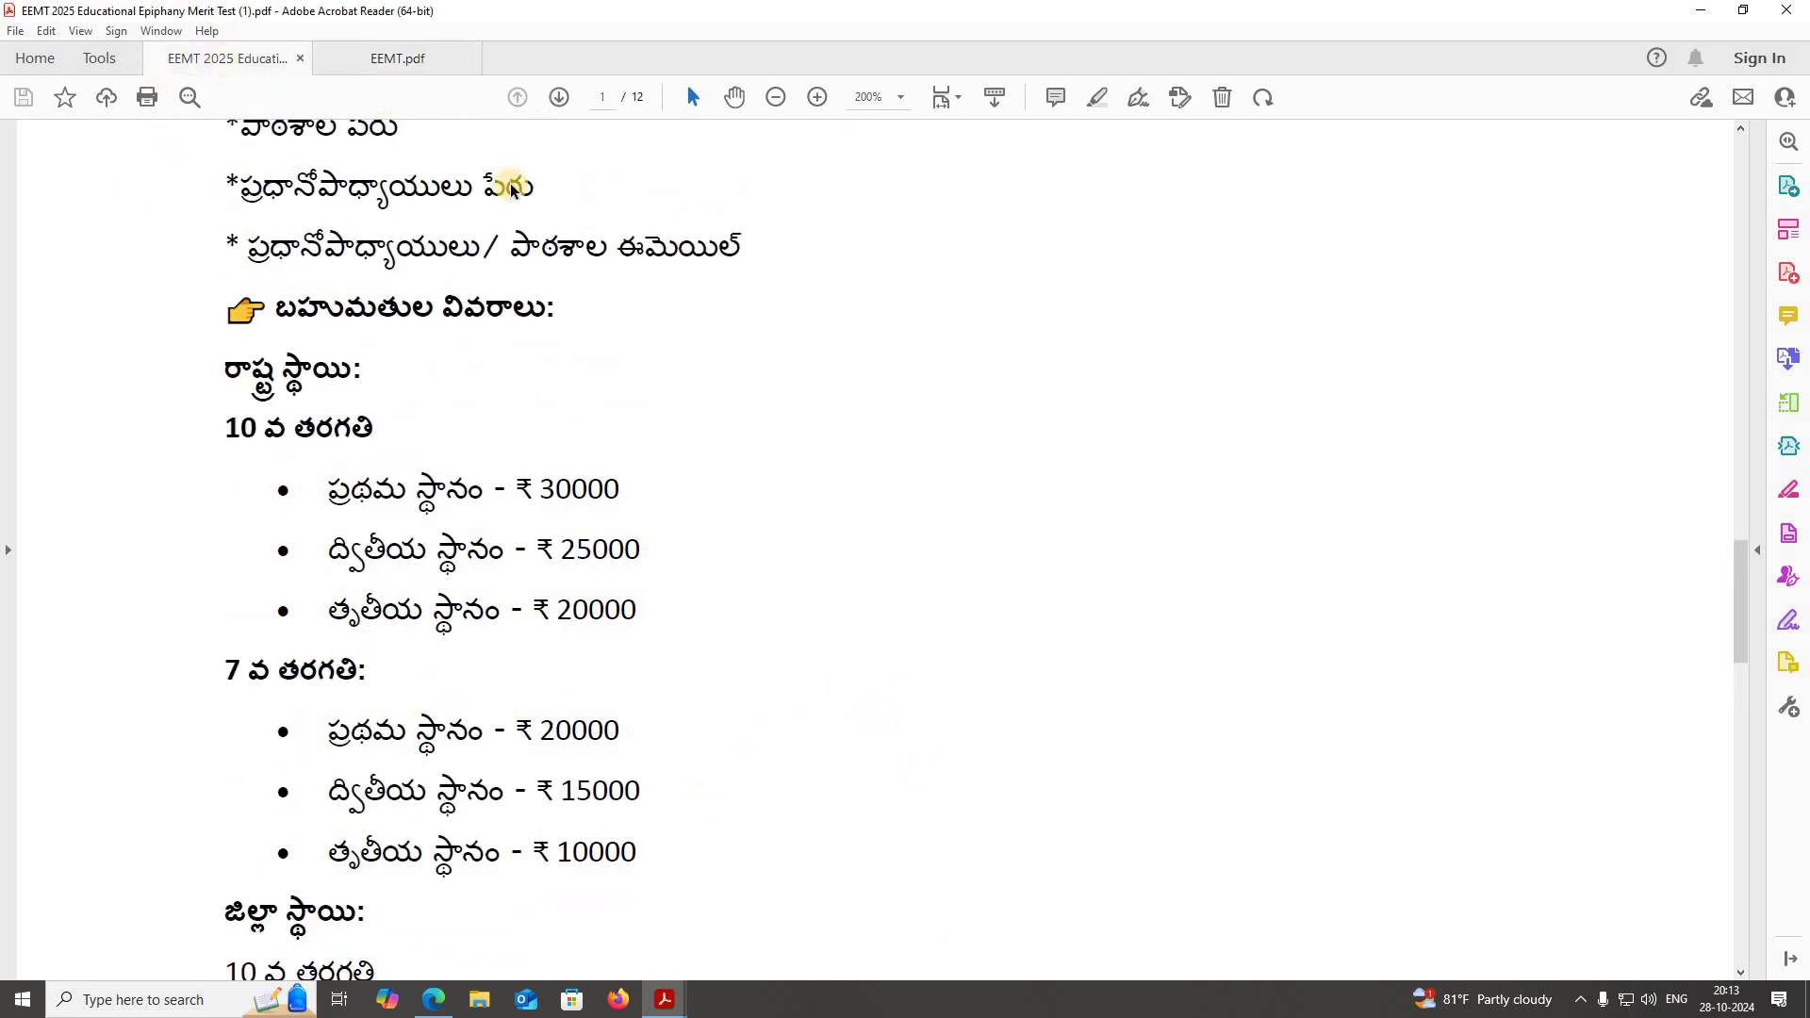
# Page forward six times to reach the notification table on page 7.
pyautogui.click(558, 98)
pyautogui.click(558, 98)
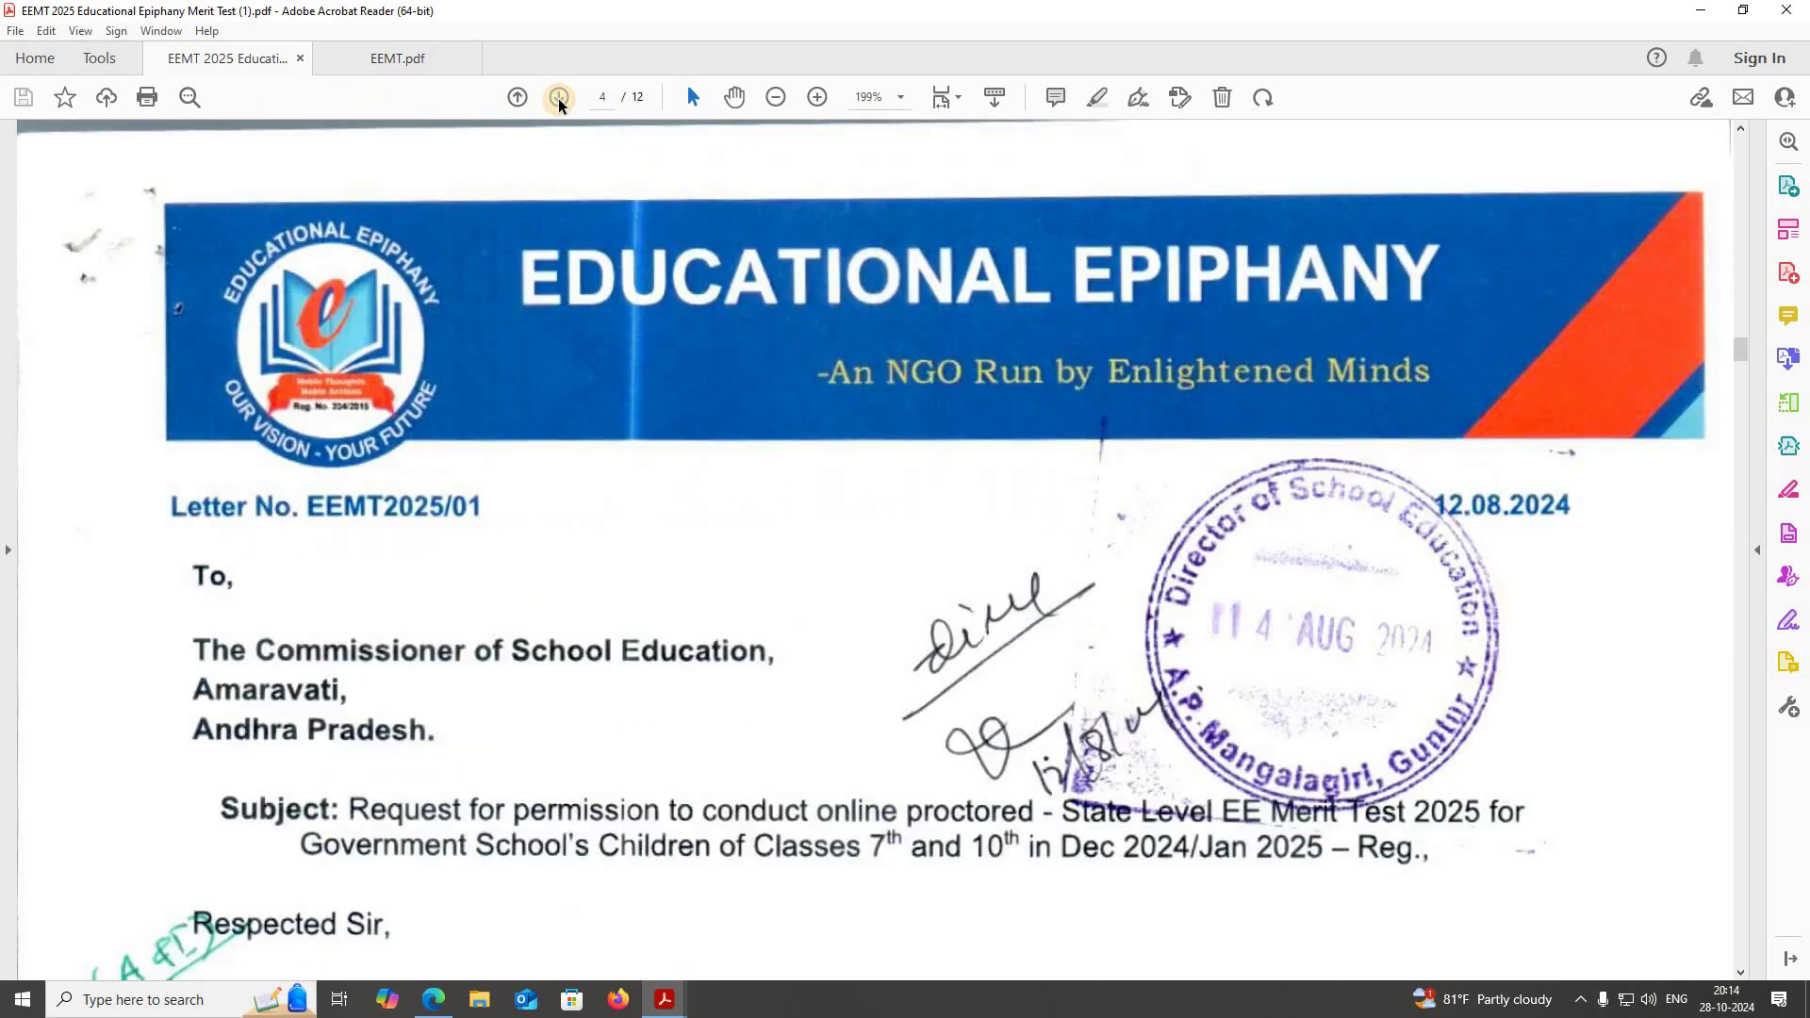
pyautogui.click(558, 98)
pyautogui.click(558, 98)
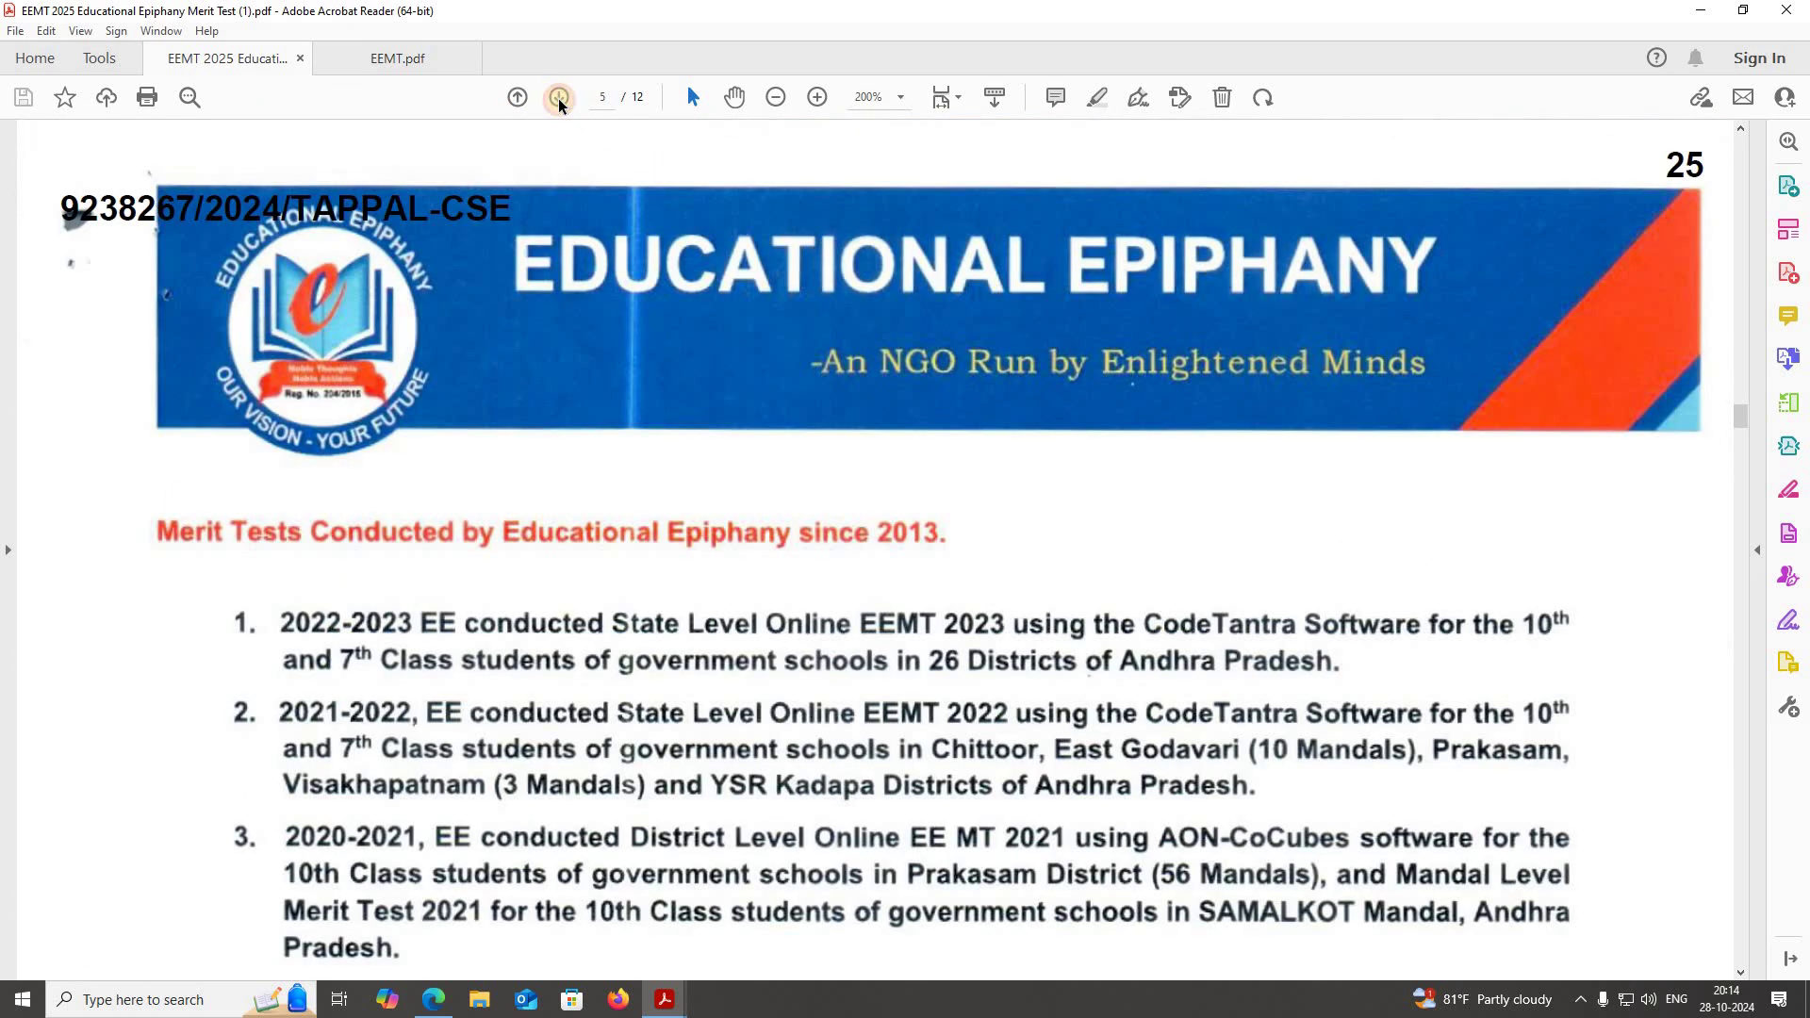
pyautogui.click(558, 99)
pyautogui.click(558, 98)
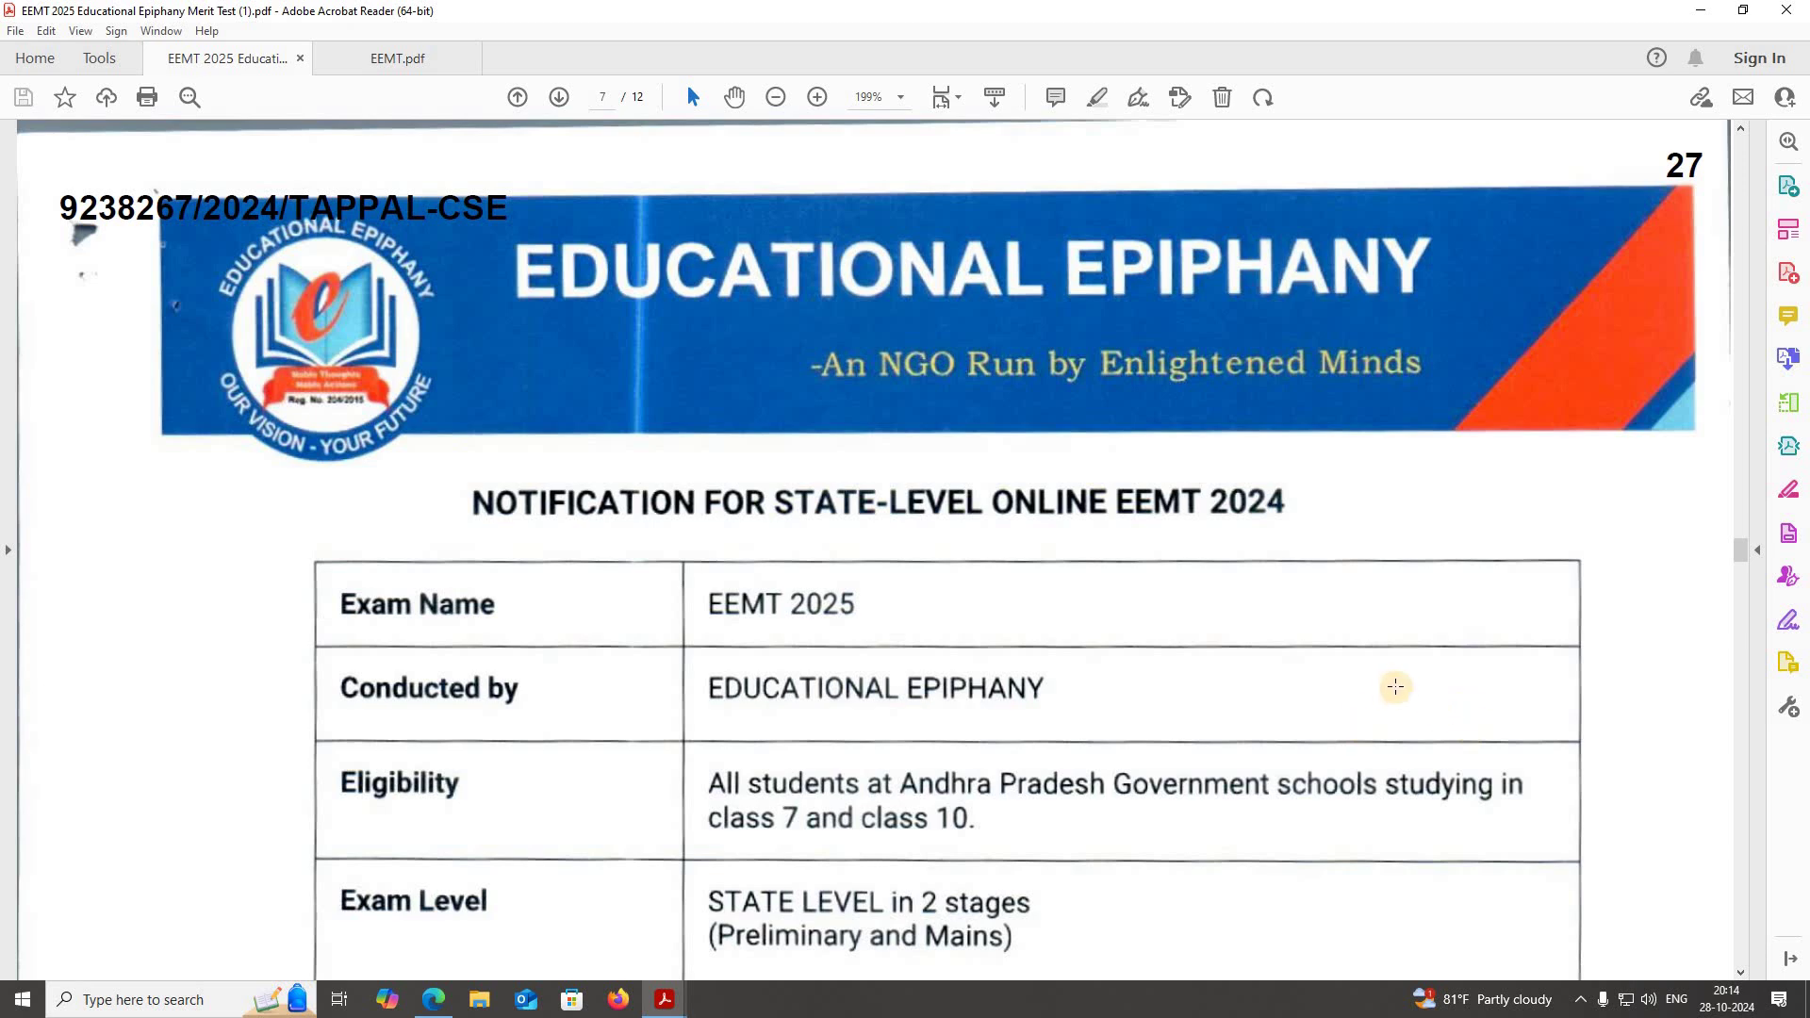
# Scroll to page 8 with the Mock Exam 2 and Mains dates, then switch to the browser.
pyautogui.scroll(-1, 1353, 676)
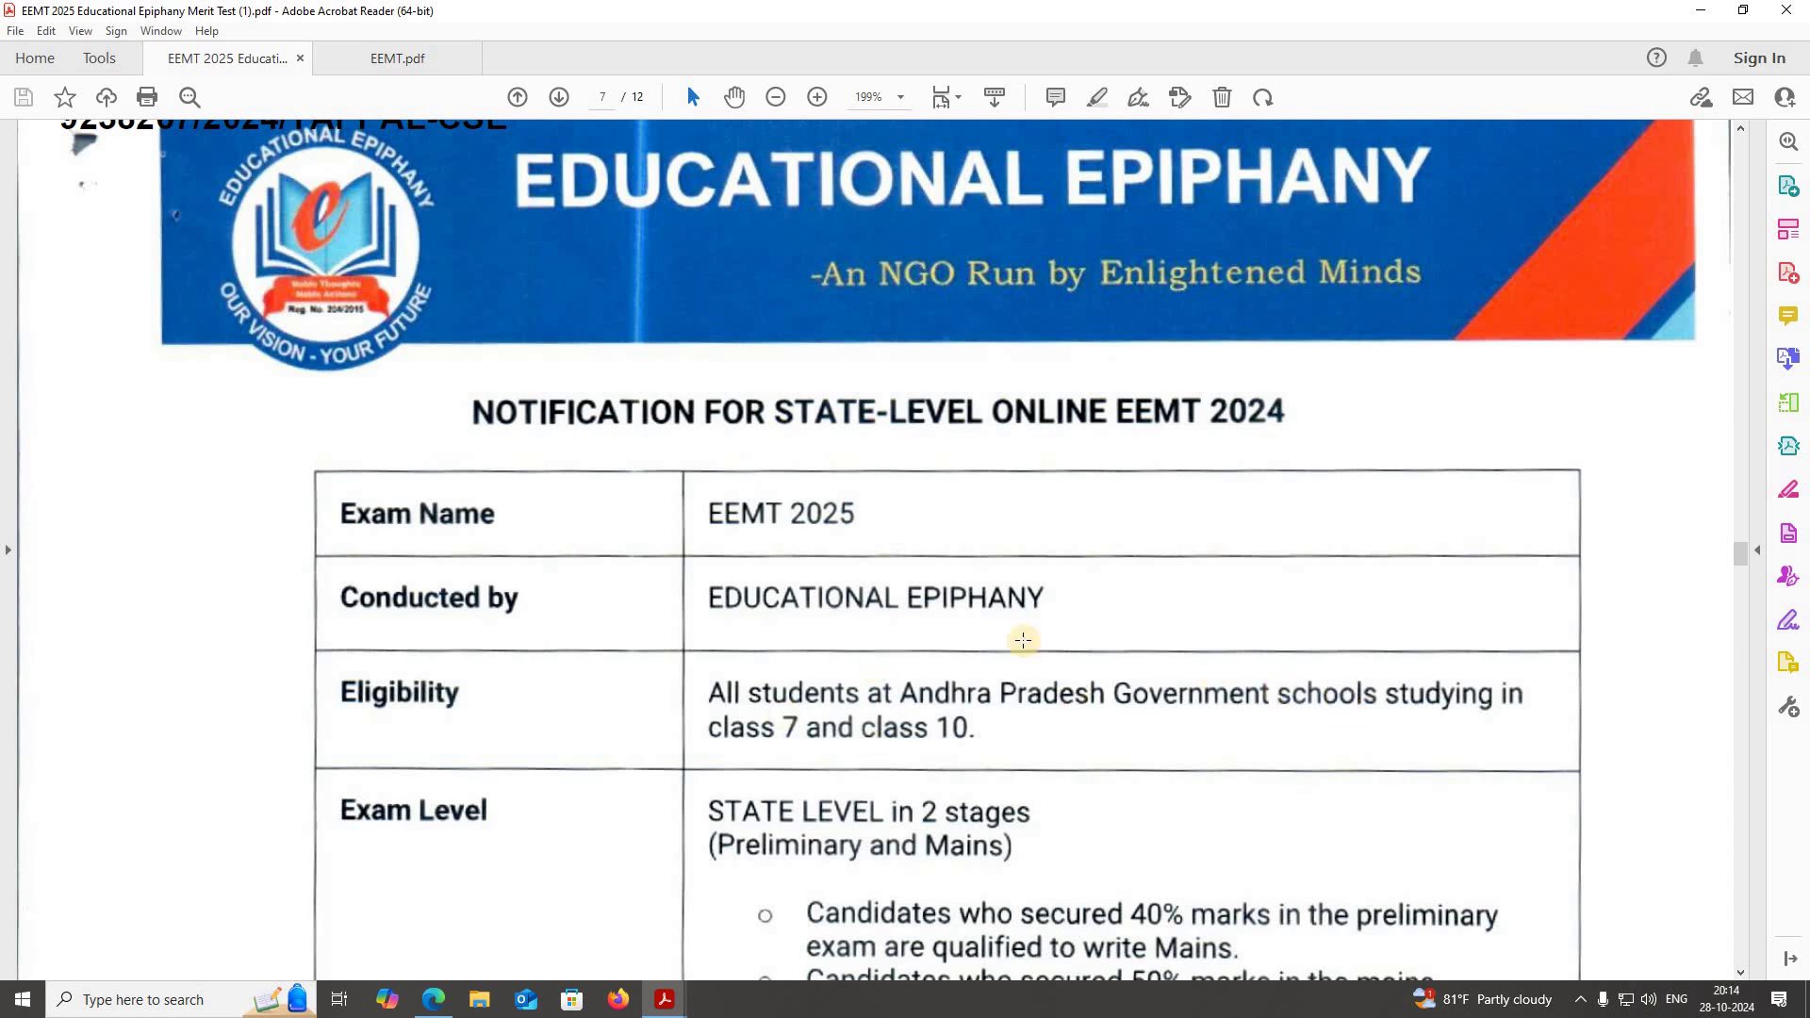
pyautogui.scroll(-1, 1199, 680)
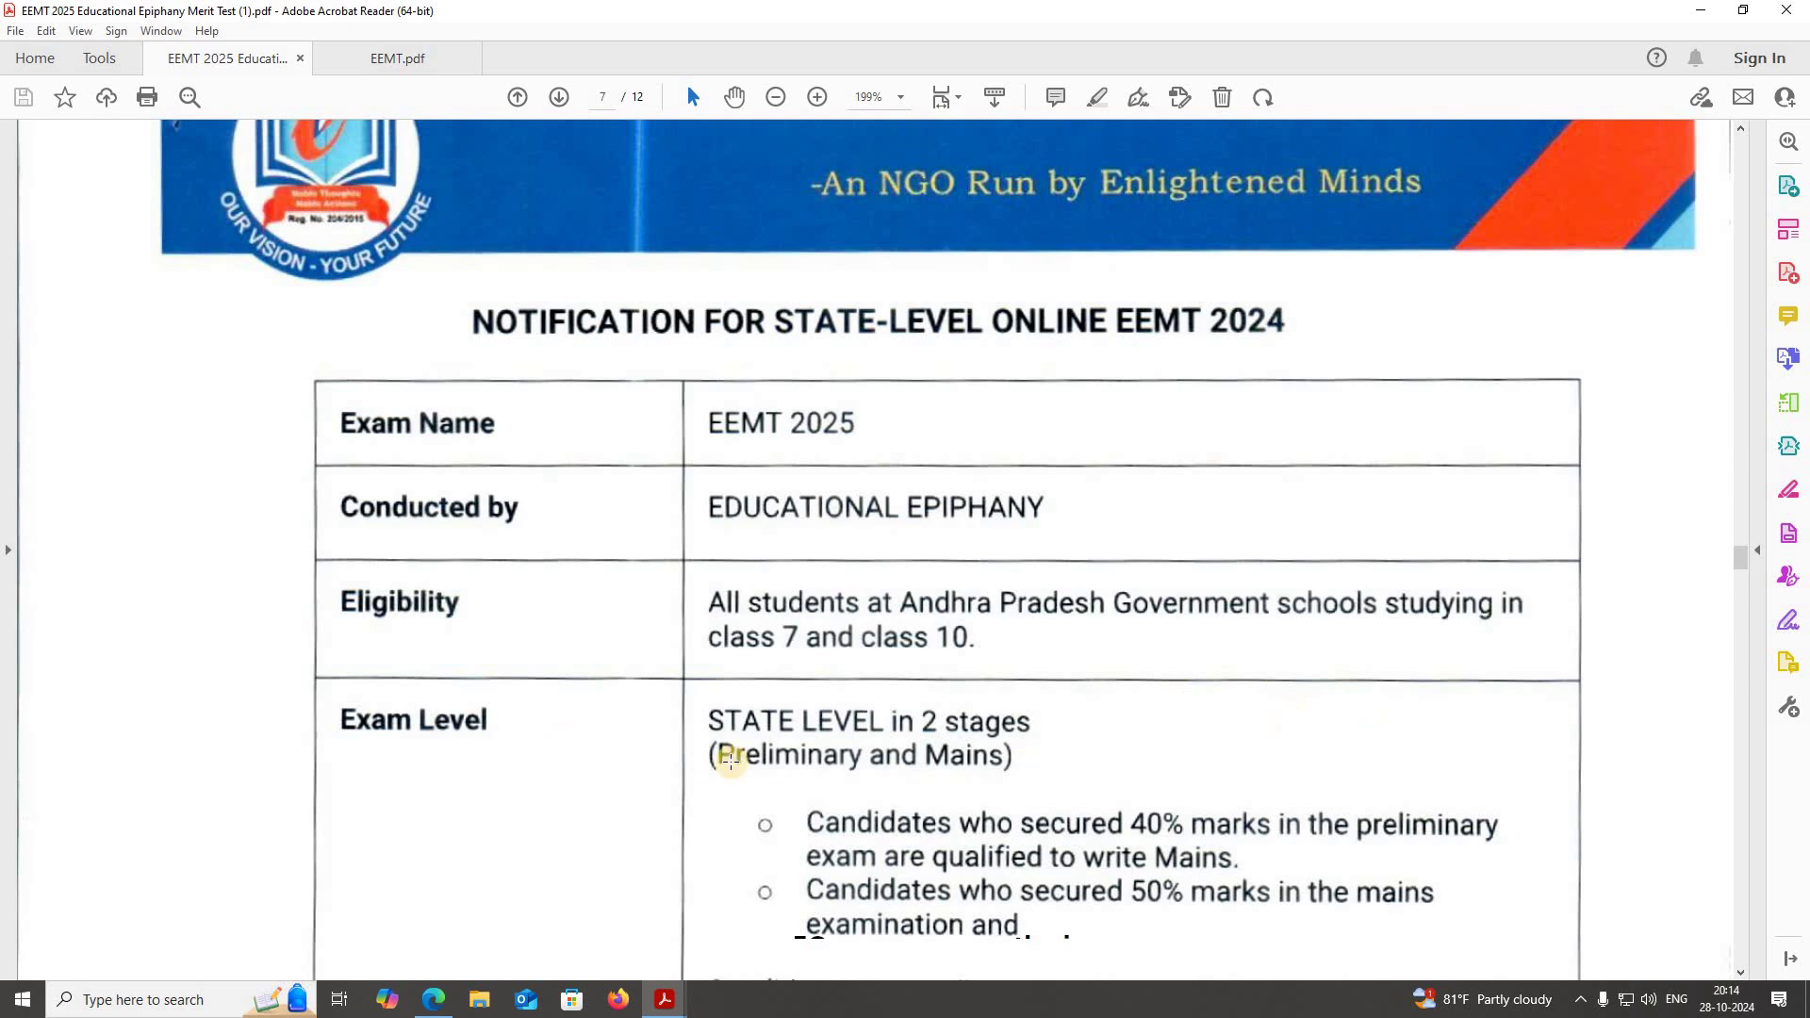
pyautogui.scroll(-1, 978, 773)
pyautogui.scroll(-3, 979, 774)
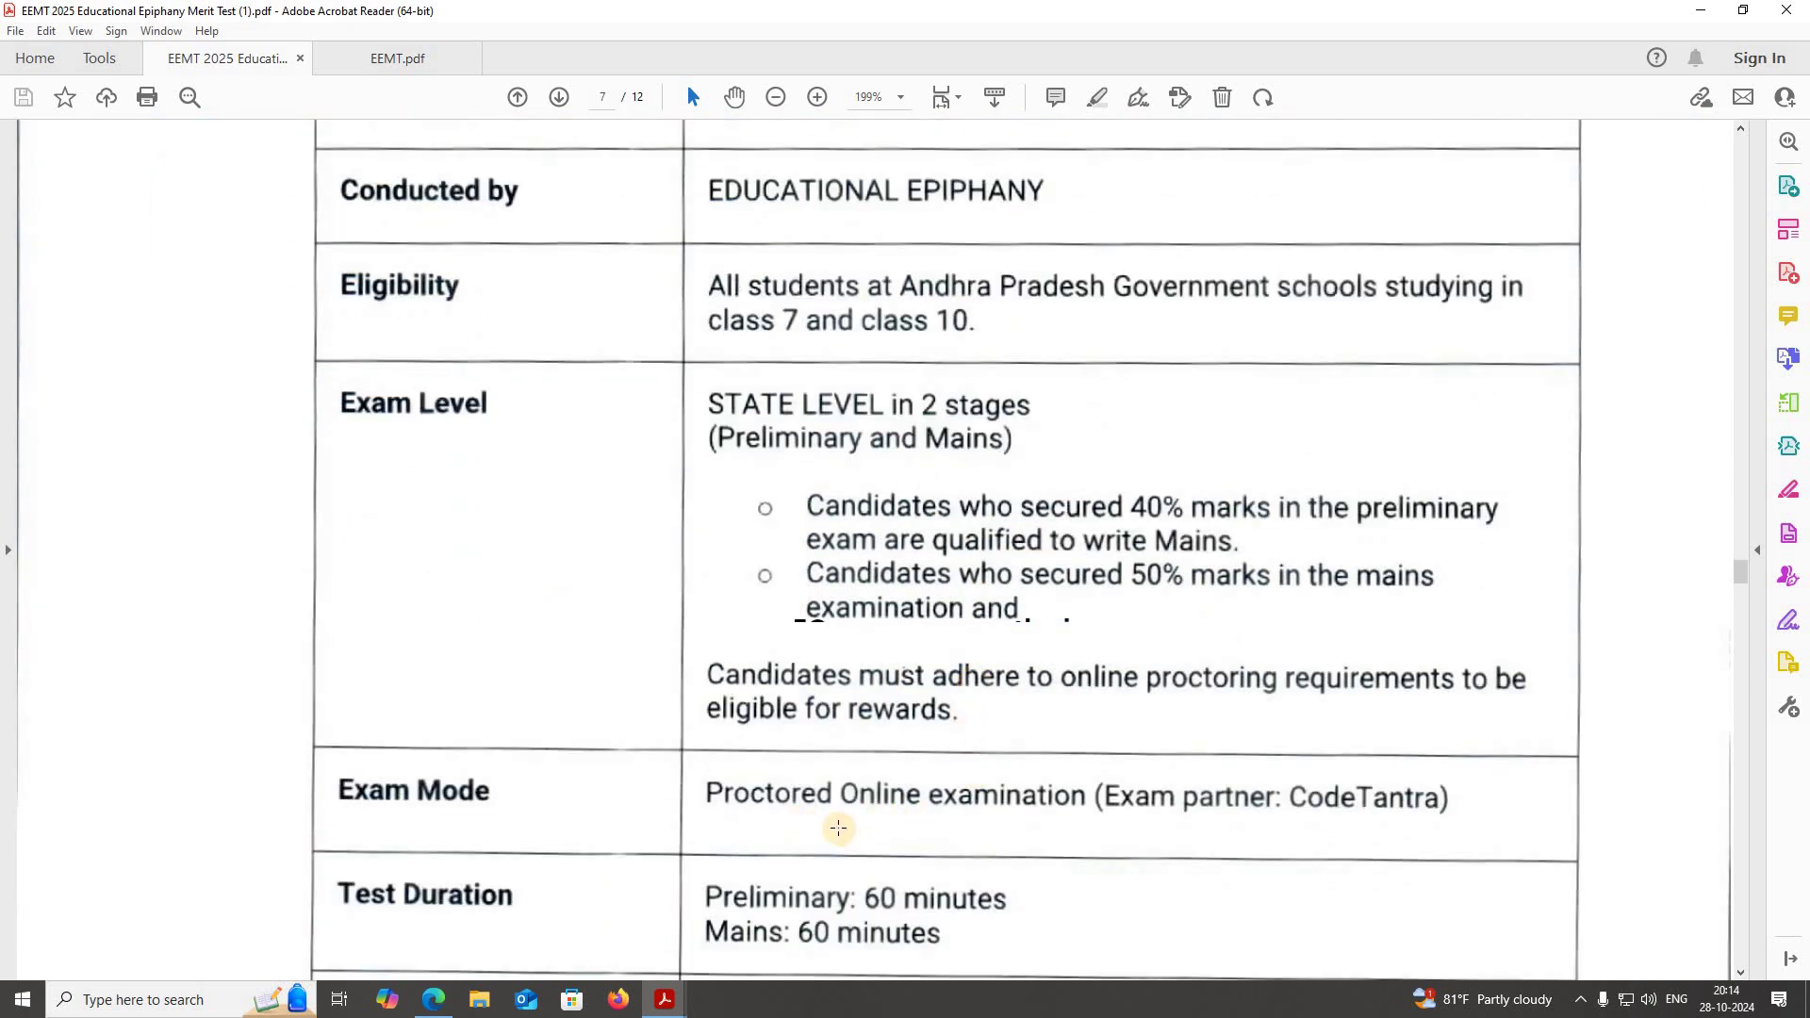
pyautogui.scroll(-2, 949, 789)
pyautogui.scroll(-2, 949, 788)
pyautogui.scroll(-2, 948, 789)
pyautogui.scroll(-1, 949, 788)
pyautogui.scroll(-2, 949, 788)
pyautogui.scroll(-1, 839, 707)
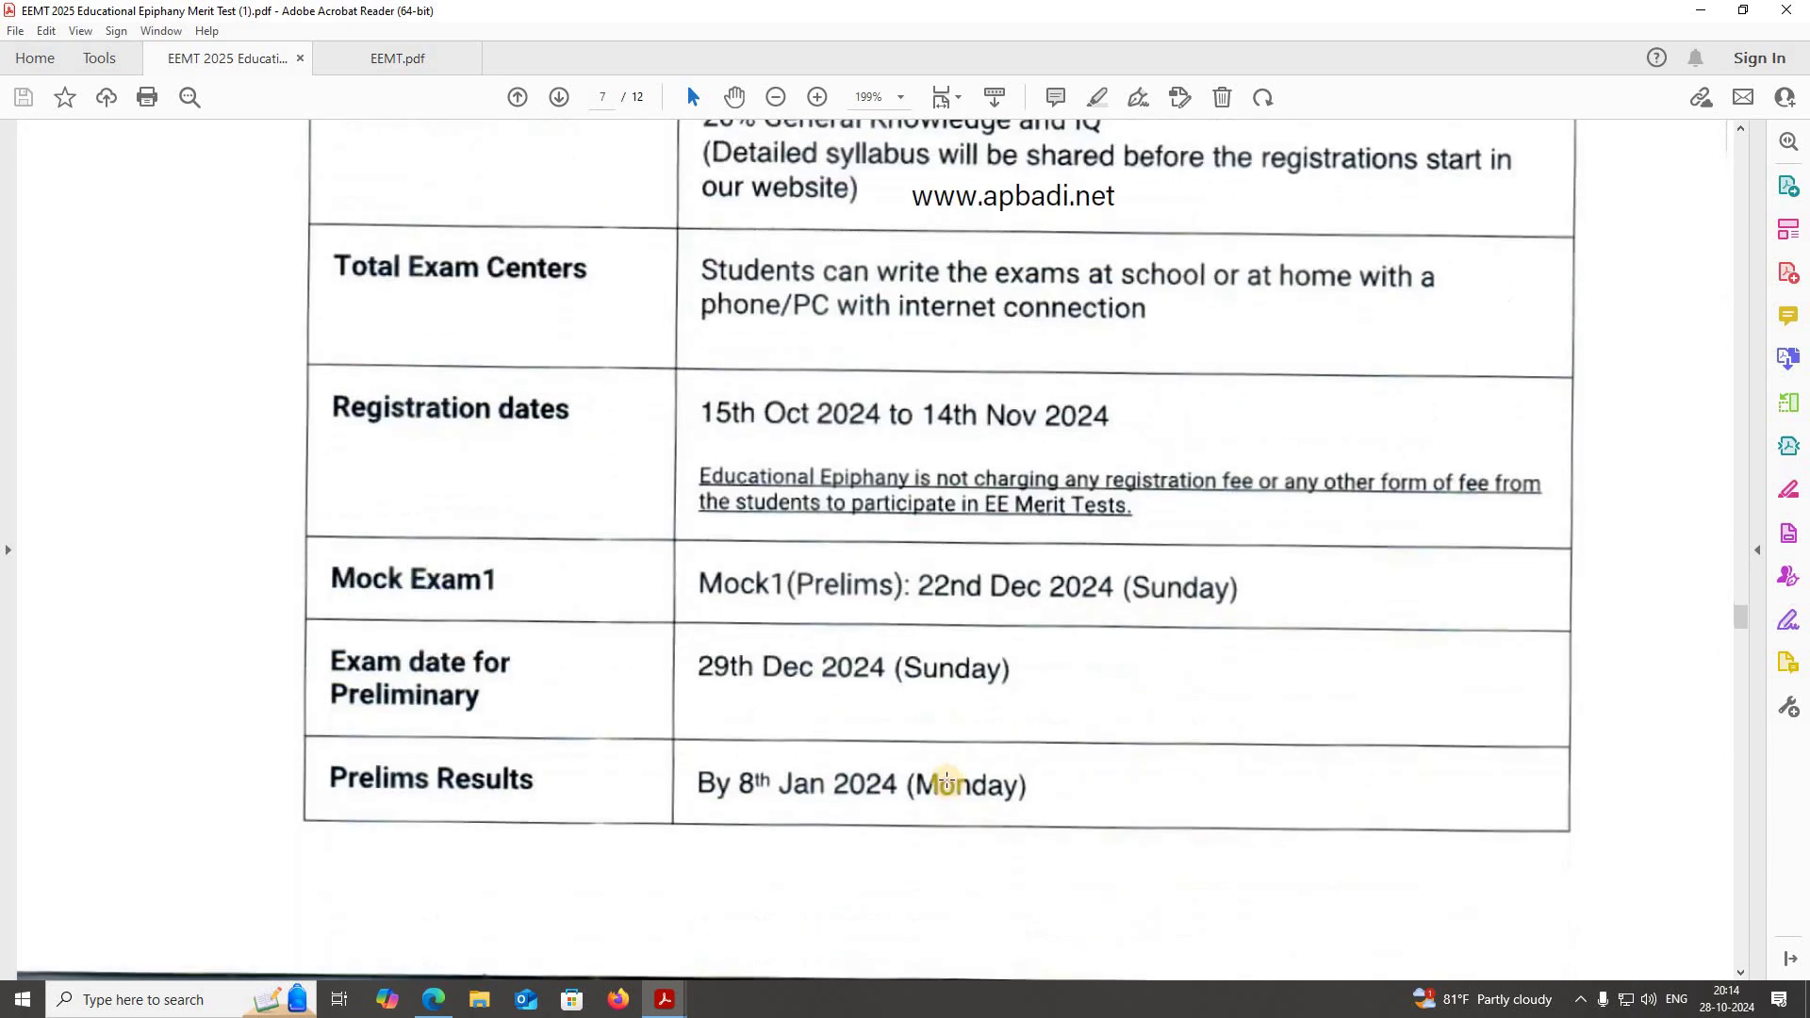
pyautogui.scroll(-5, 830, 752)
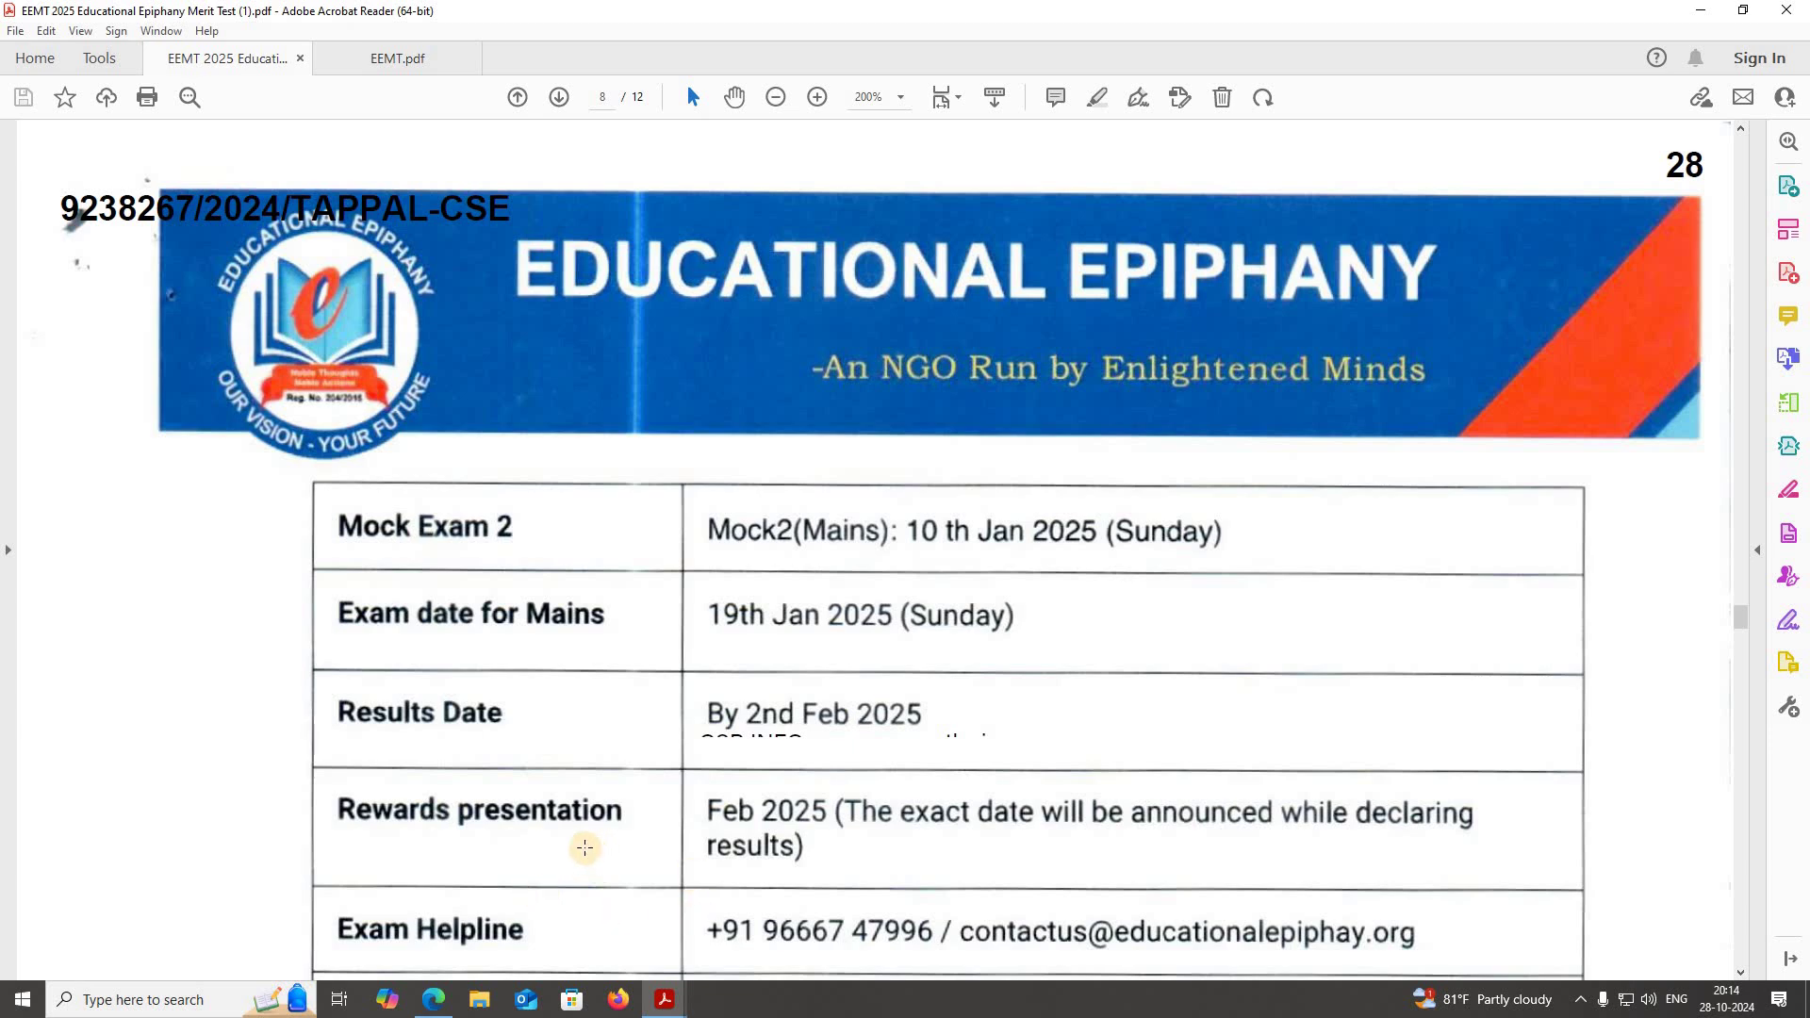
pyautogui.click(433, 1001)
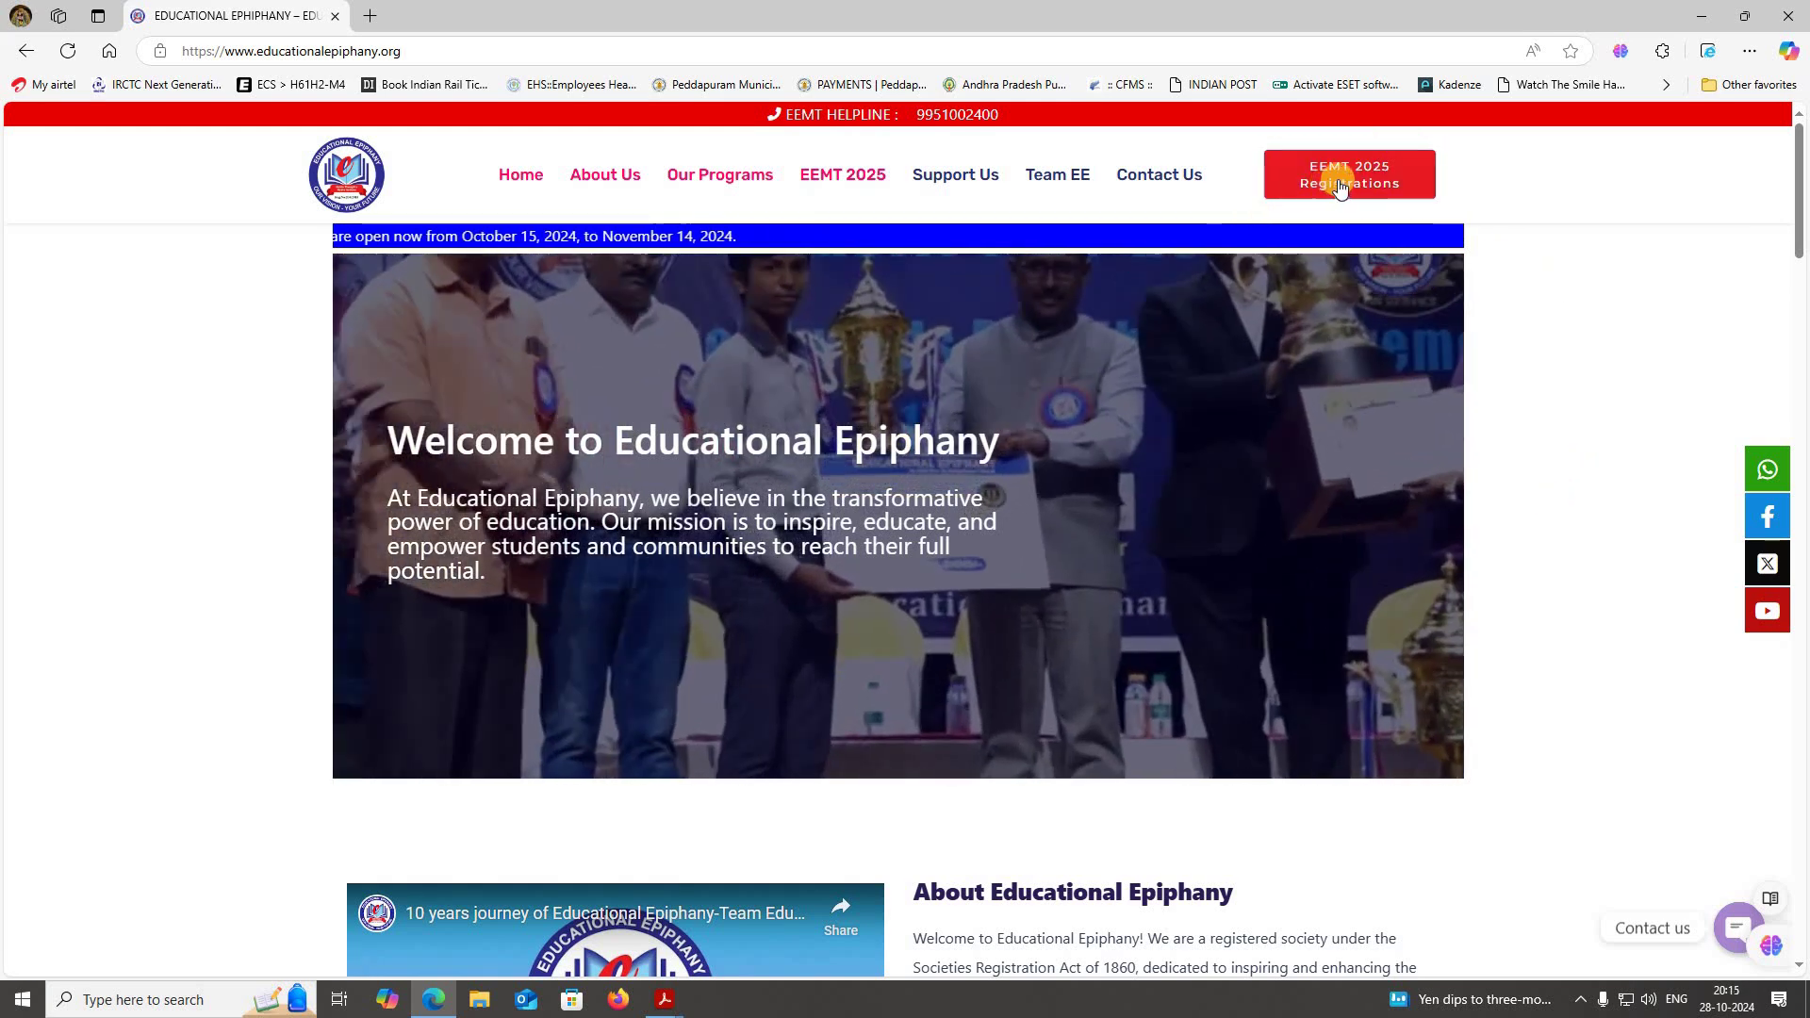
# Open the EEMT 2025 Registrations page and scroll to the blank Student Details fields.
pyautogui.click(1339, 182)
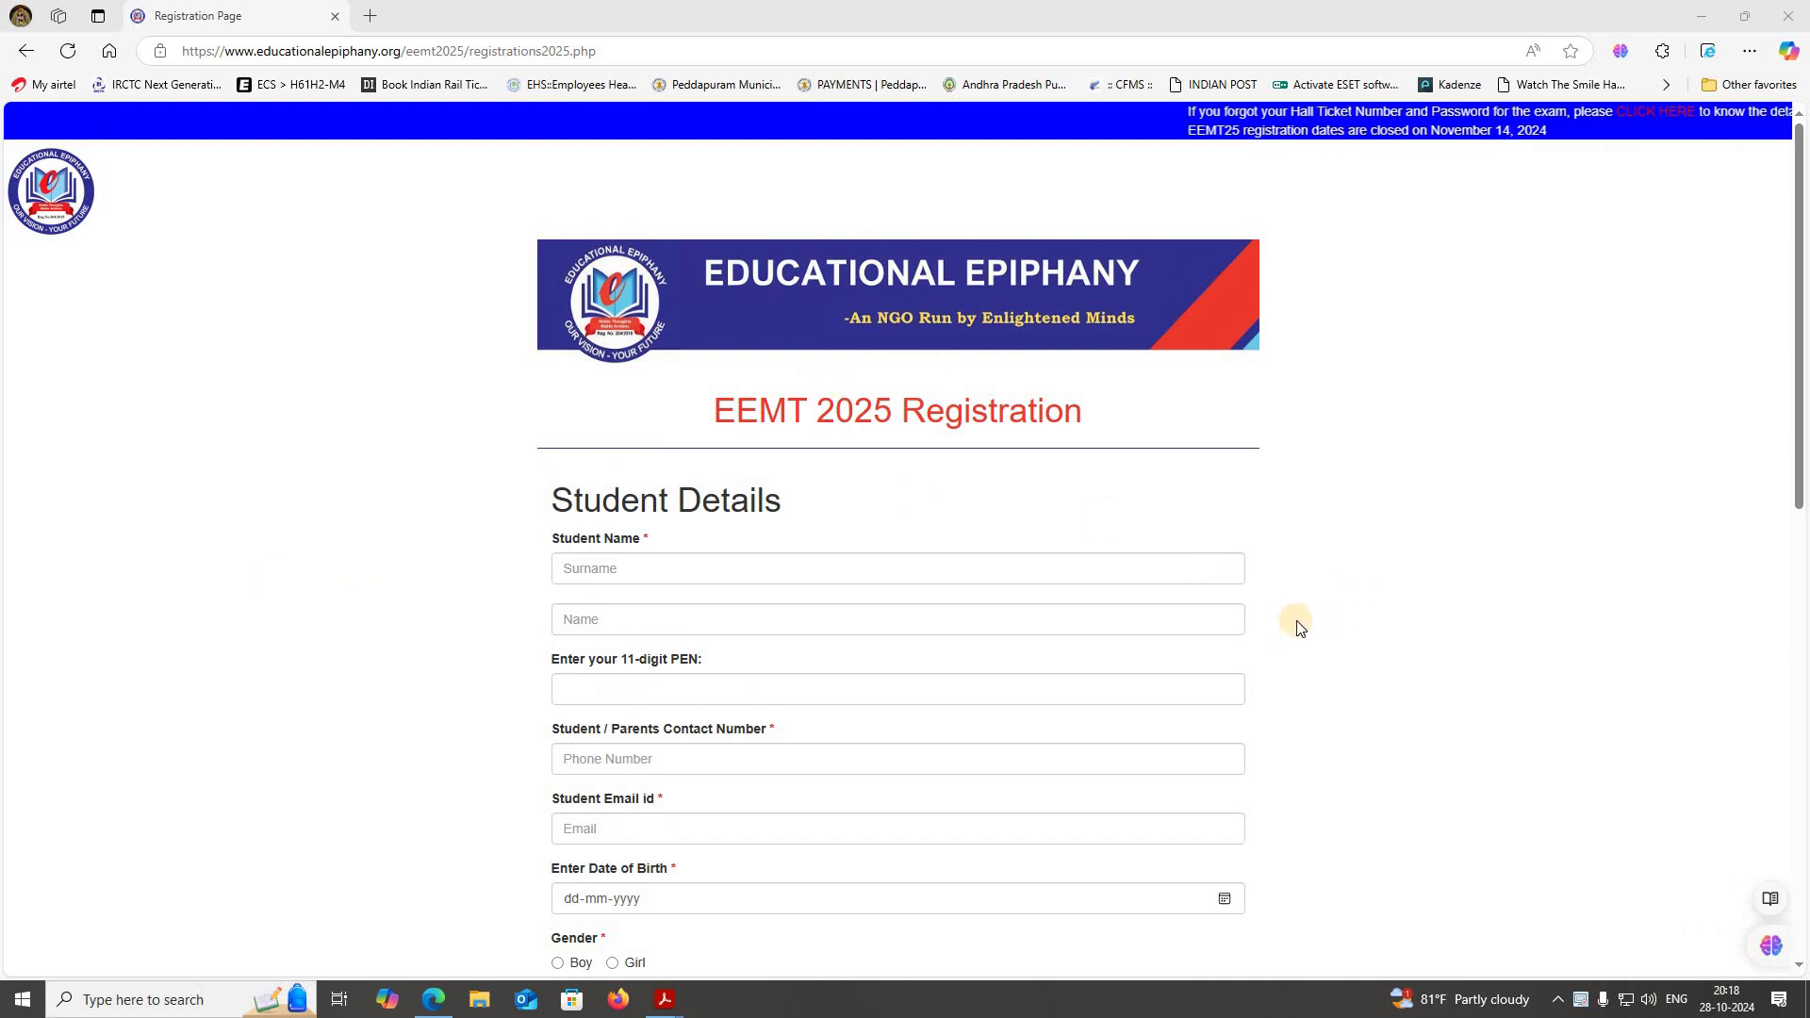
pyautogui.scroll(-2, 829, 472)
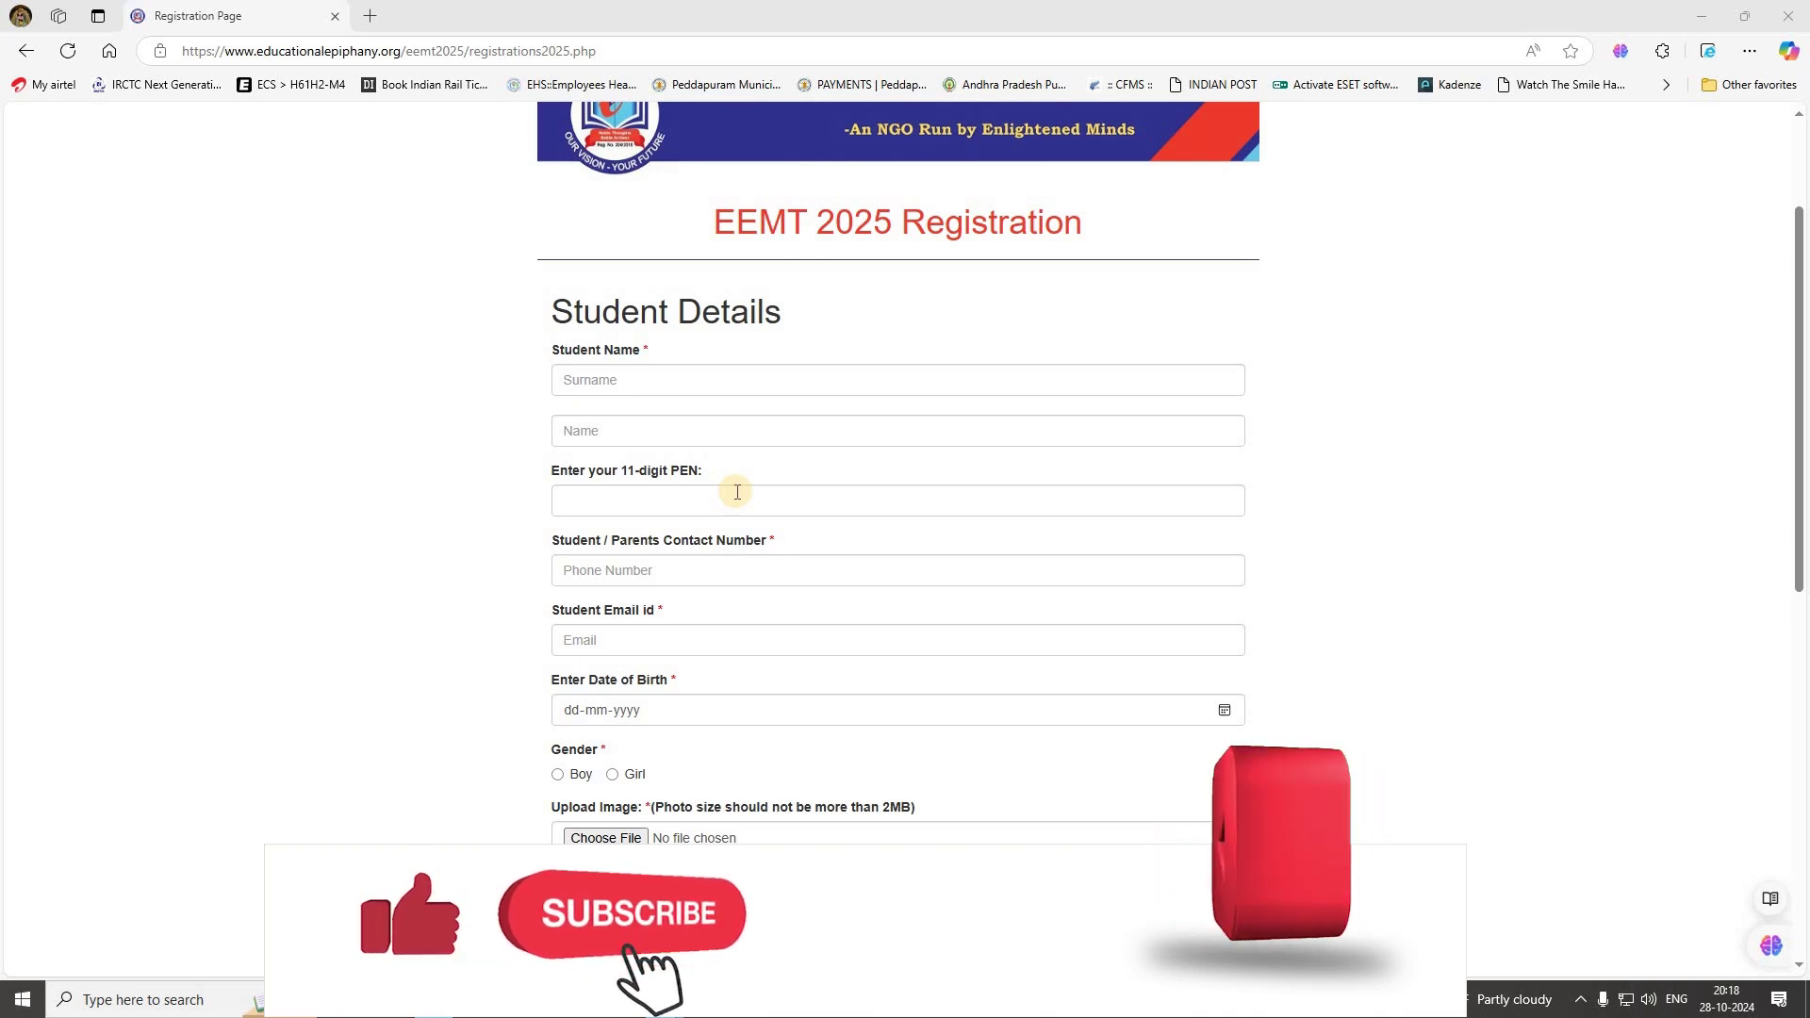
pyautogui.click(599, 505)
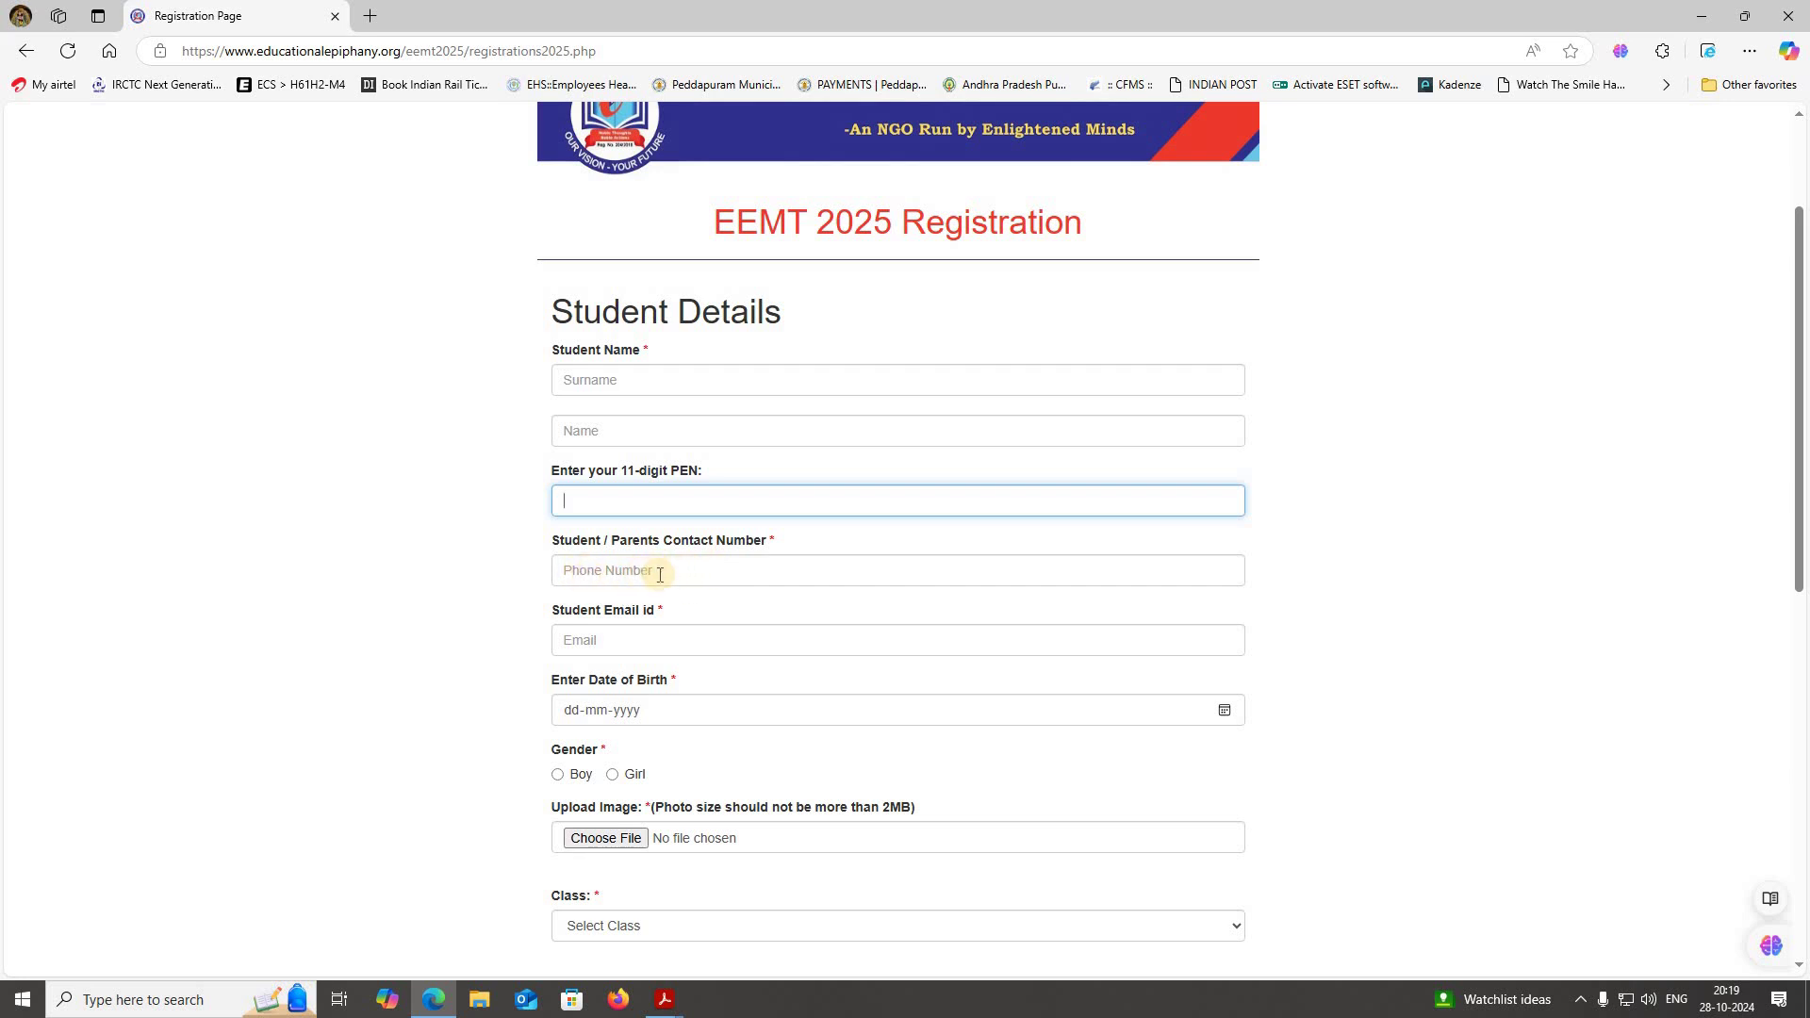
pyautogui.click(568, 571)
pyautogui.click(517, 577)
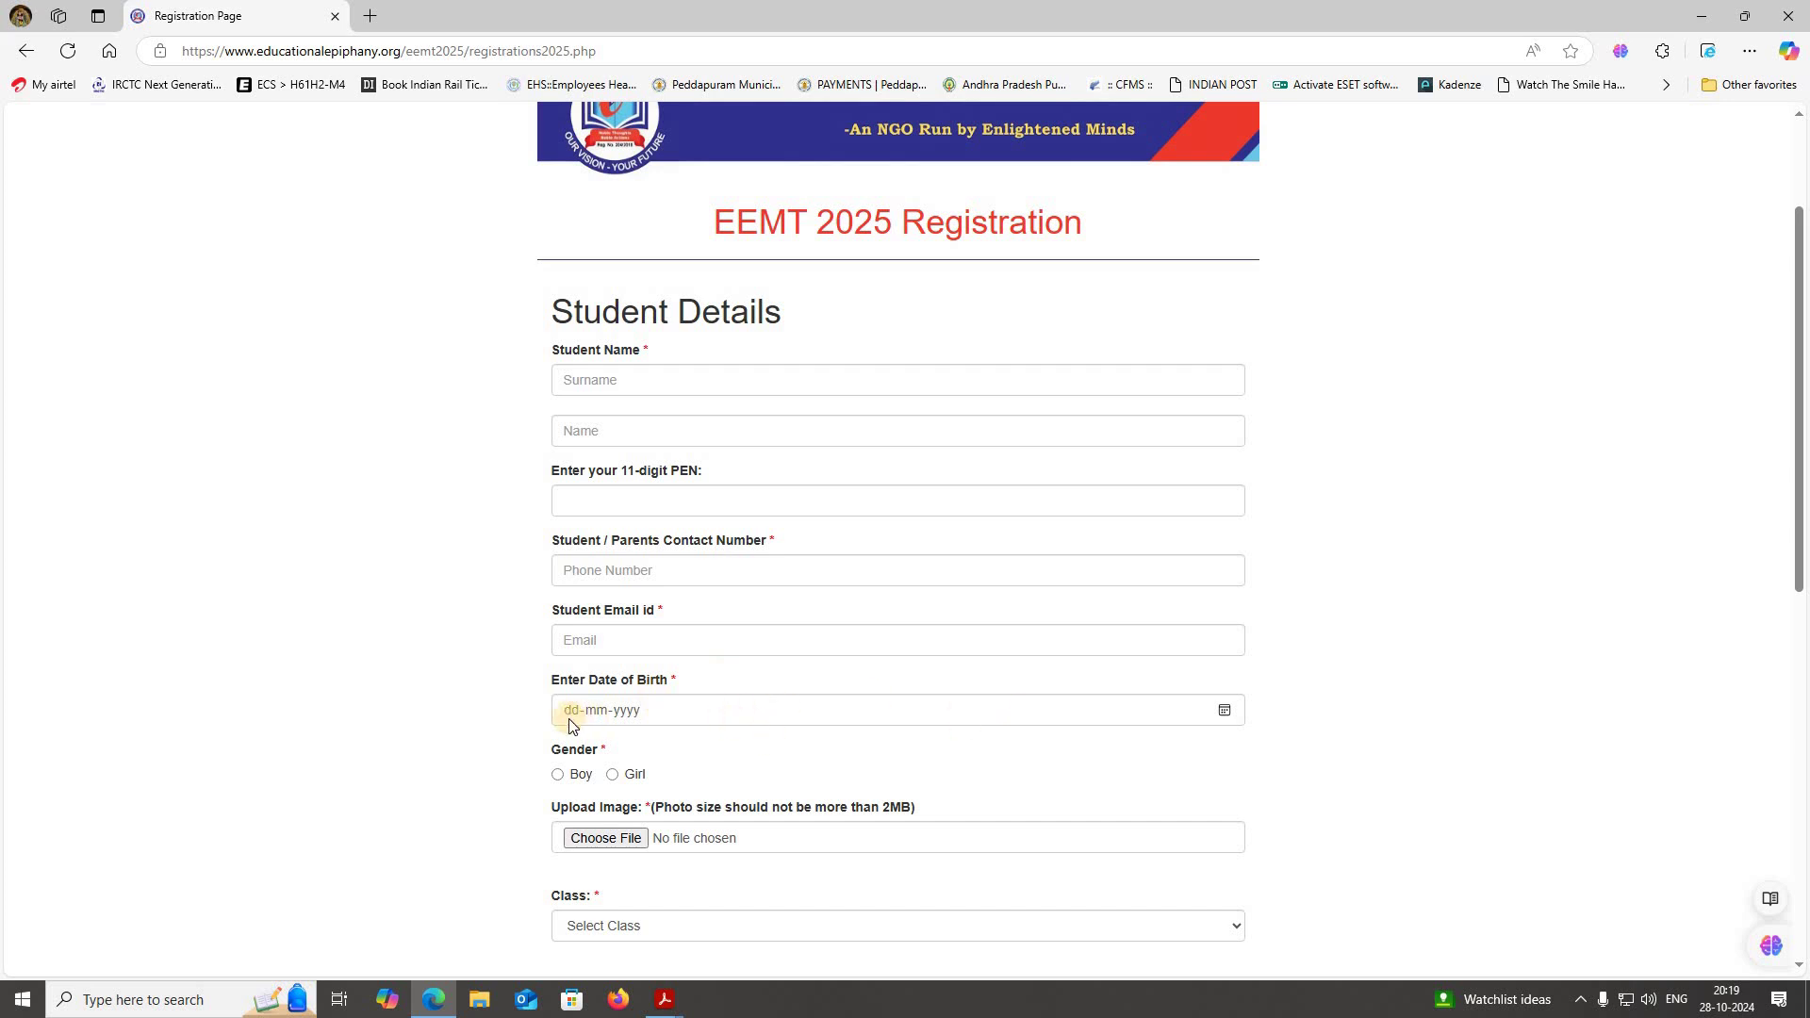
pyautogui.click(1223, 714)
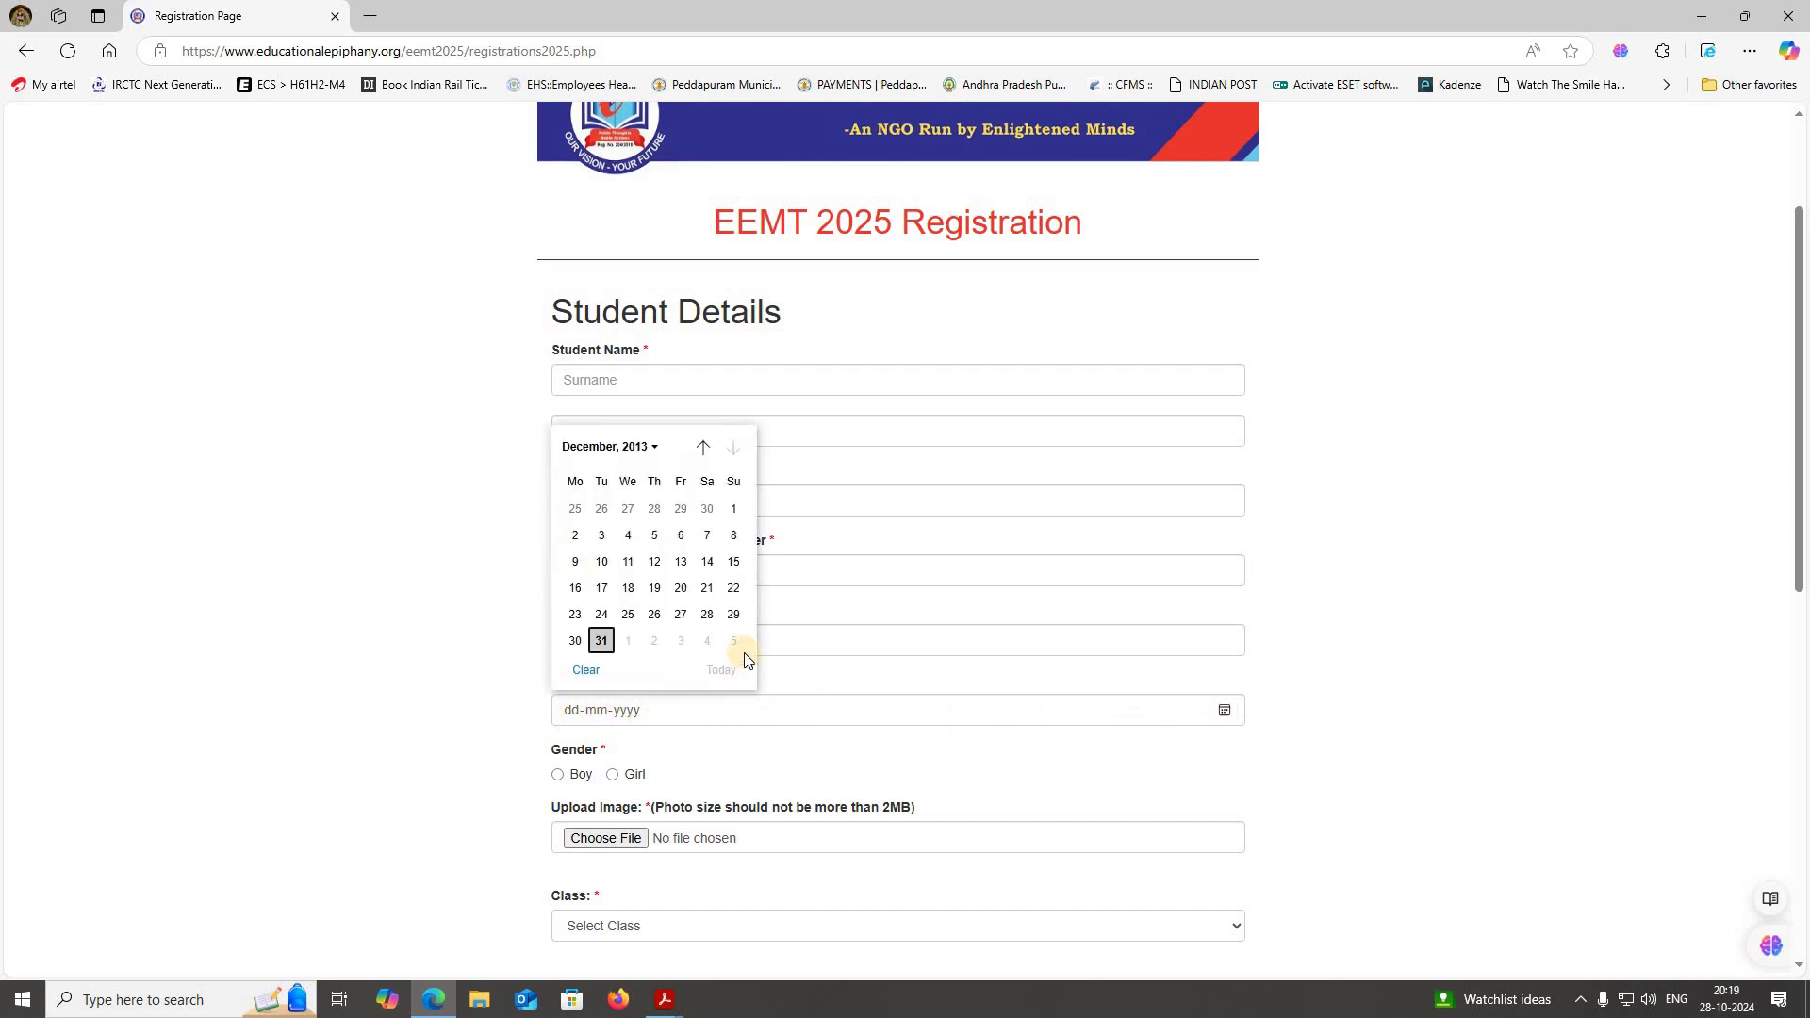
pyautogui.click(654, 445)
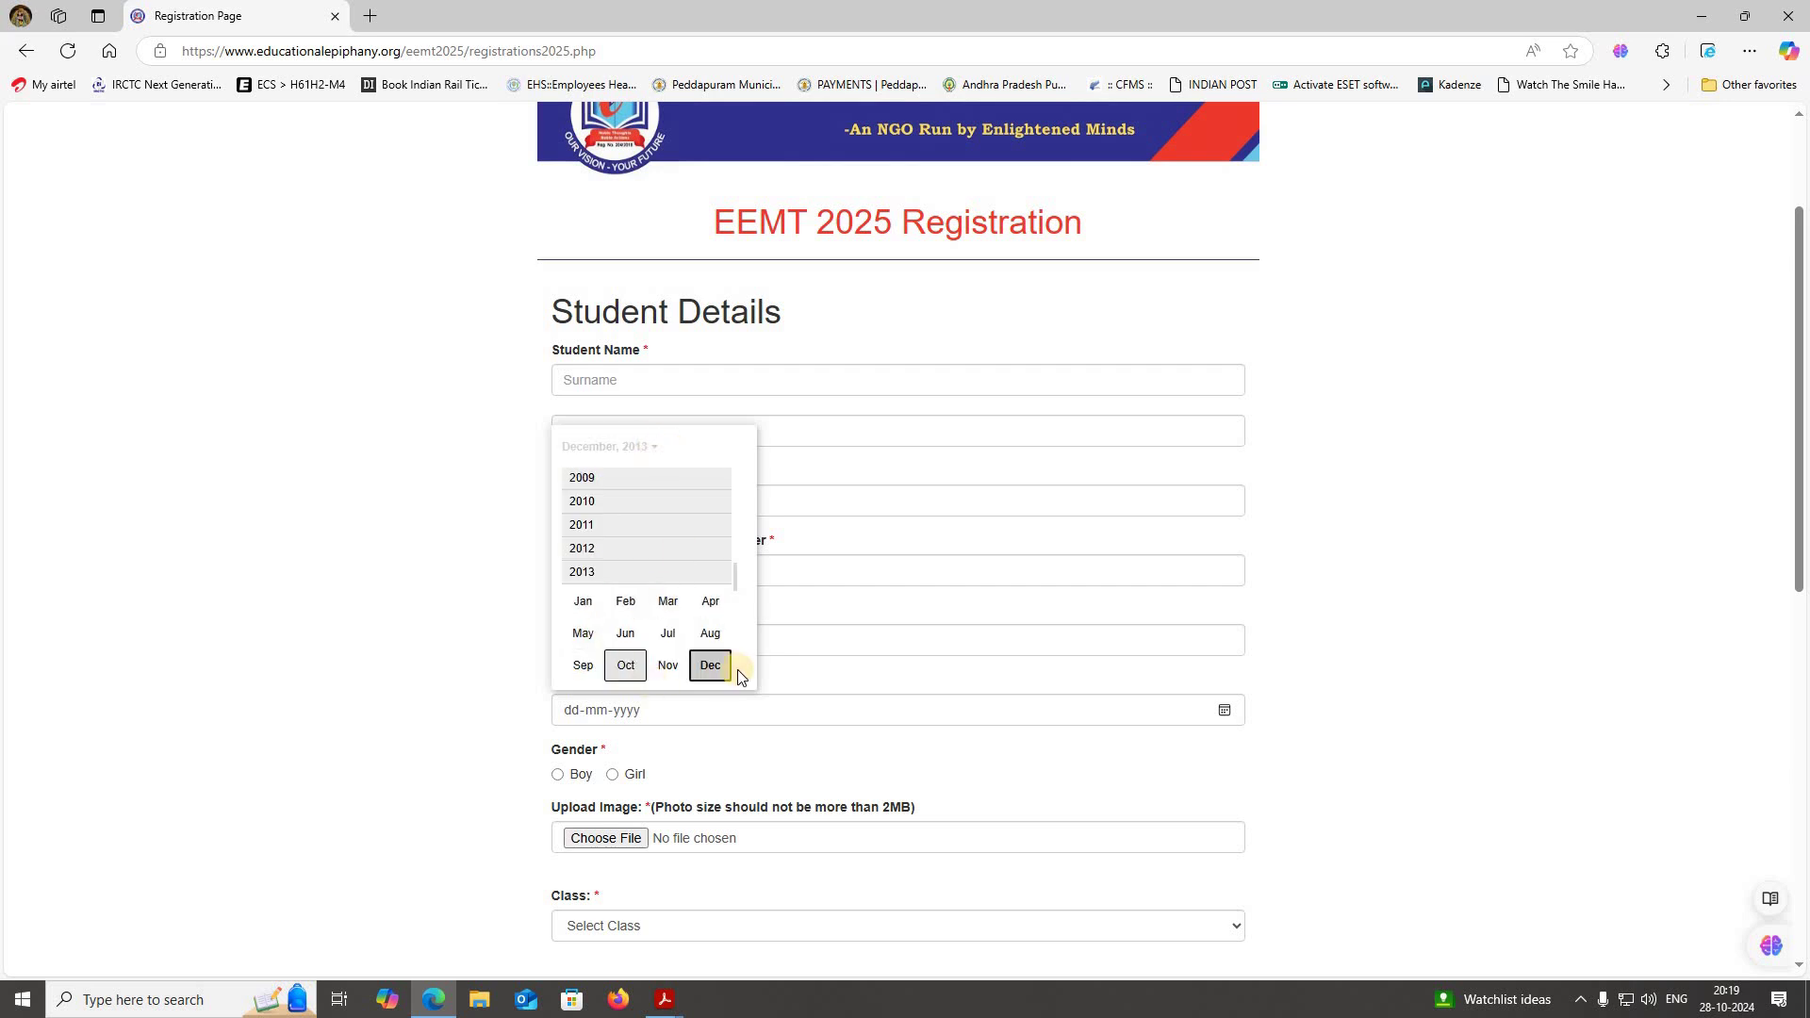
pyautogui.click(820, 677)
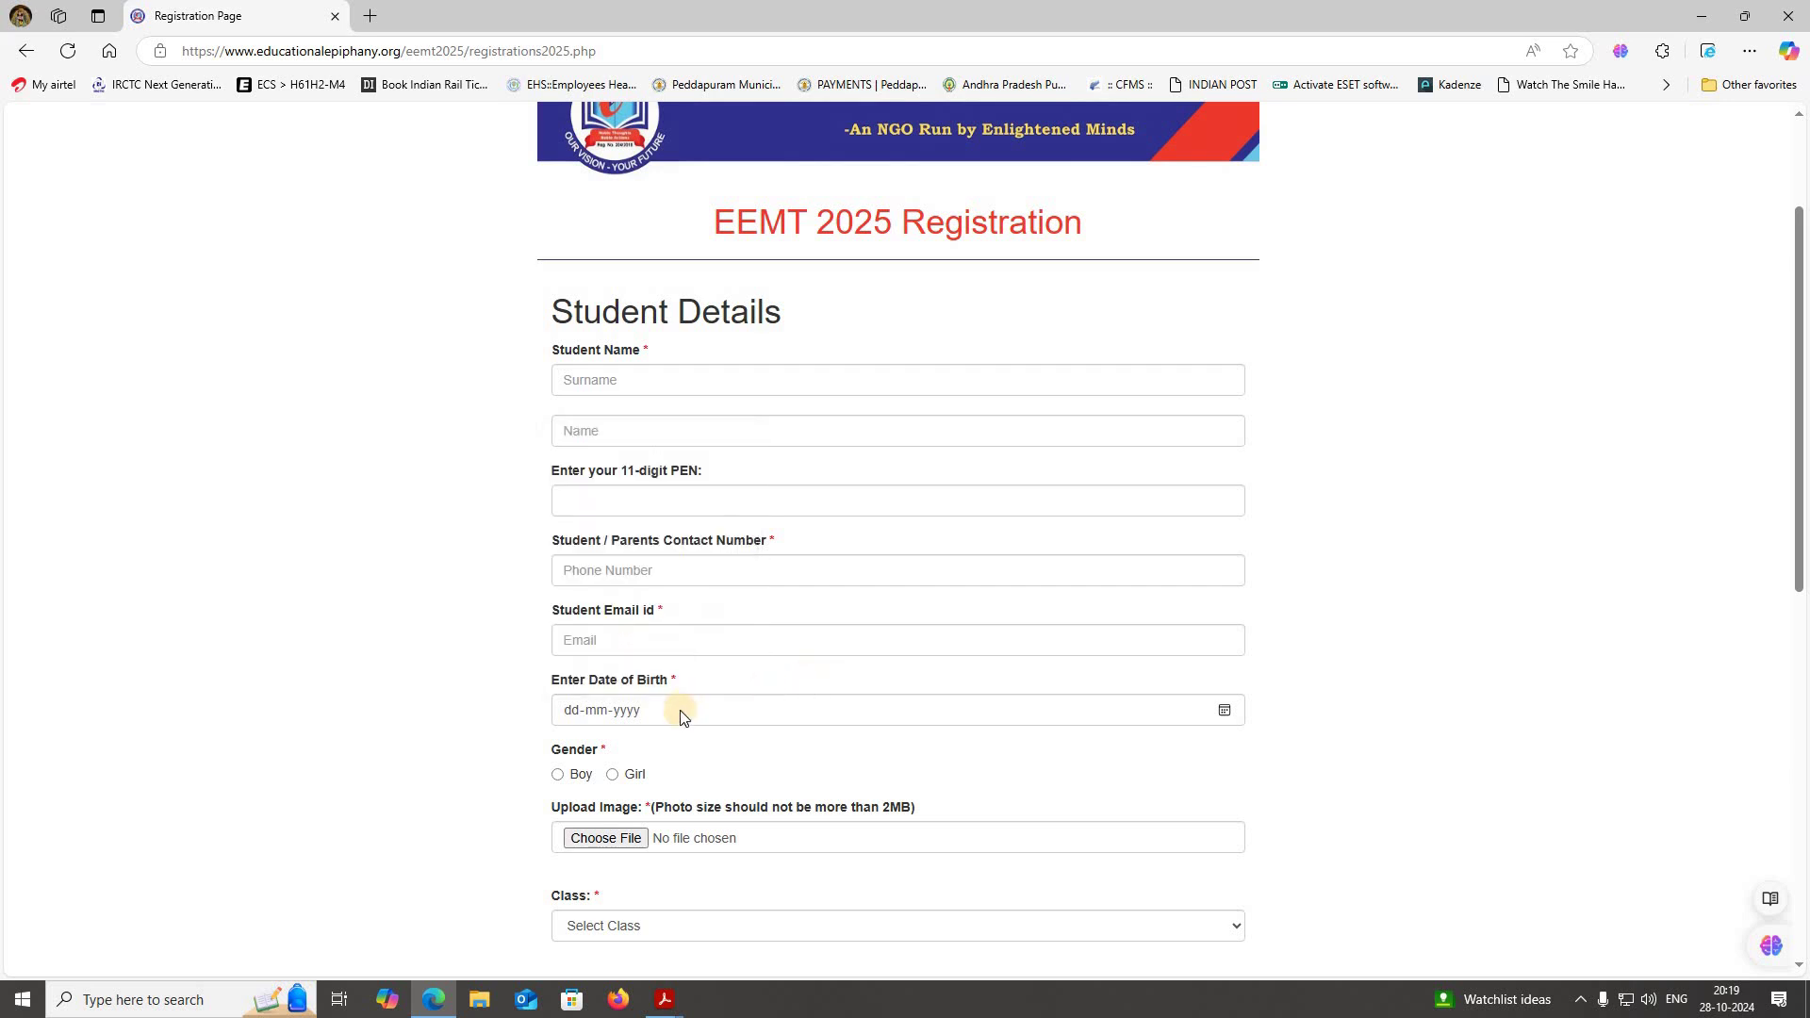
pyautogui.scroll(-2, 713, 742)
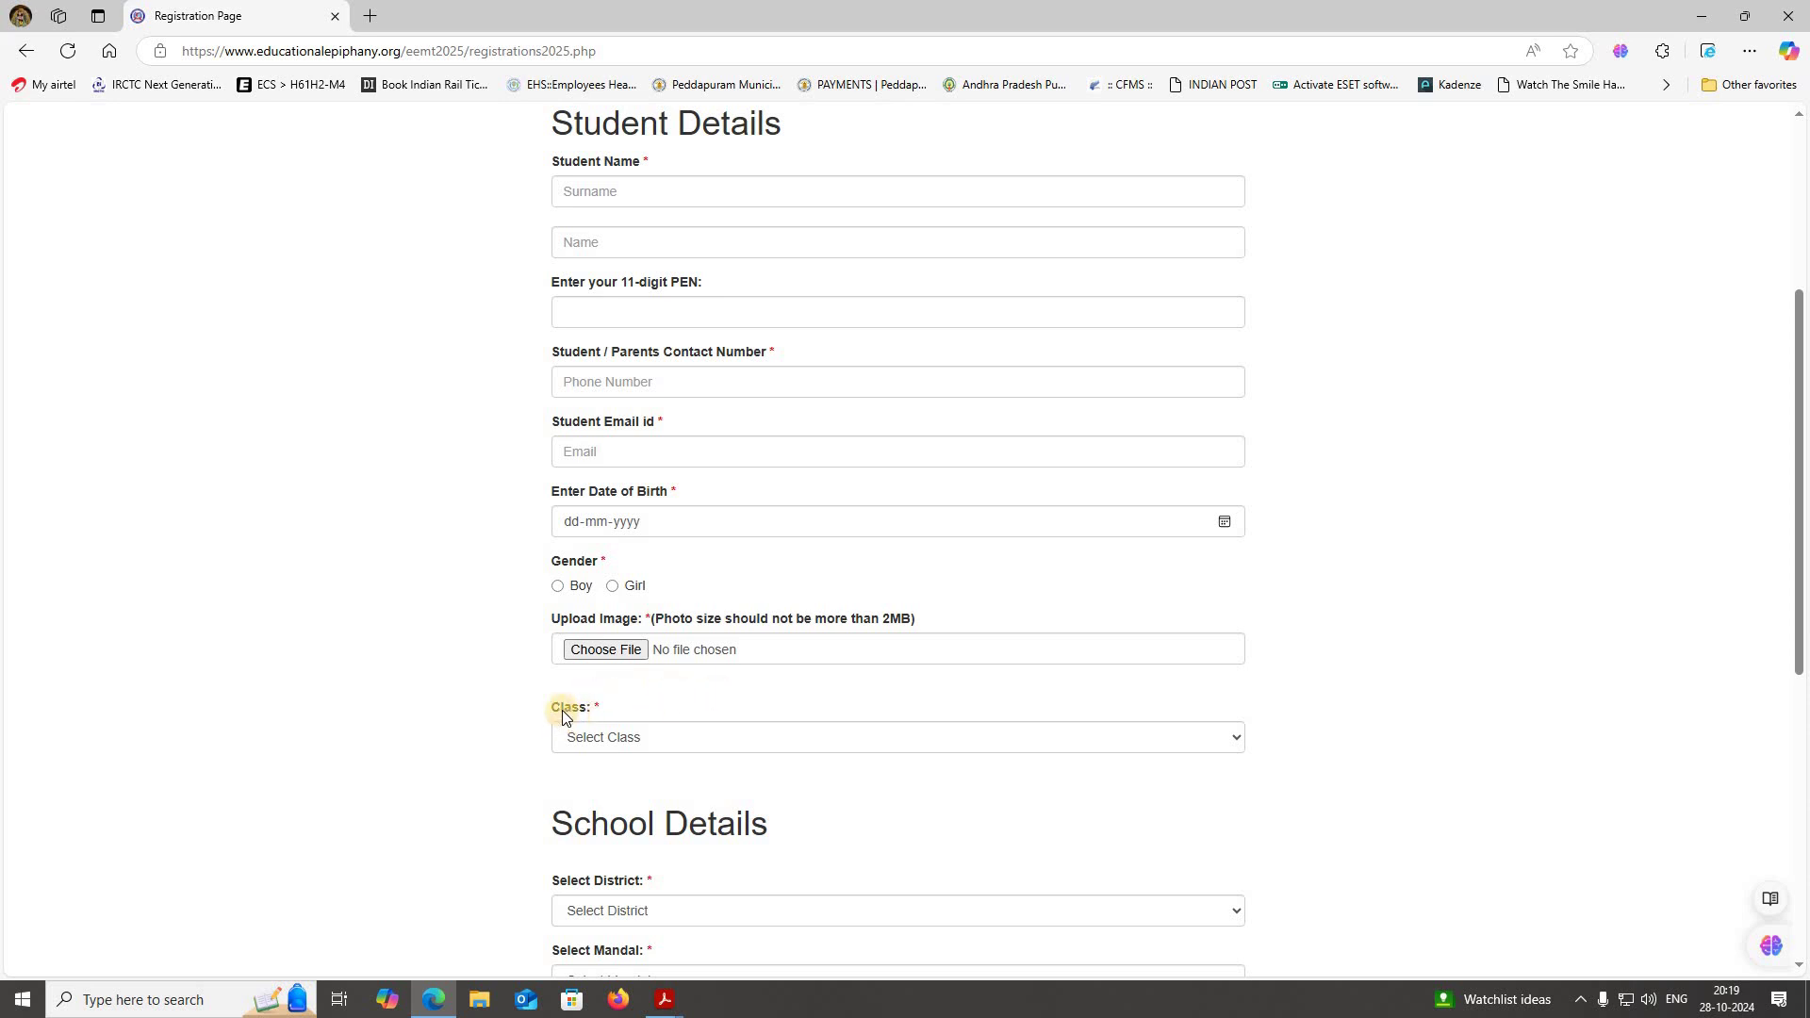
pyautogui.click(606, 651)
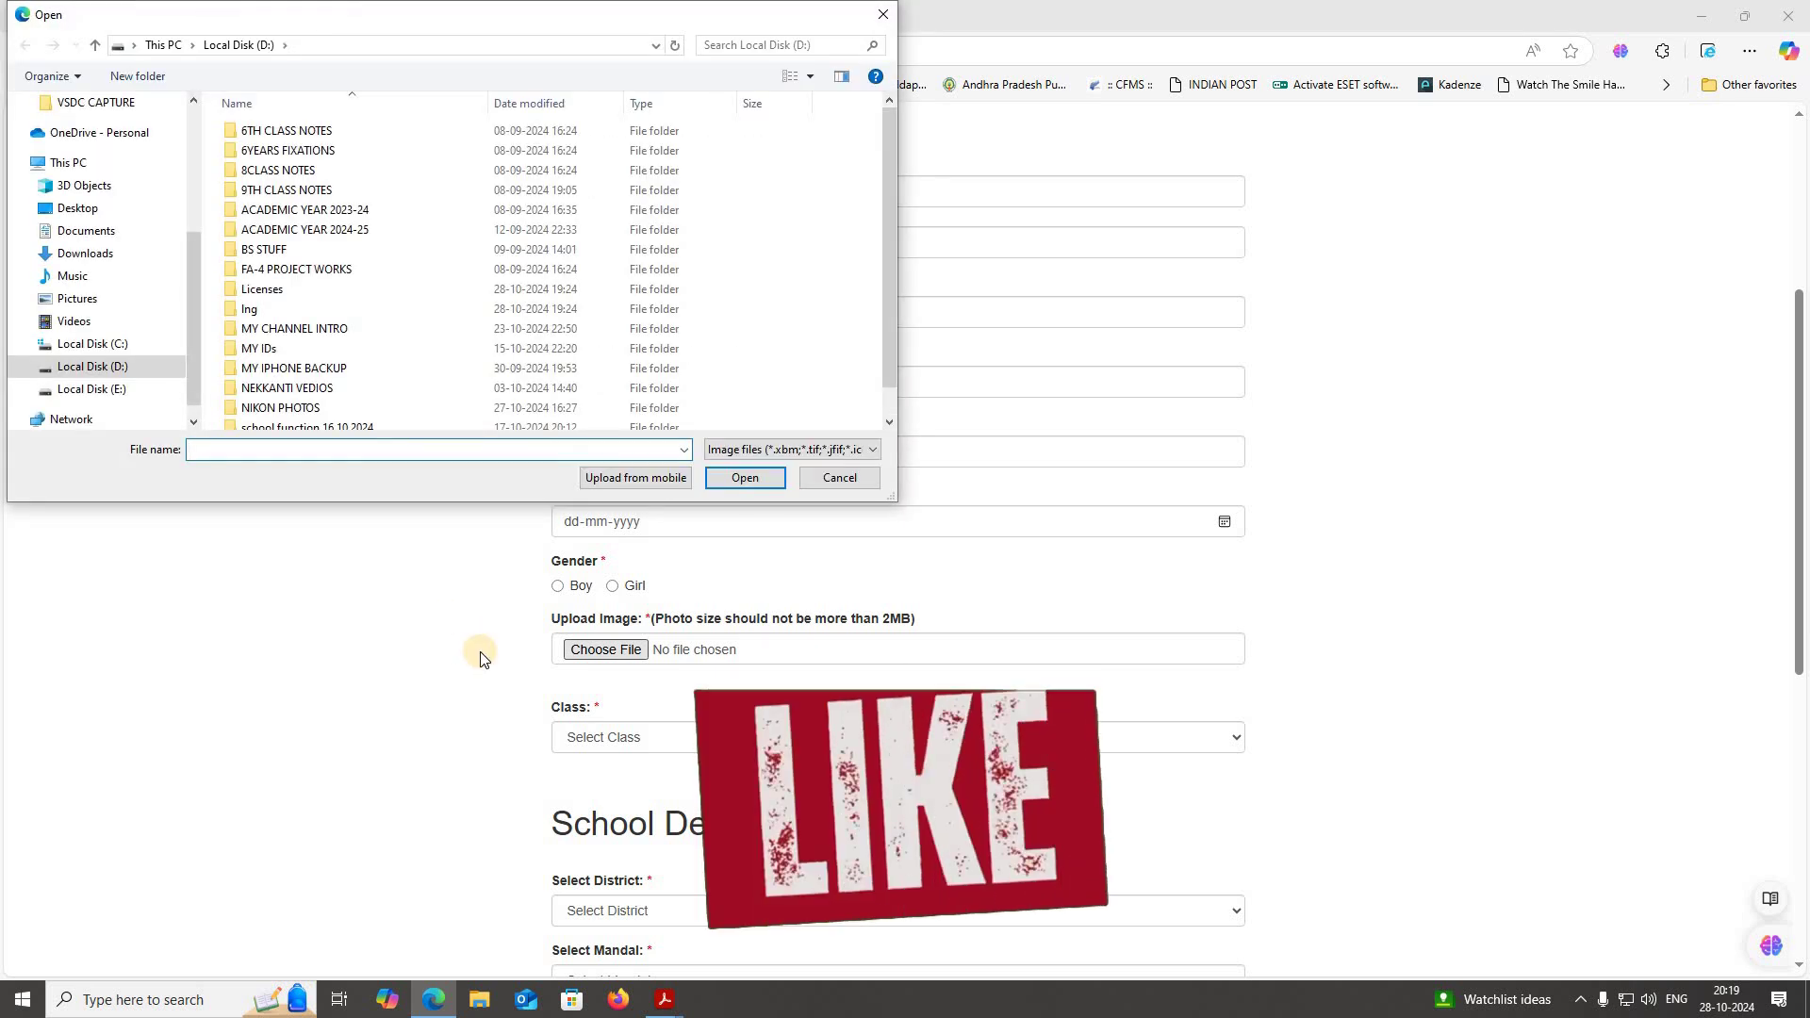
# Cancel the photo file-open dialog without choosing a file and scroll to Student Details.
pyautogui.scroll(-1, 780, 343)
pyautogui.scroll(1, 408, 313)
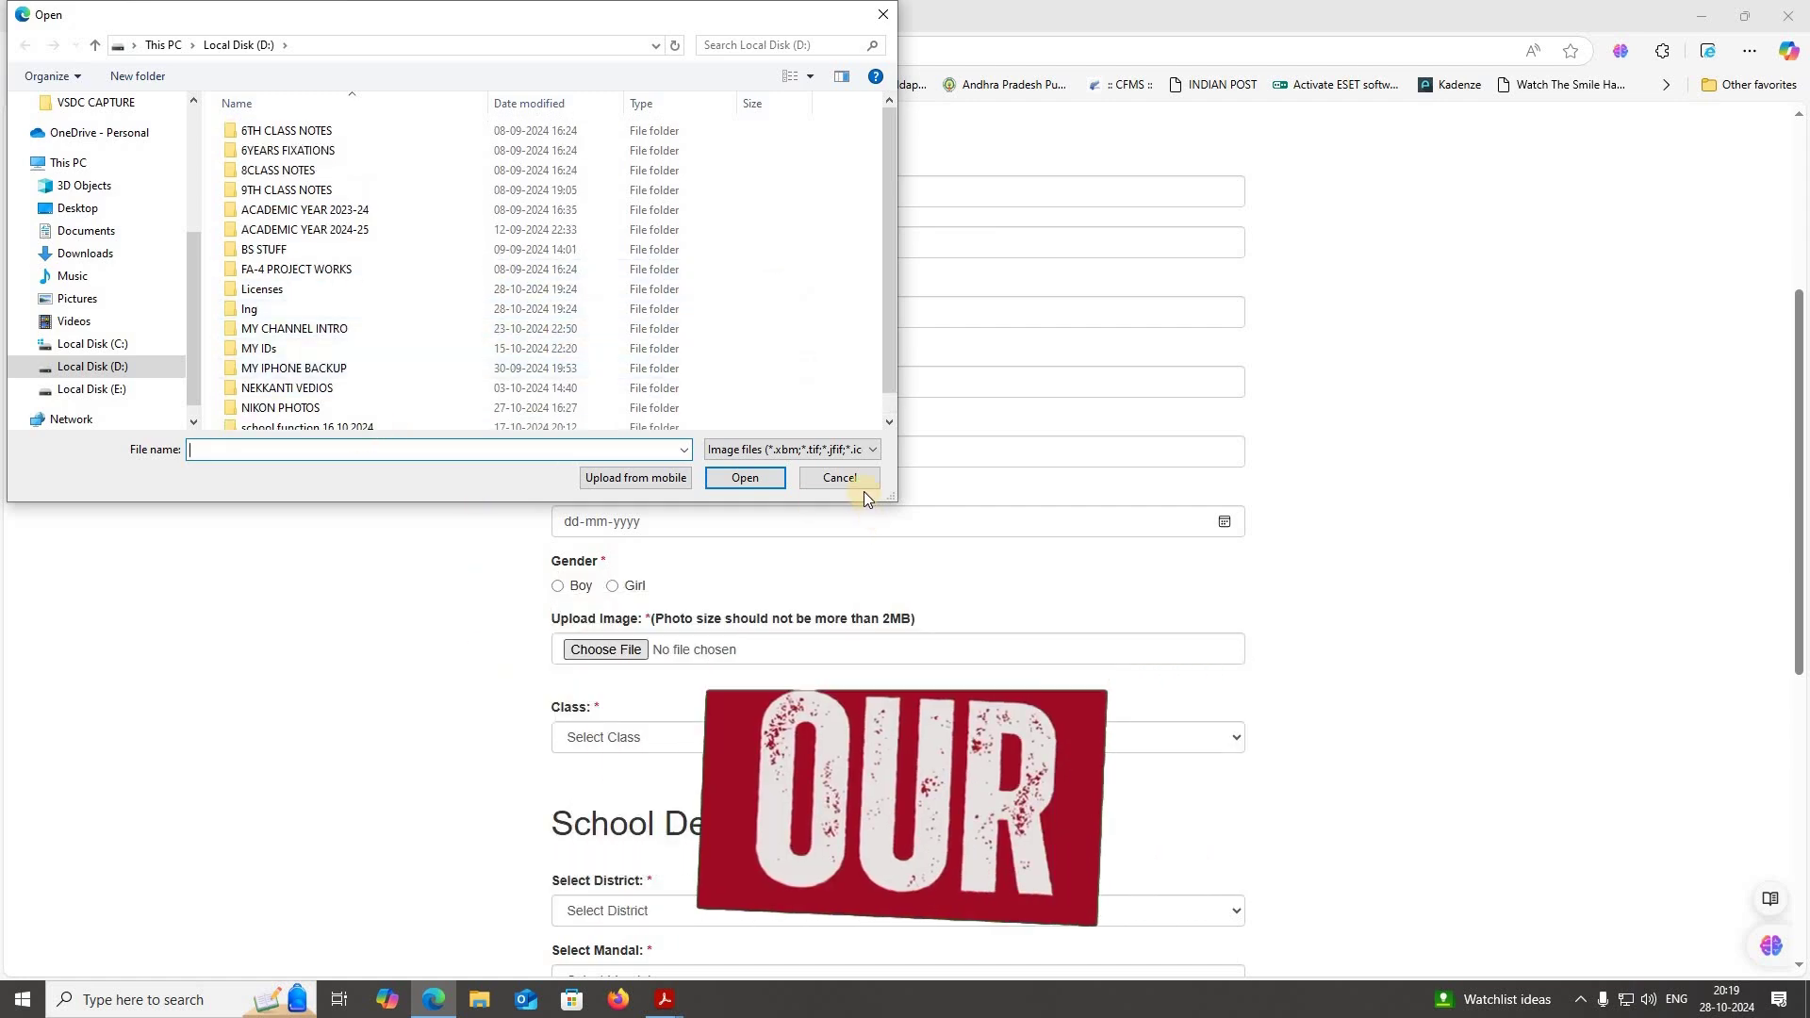
pyautogui.click(840, 478)
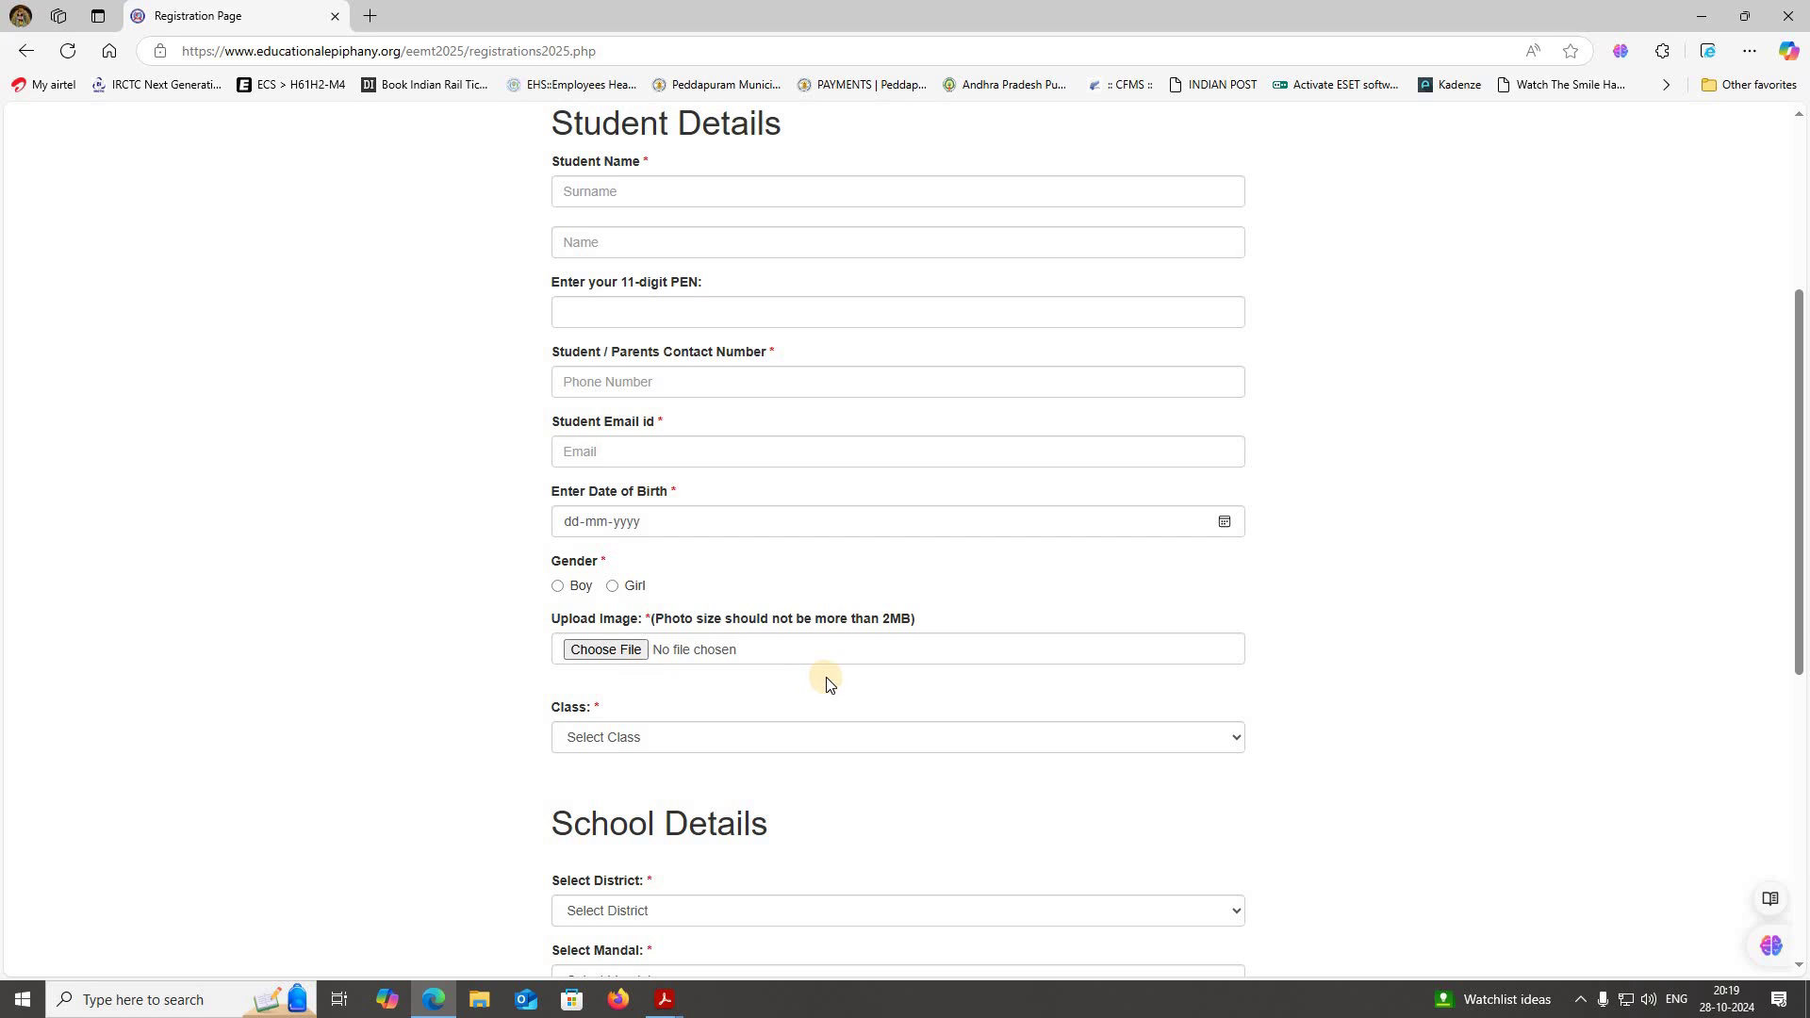
pyautogui.scroll(-2, 829, 684)
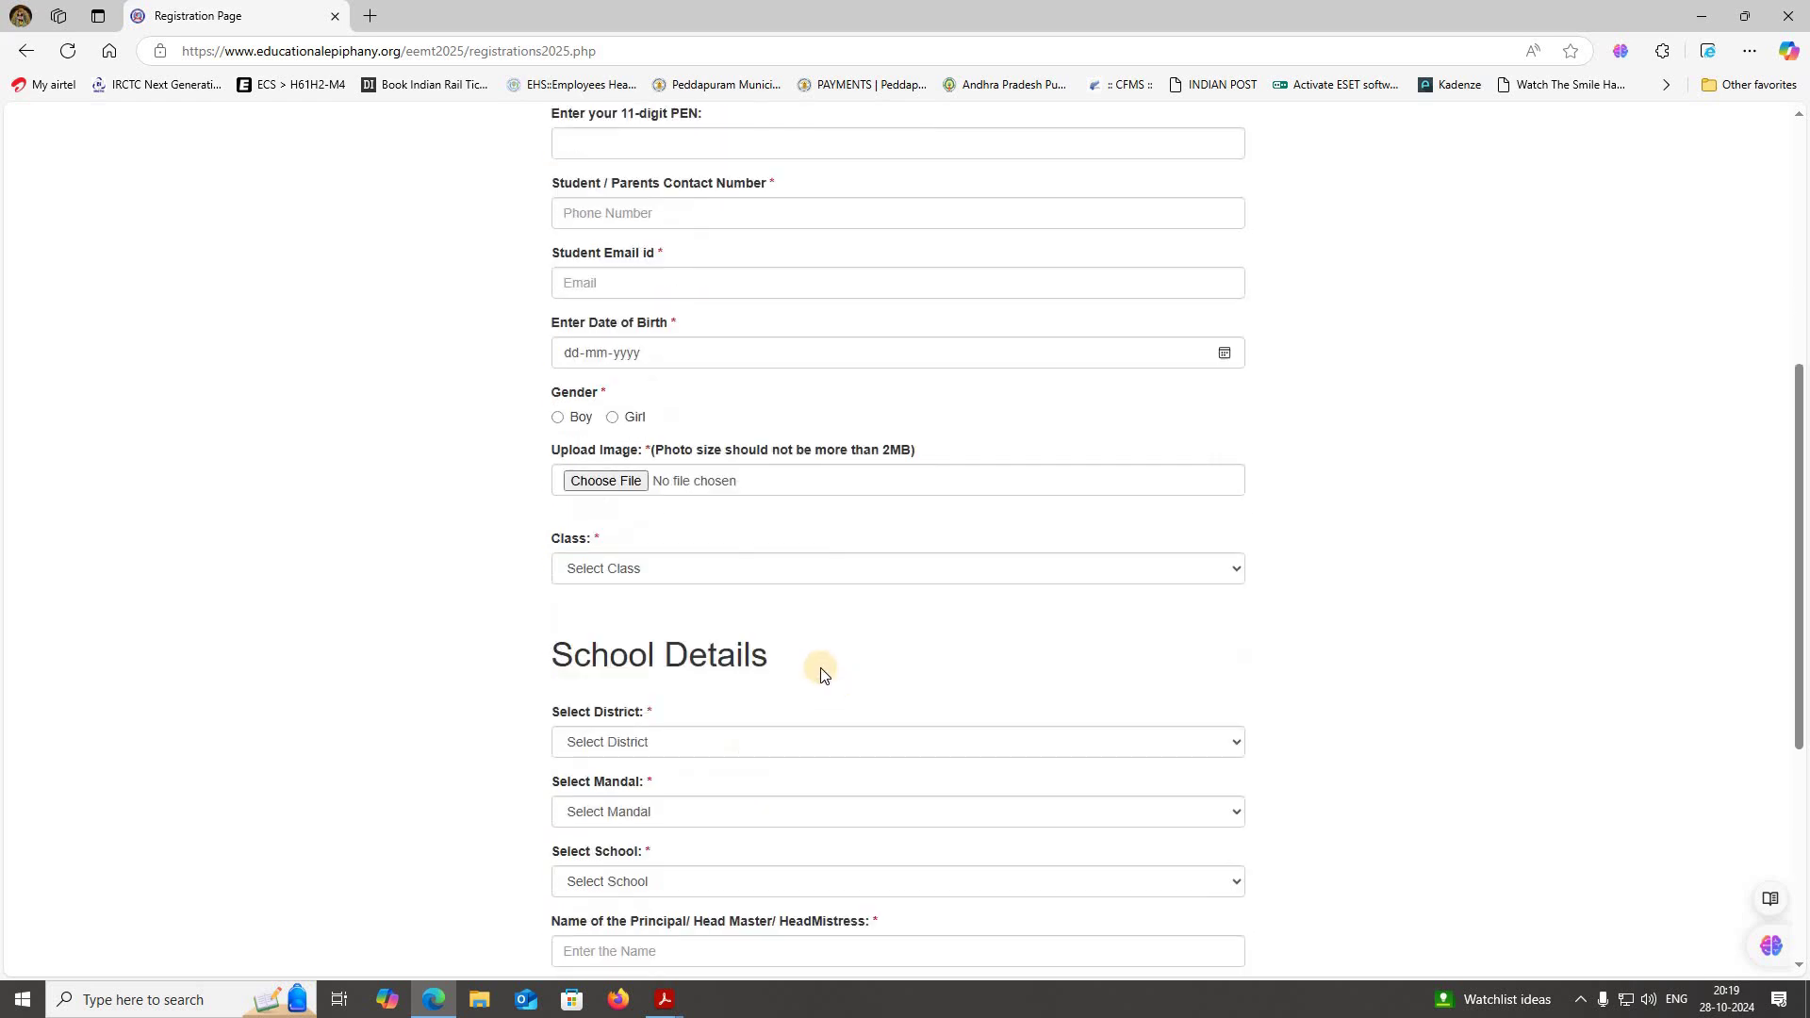
# Choose Class 10 in the Class dropdown, then scroll down and open the District list.
pyautogui.click(701, 560)
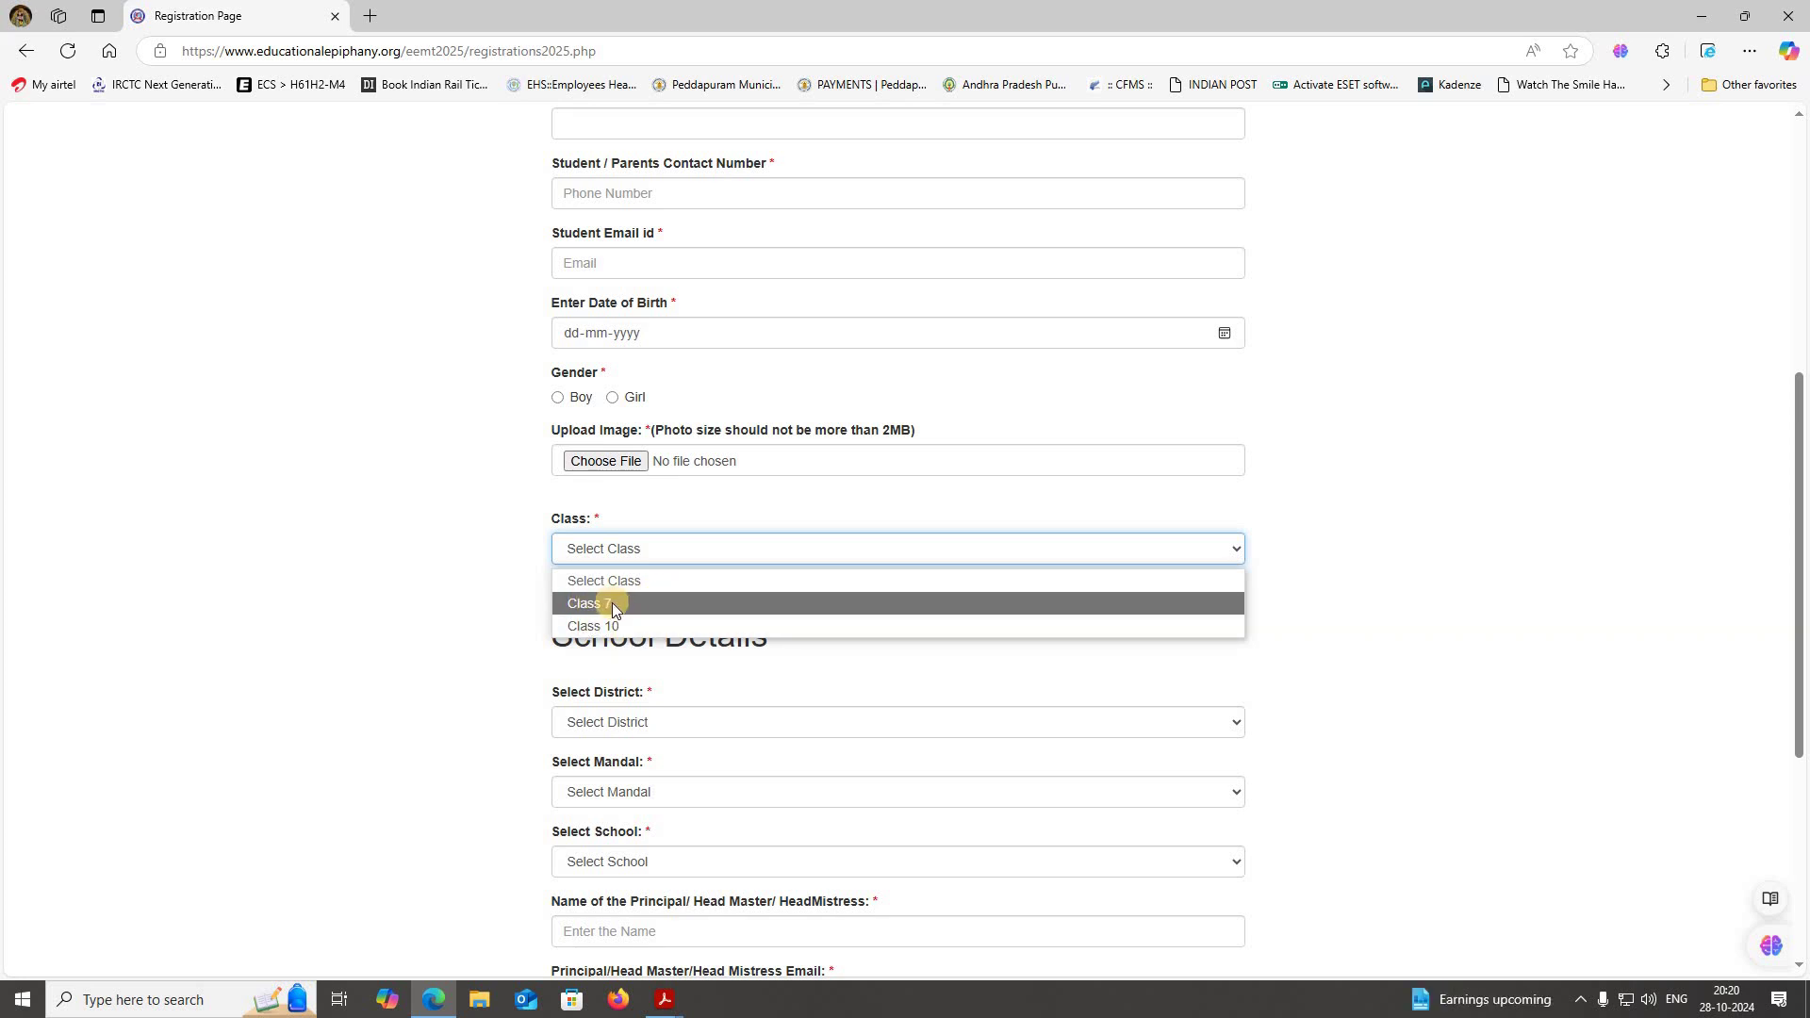
pyautogui.click(621, 627)
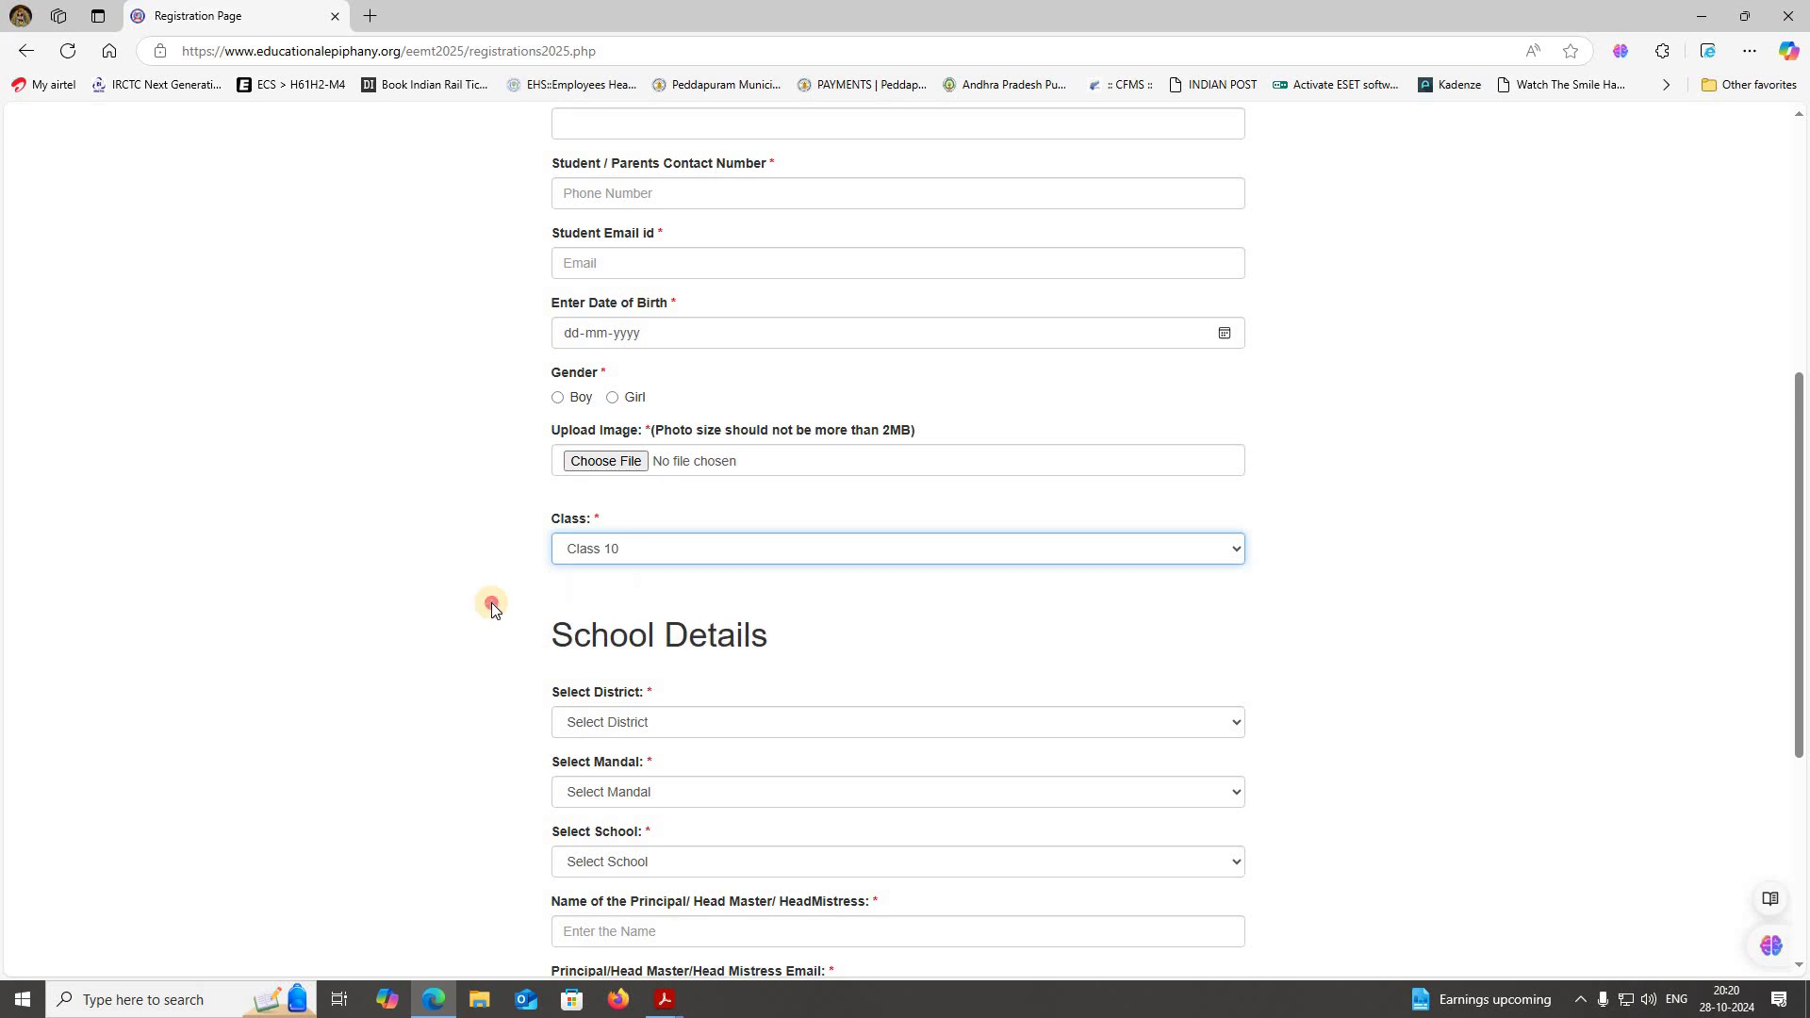
pyautogui.scroll(-2, 491, 604)
pyautogui.scroll(-1, 491, 608)
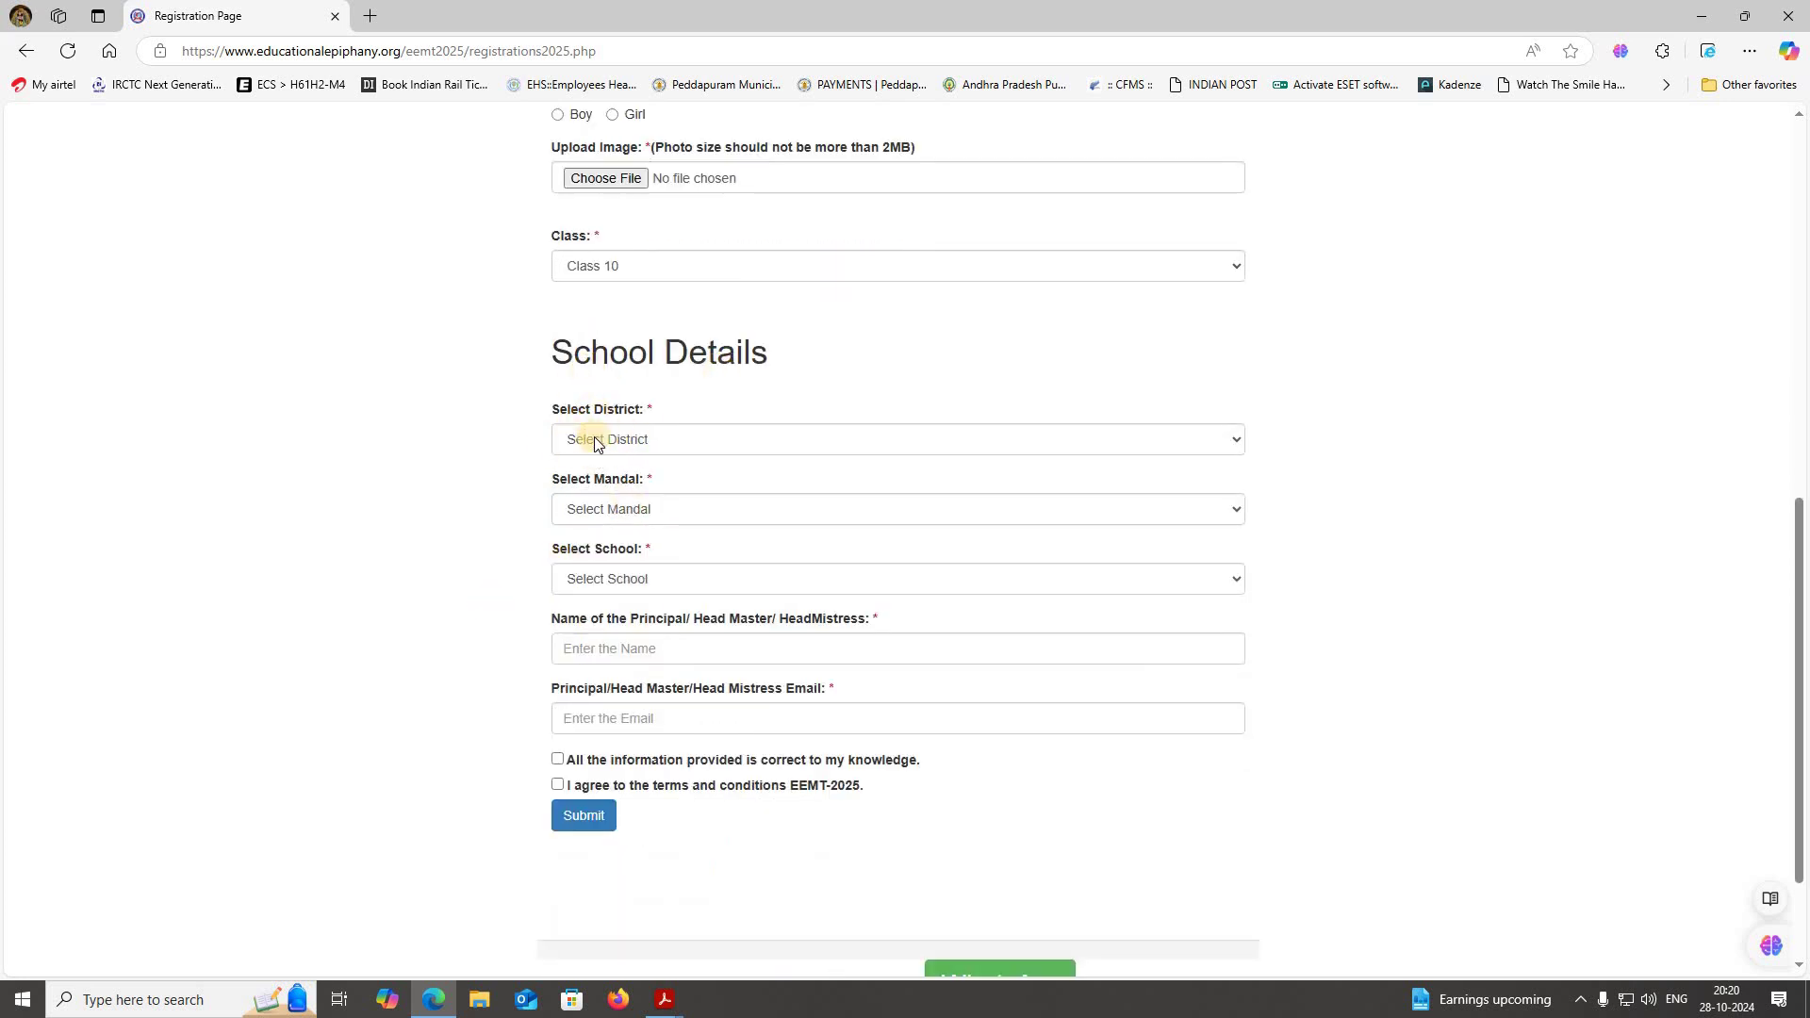
pyautogui.click(643, 439)
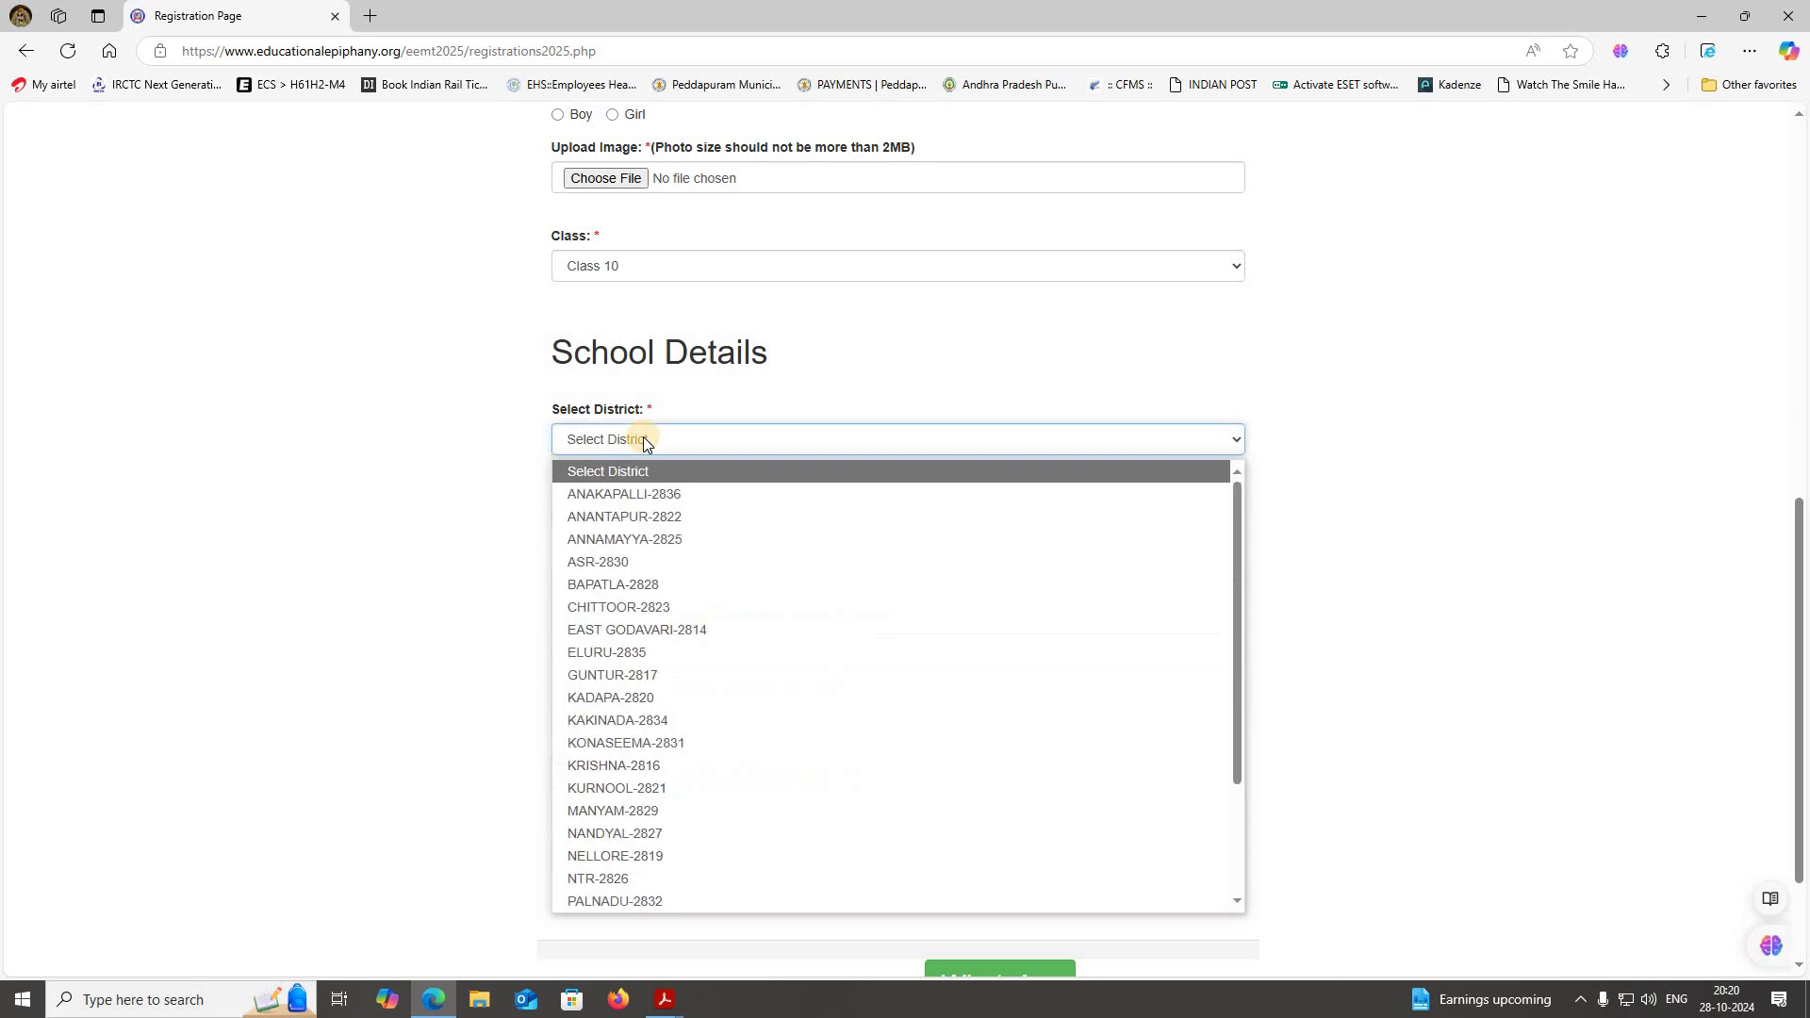
# Choose district ELURU-2835, mandal KAMAVARAPUKOTA-281511 and school ZPHS, EAST EDAVALLI in the dropdowns.
pyautogui.click(620, 653)
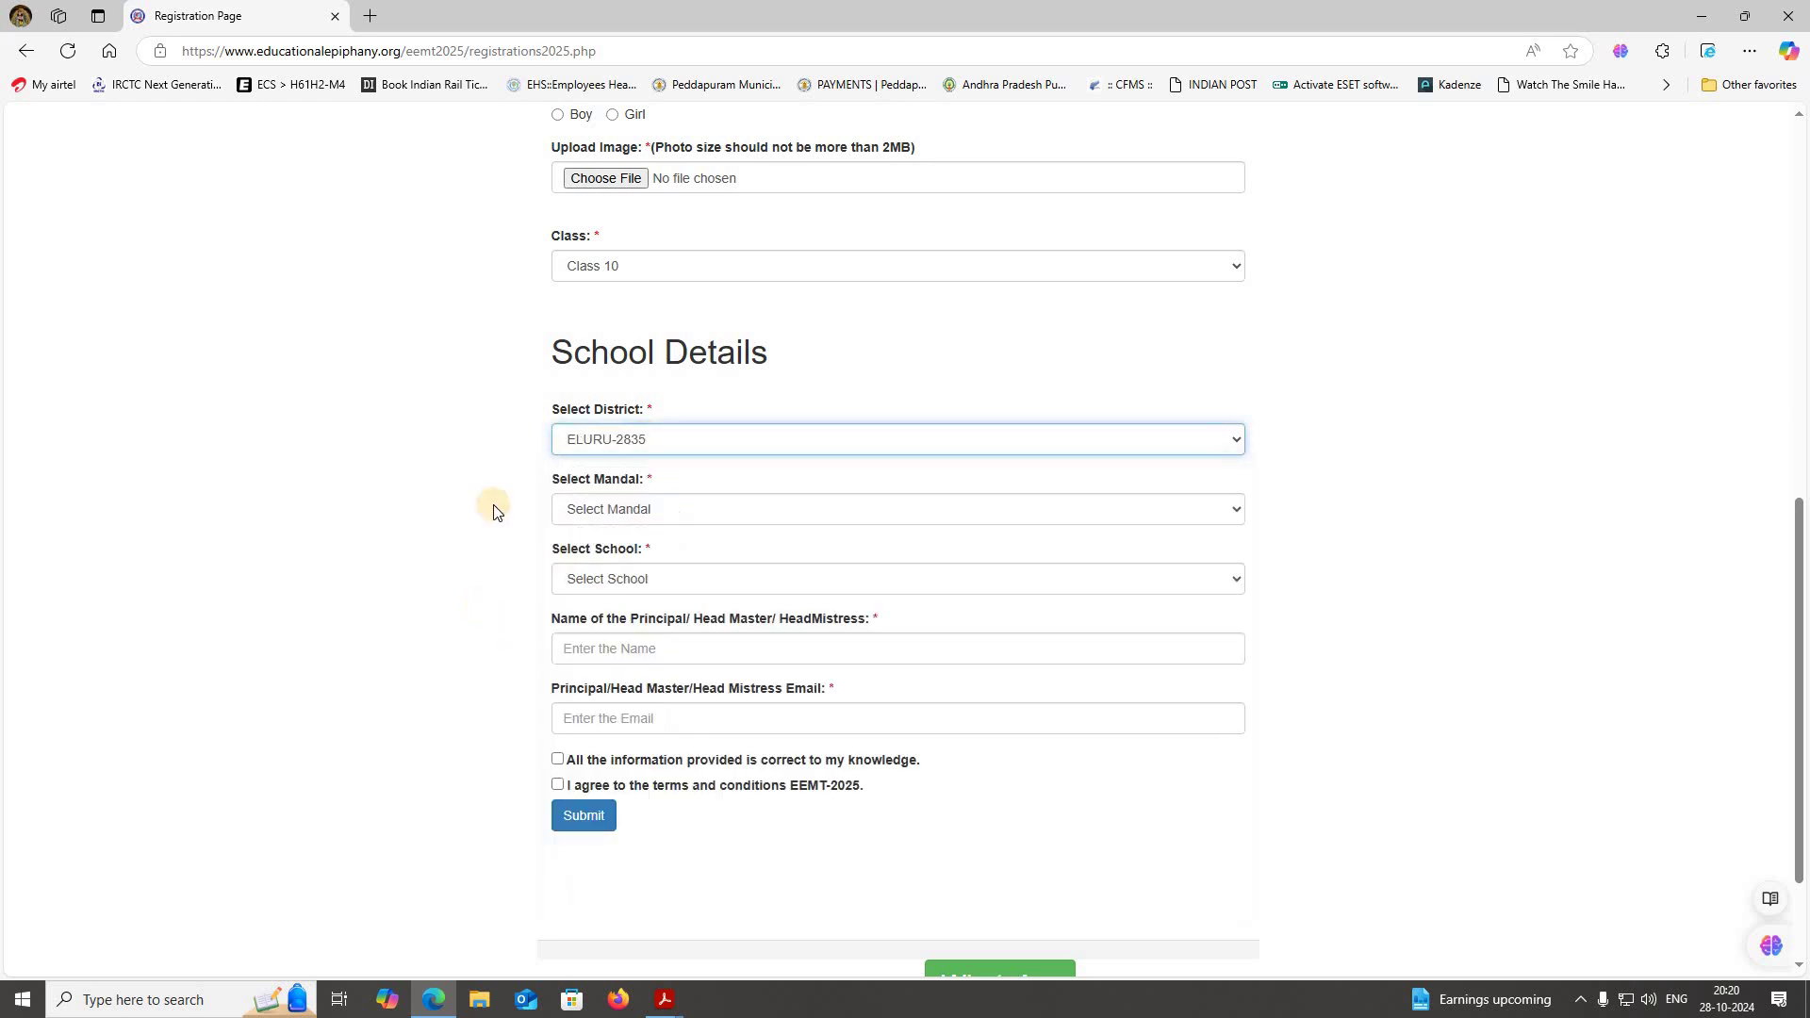
pyautogui.click(608, 511)
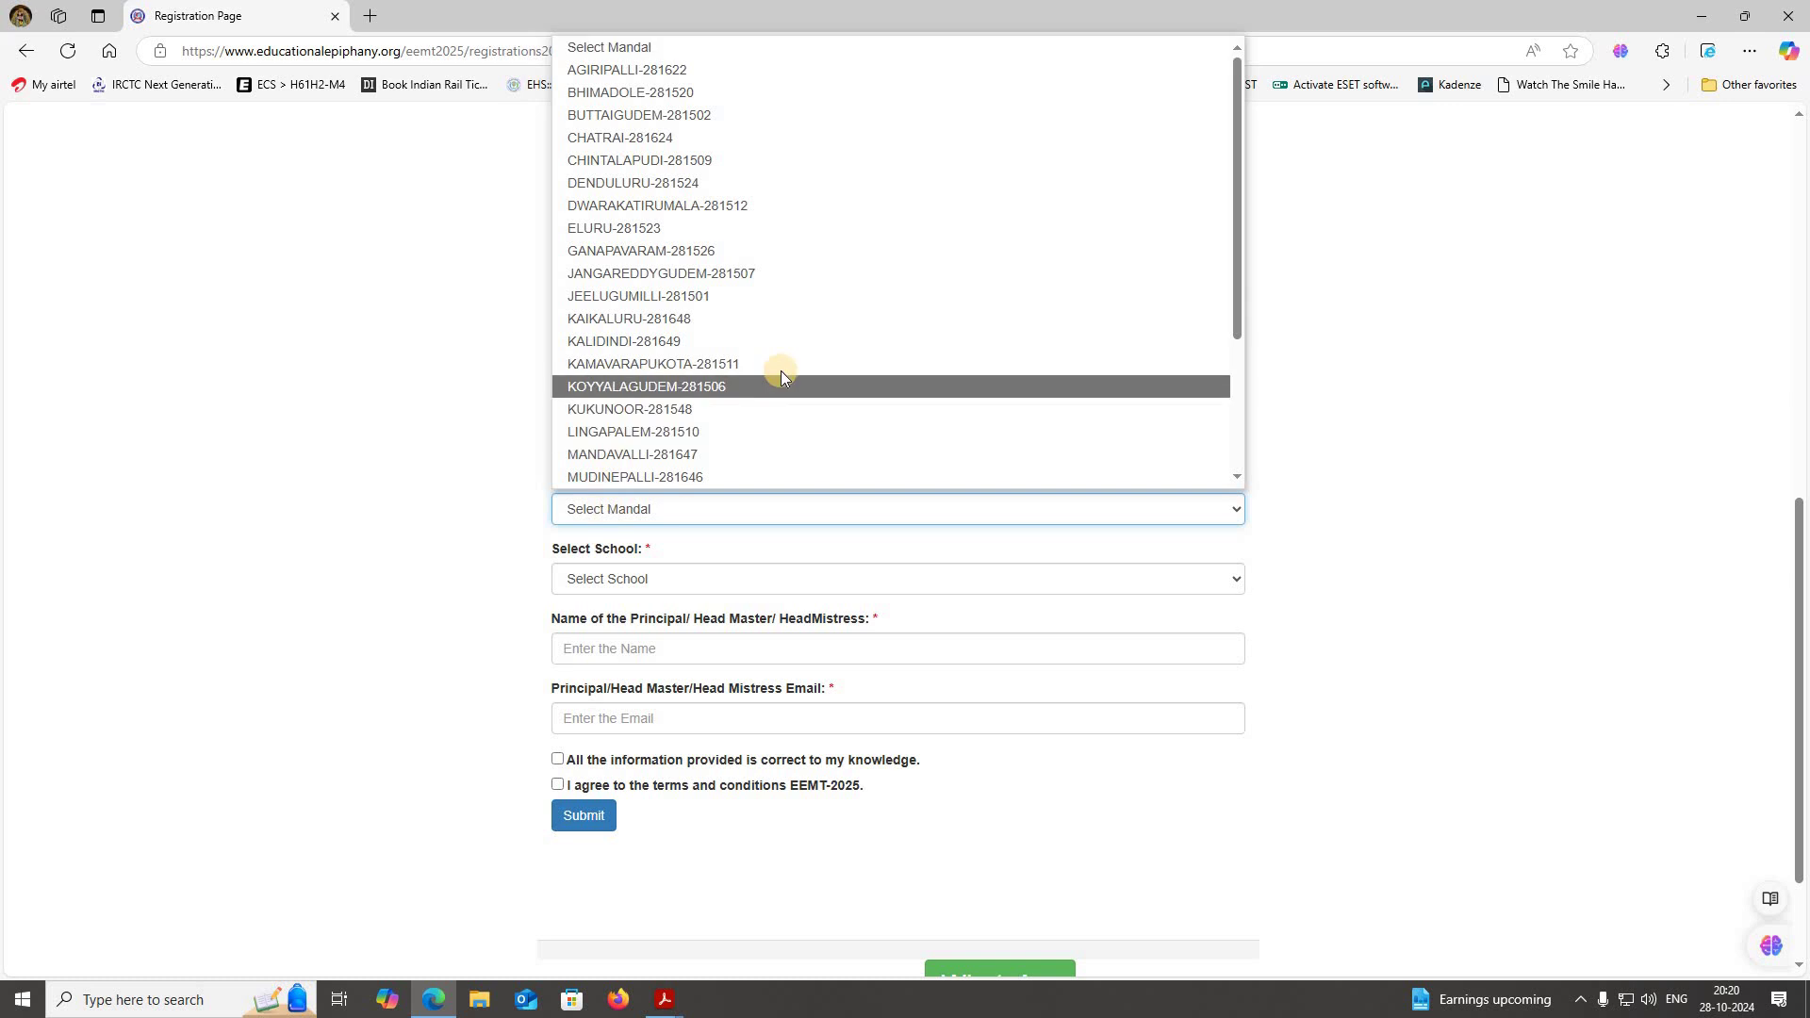
pyautogui.click(716, 363)
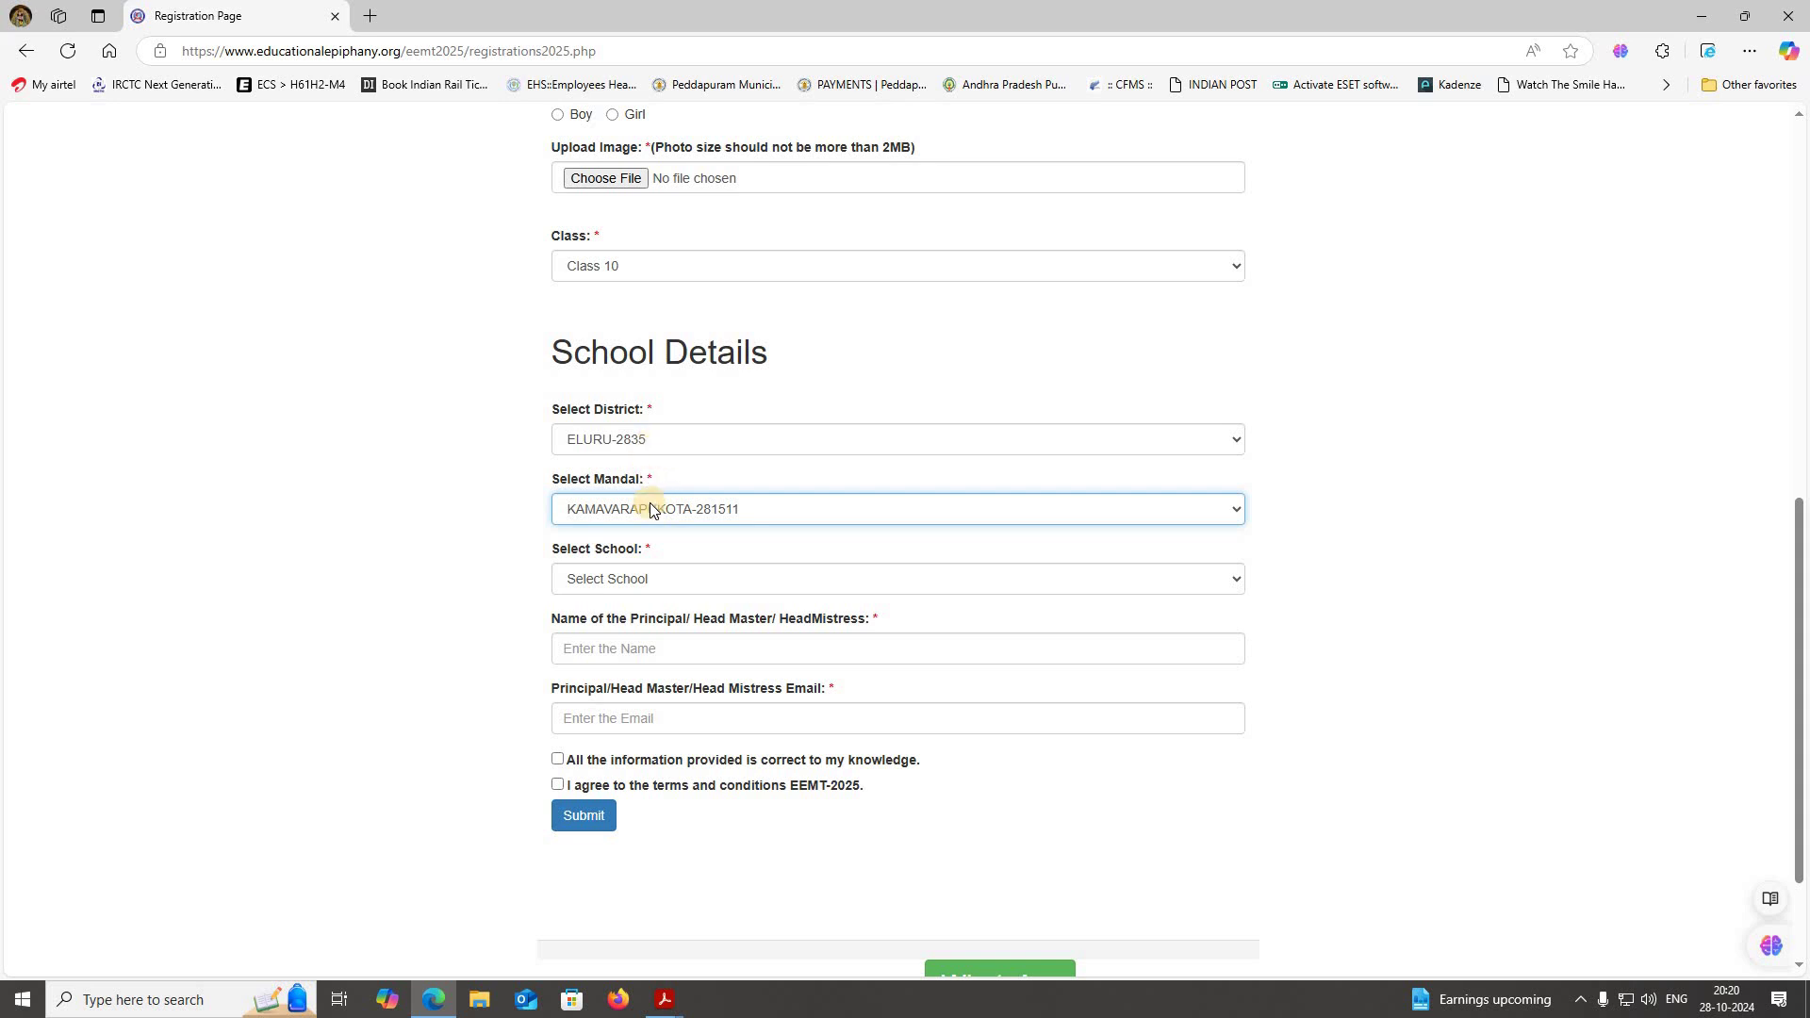
pyautogui.click(635, 583)
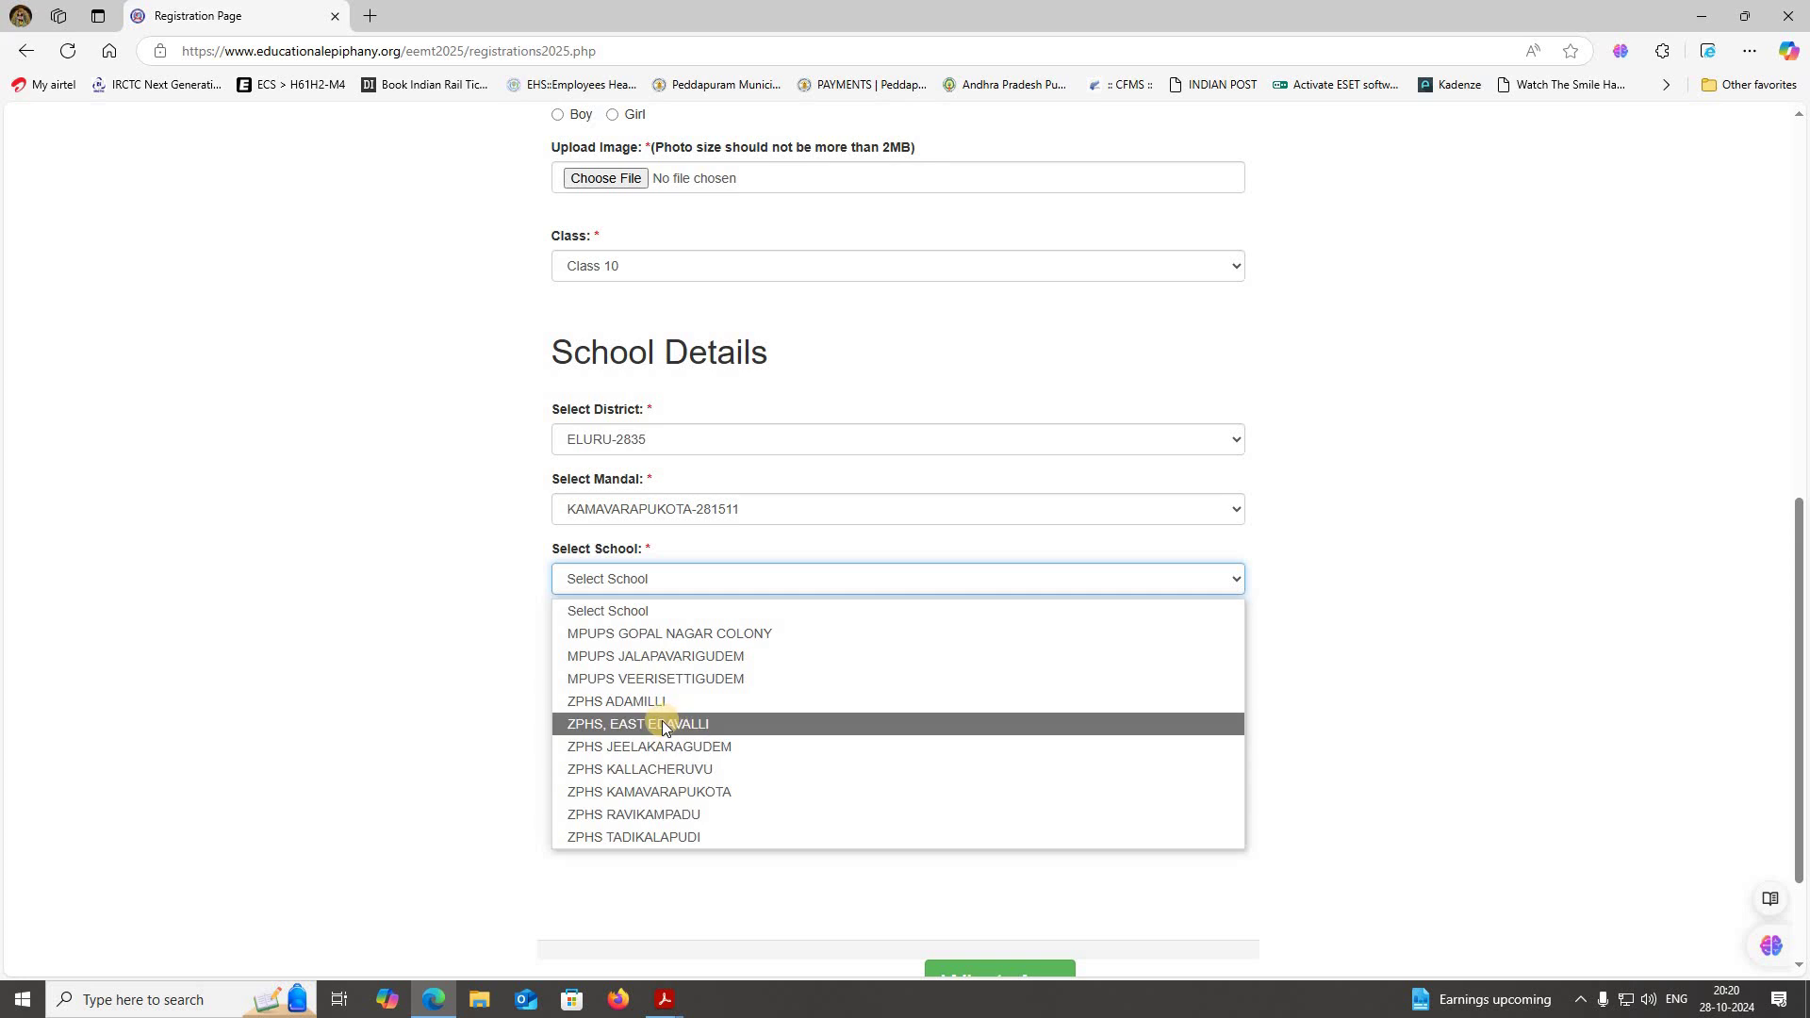
pyautogui.click(641, 724)
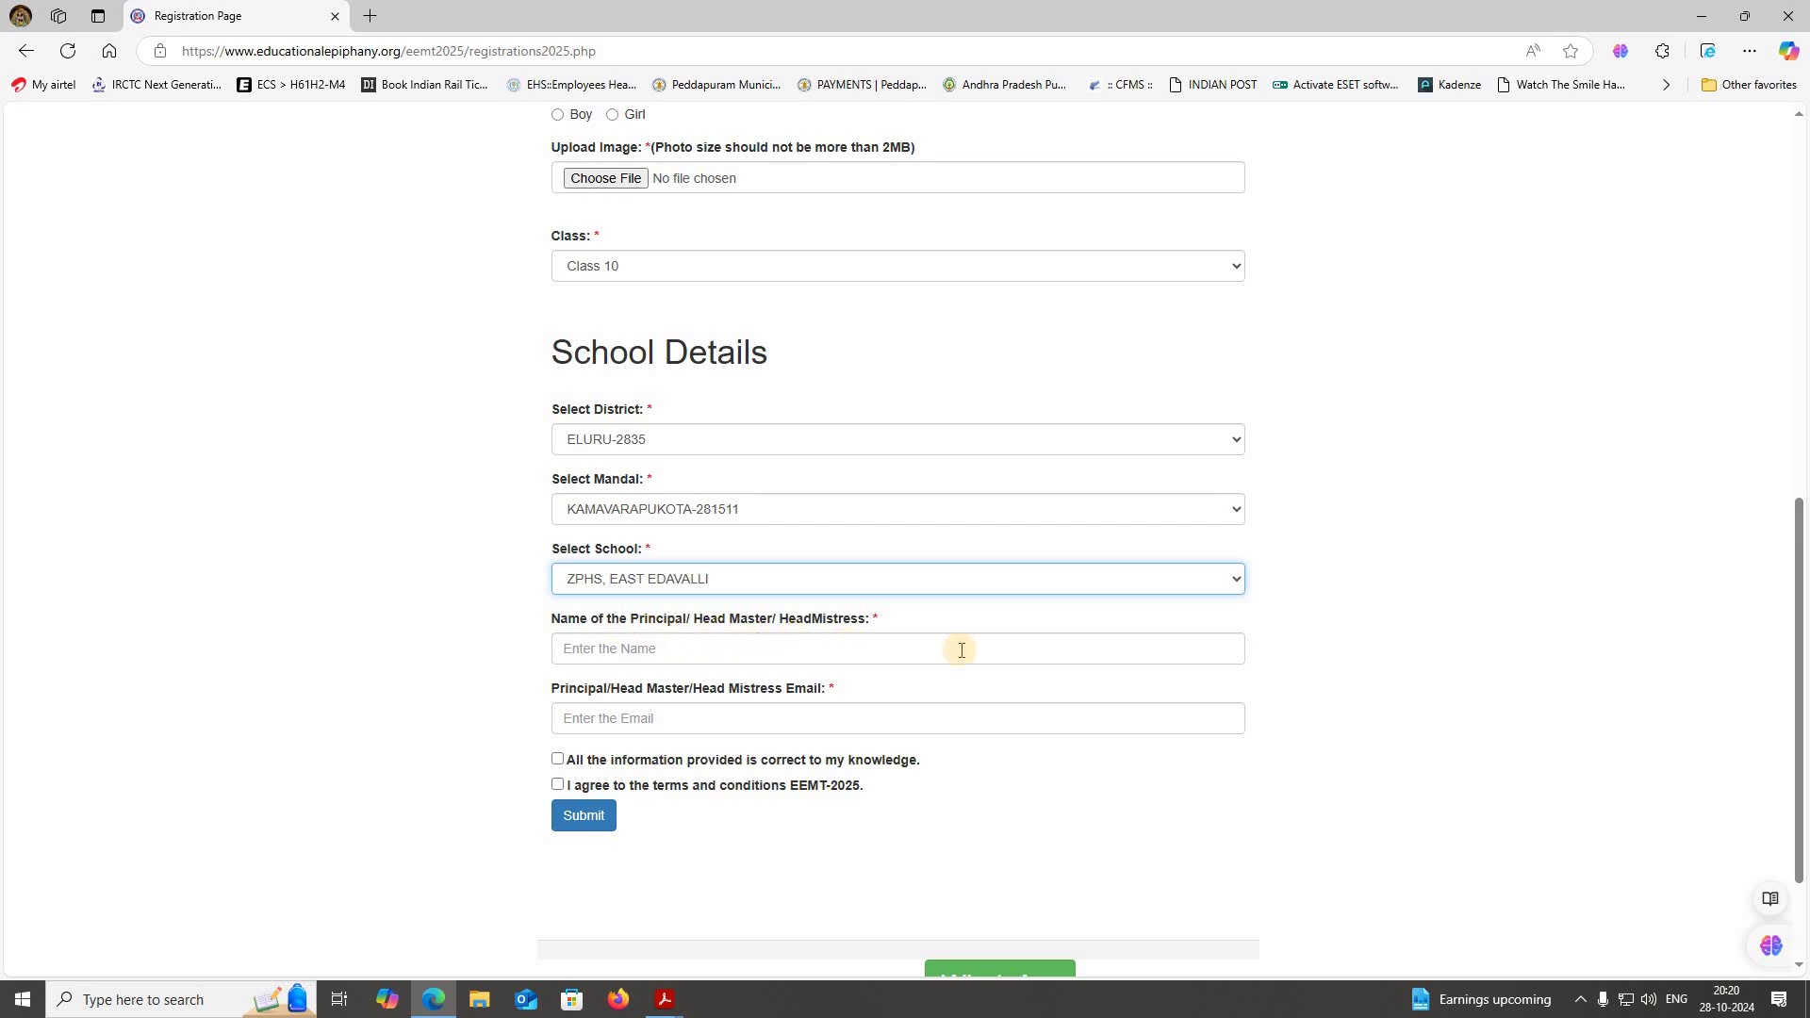
# Tick both declaration checkboxes confirming the information provided is correct.
pyautogui.click(575, 649)
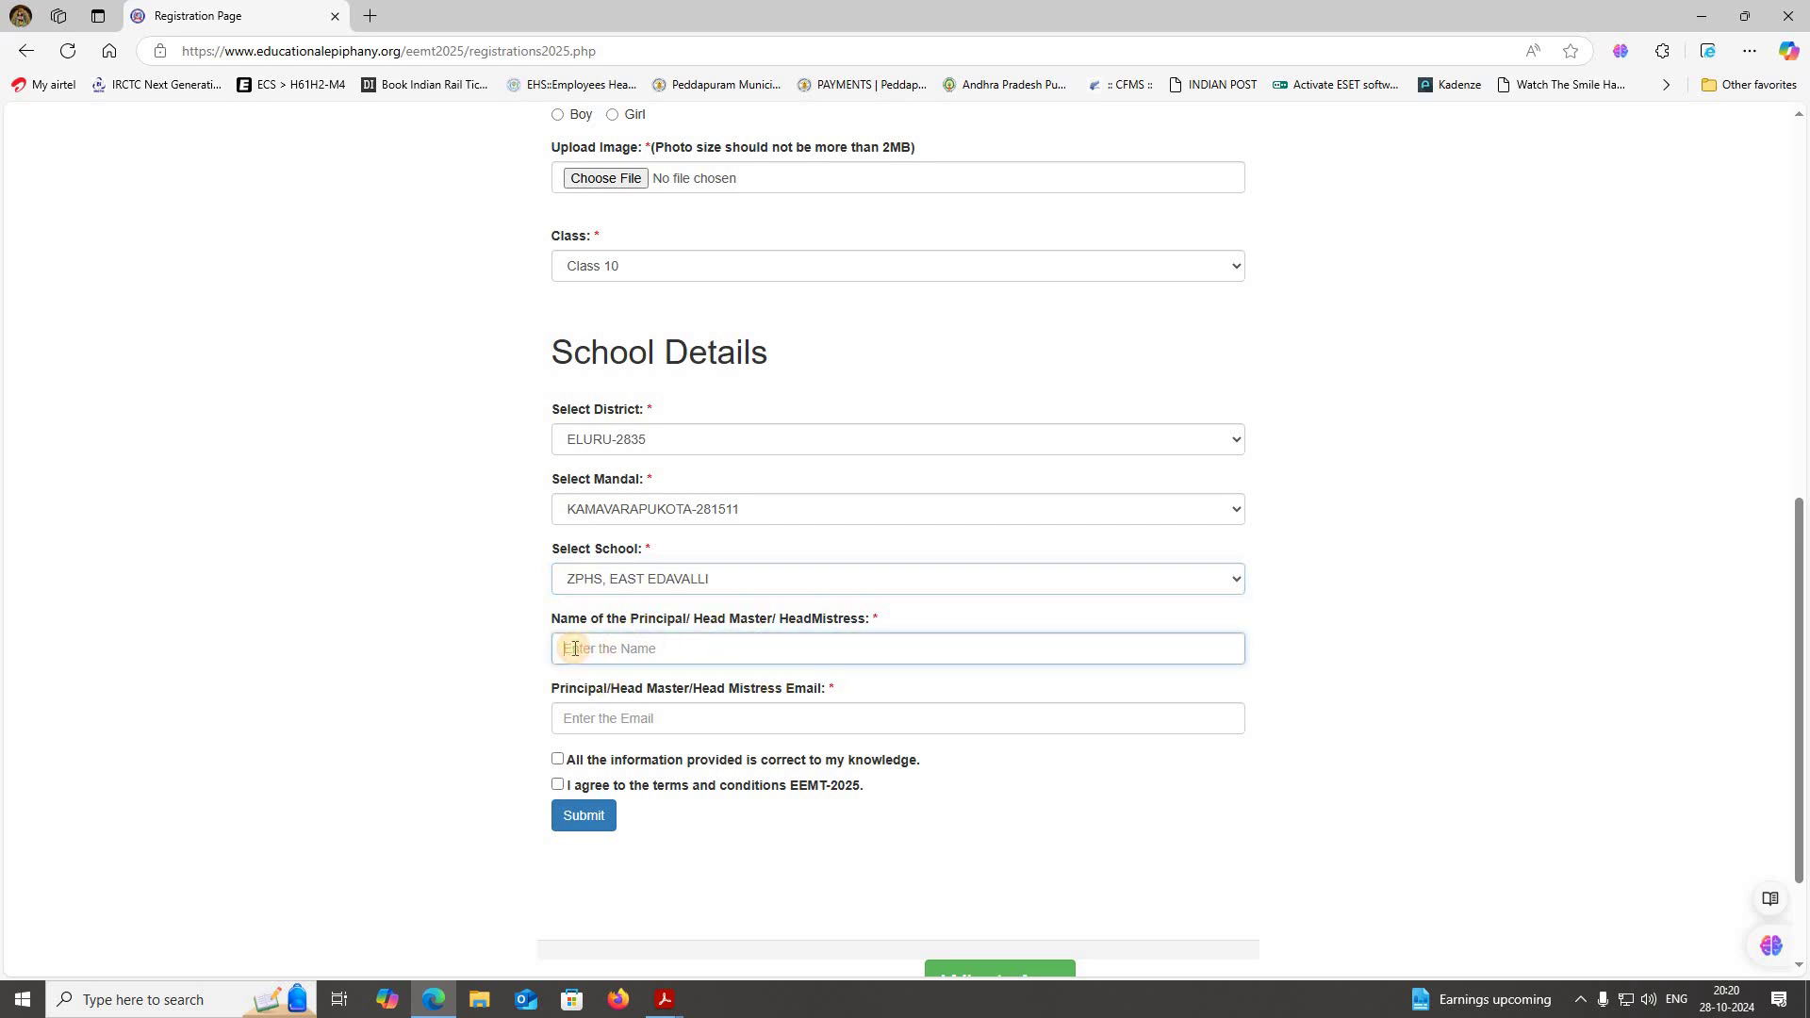
pyautogui.click(451, 622)
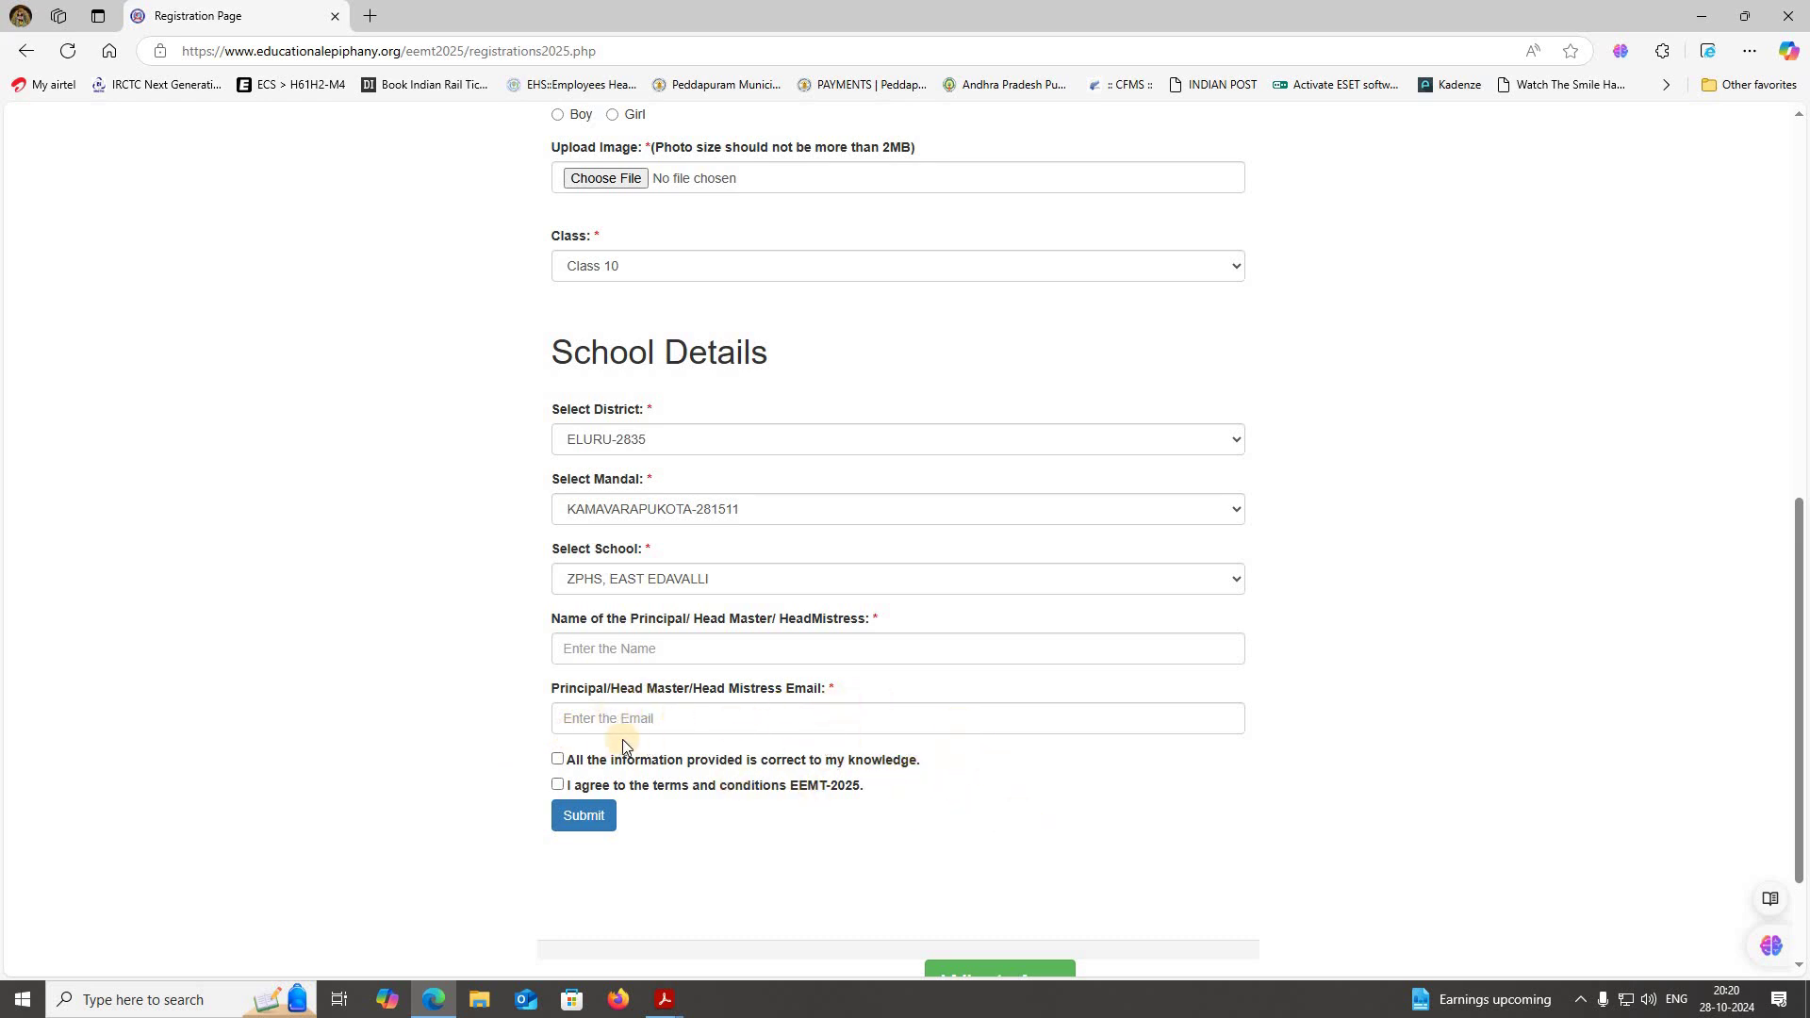
pyautogui.click(557, 759)
# Scroll to the top of the registration form and go back to the Educational Epiphany home page.
pyautogui.scroll(-1, 1113, 773)
pyautogui.scroll(1, 1140, 845)
pyautogui.scroll(3, 1140, 847)
pyautogui.scroll(3, 1140, 847)
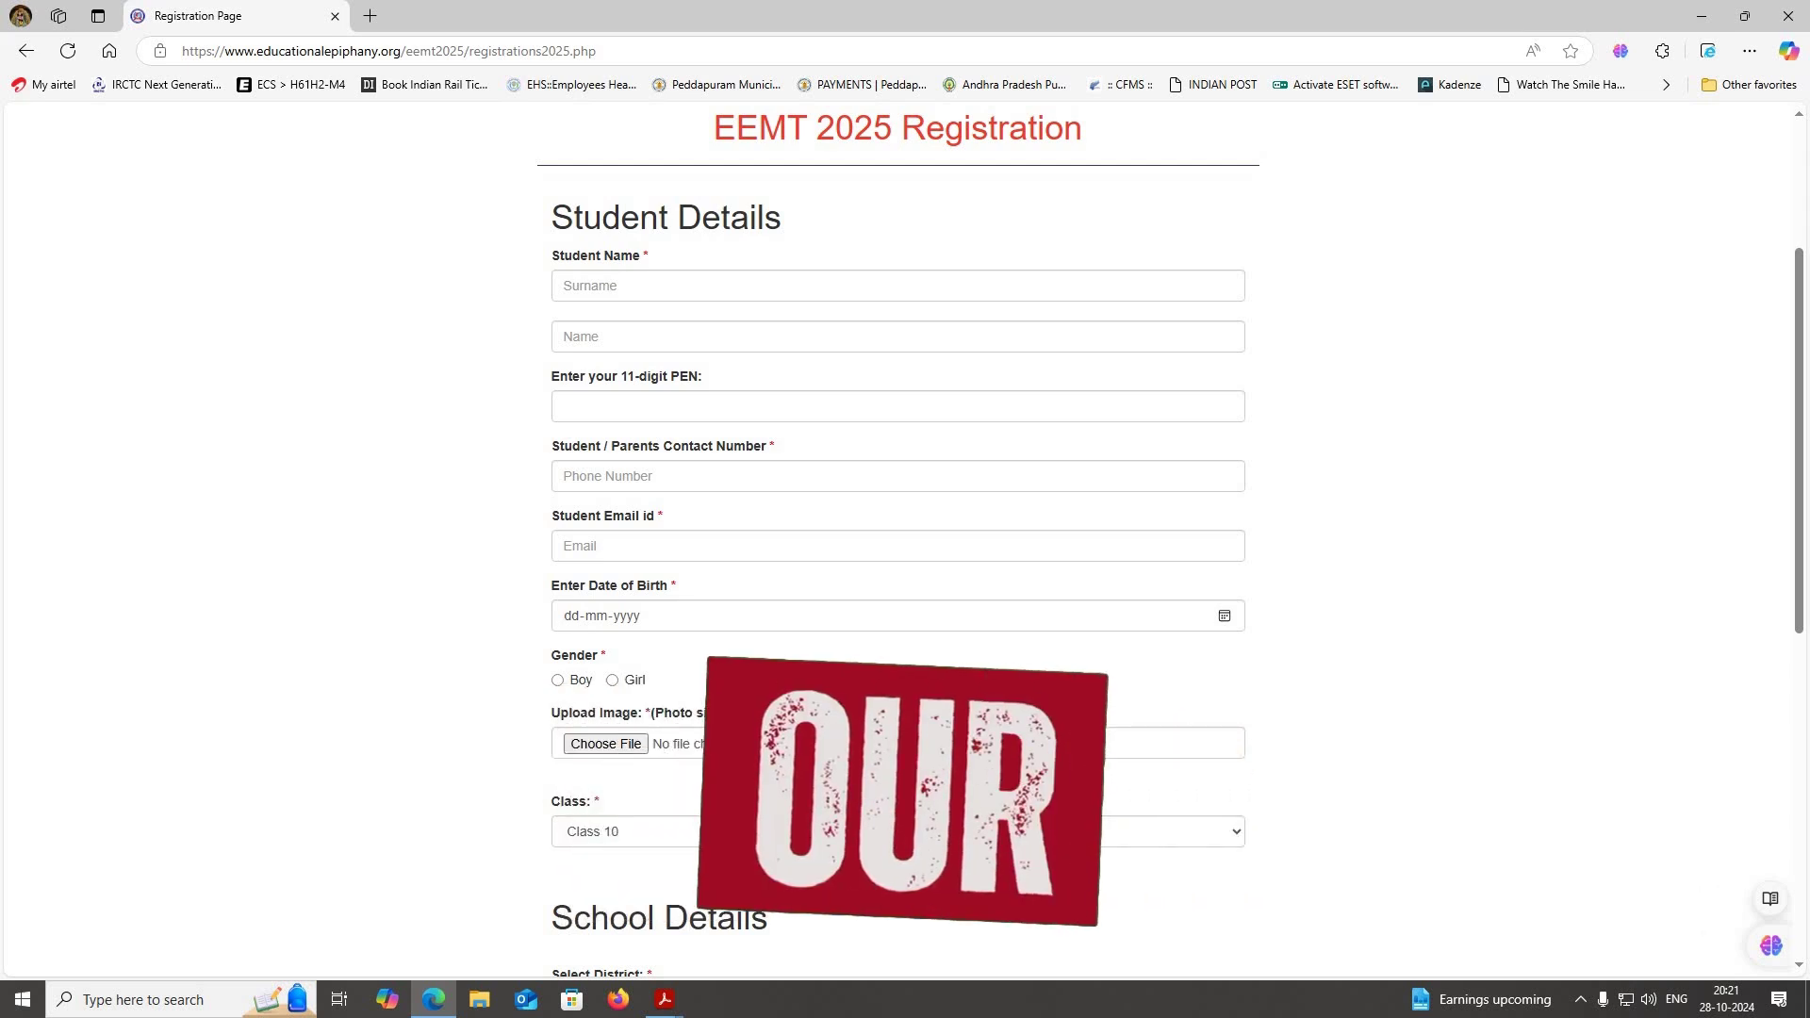
pyautogui.scroll(3, 1283, 789)
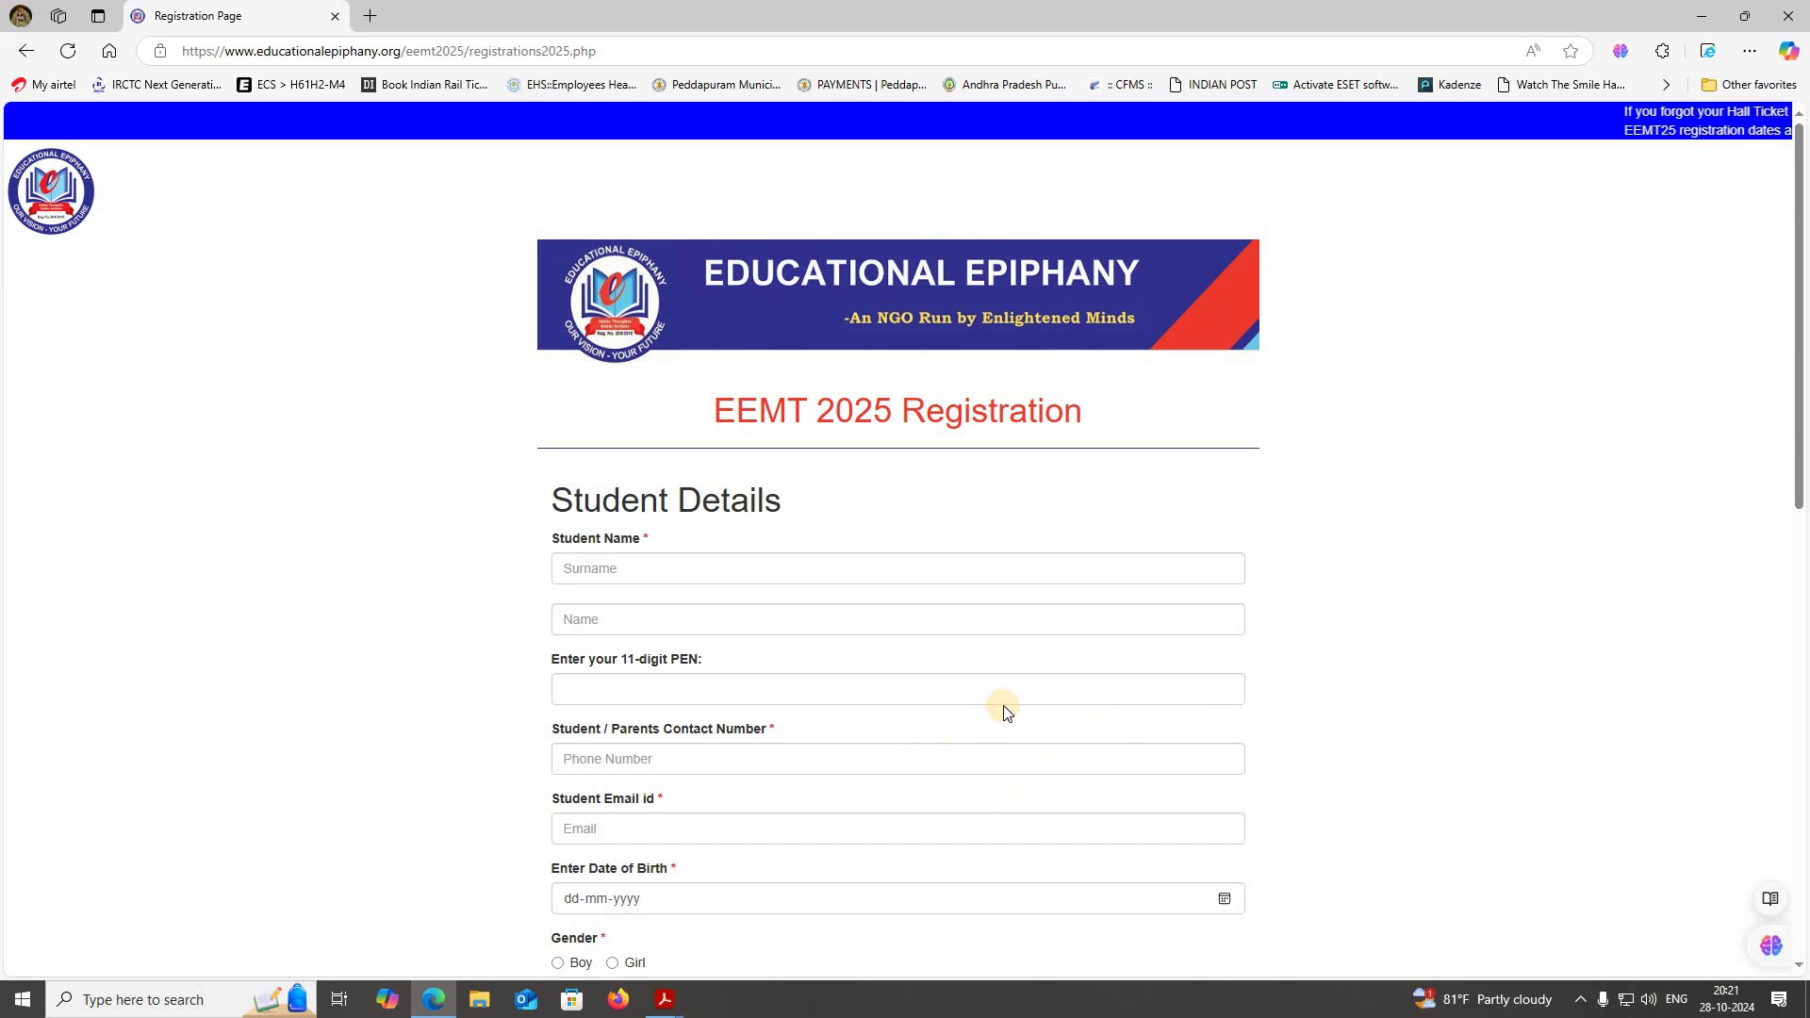
pyautogui.click(26, 52)
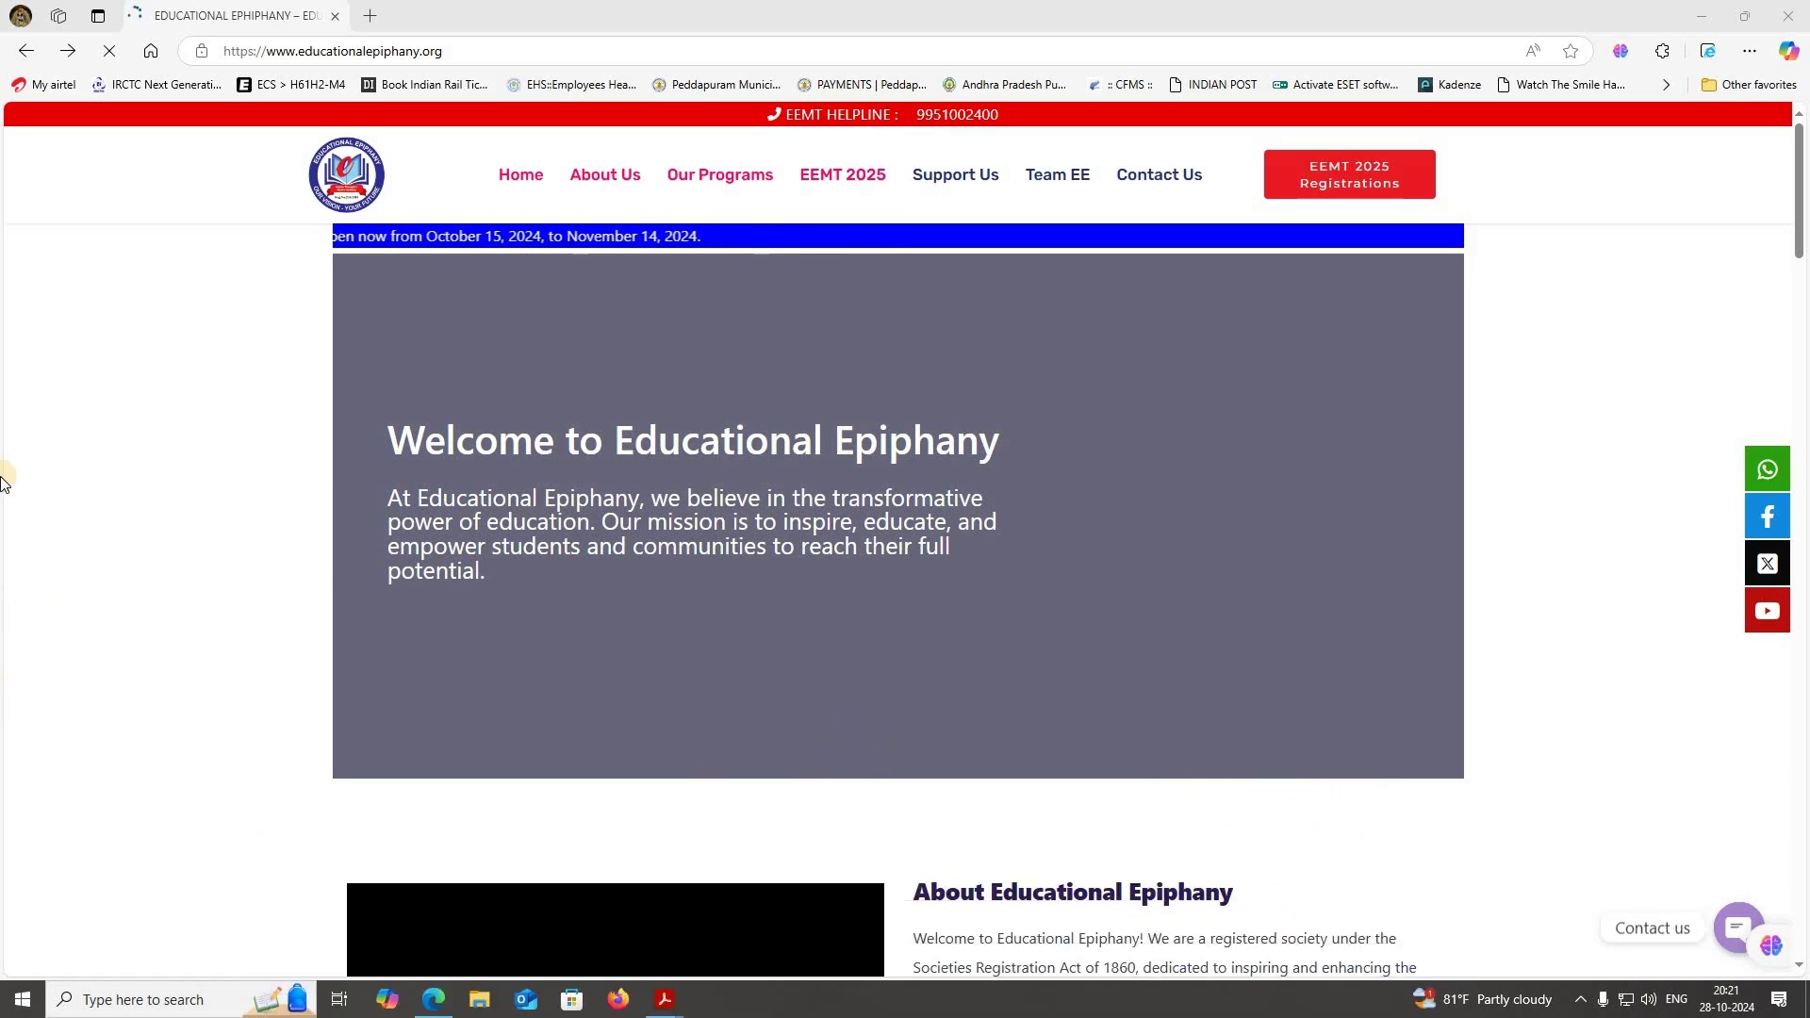
# Switch to the EEMT 2025 PDF, read the page 7 schedule onto page 8, then minimize it.
pyautogui.hotkey('alt', 'Tab')
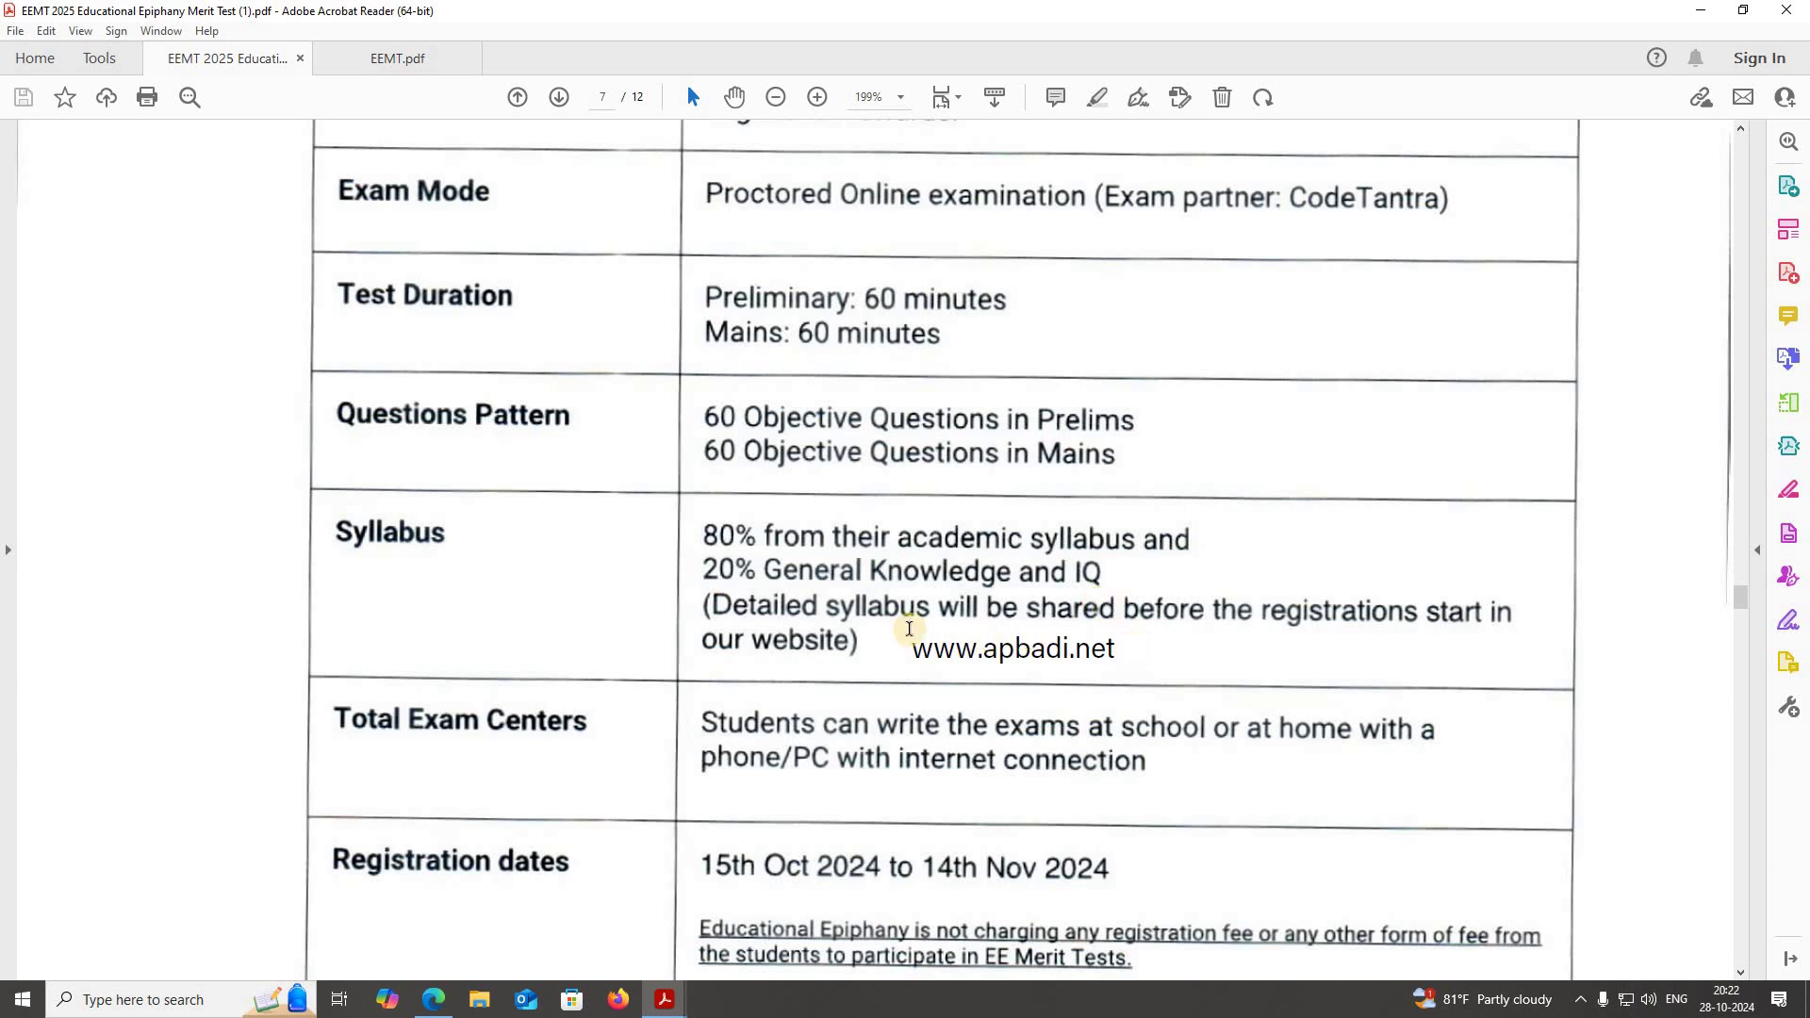
pyautogui.scroll(-3, 796, 702)
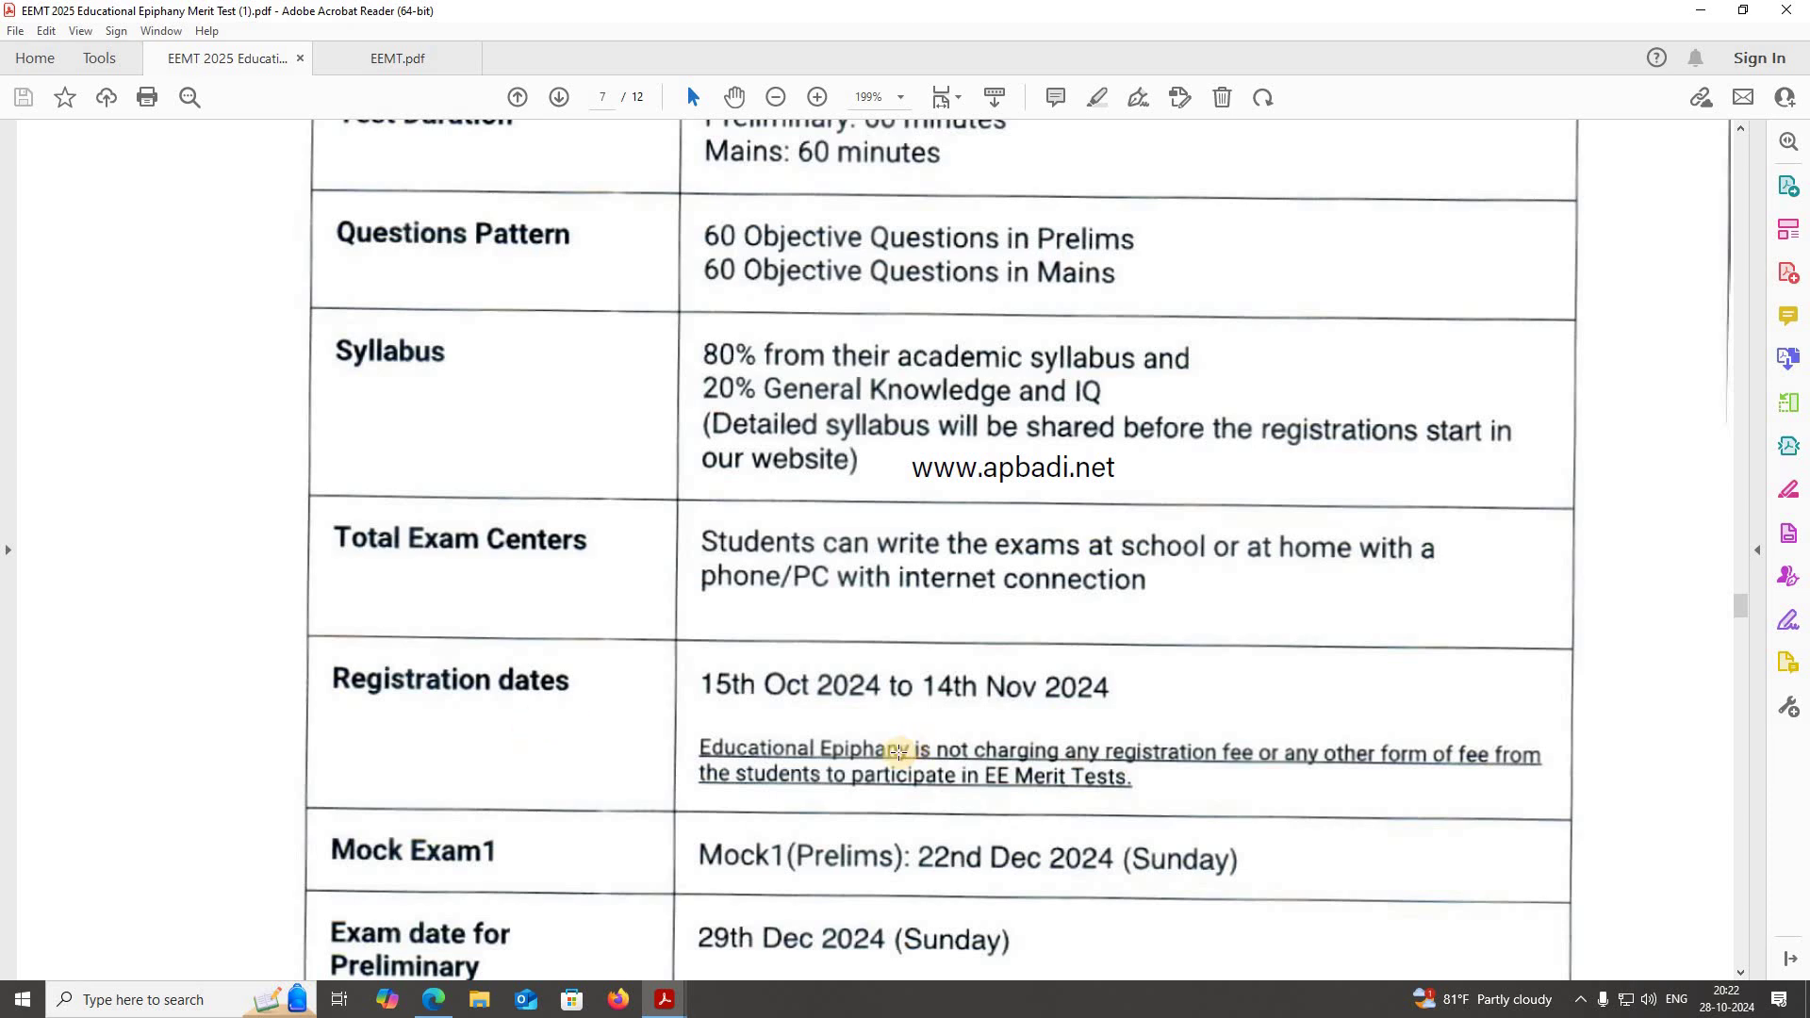
pyautogui.scroll(-1, 887, 759)
pyautogui.scroll(-2, 558, 776)
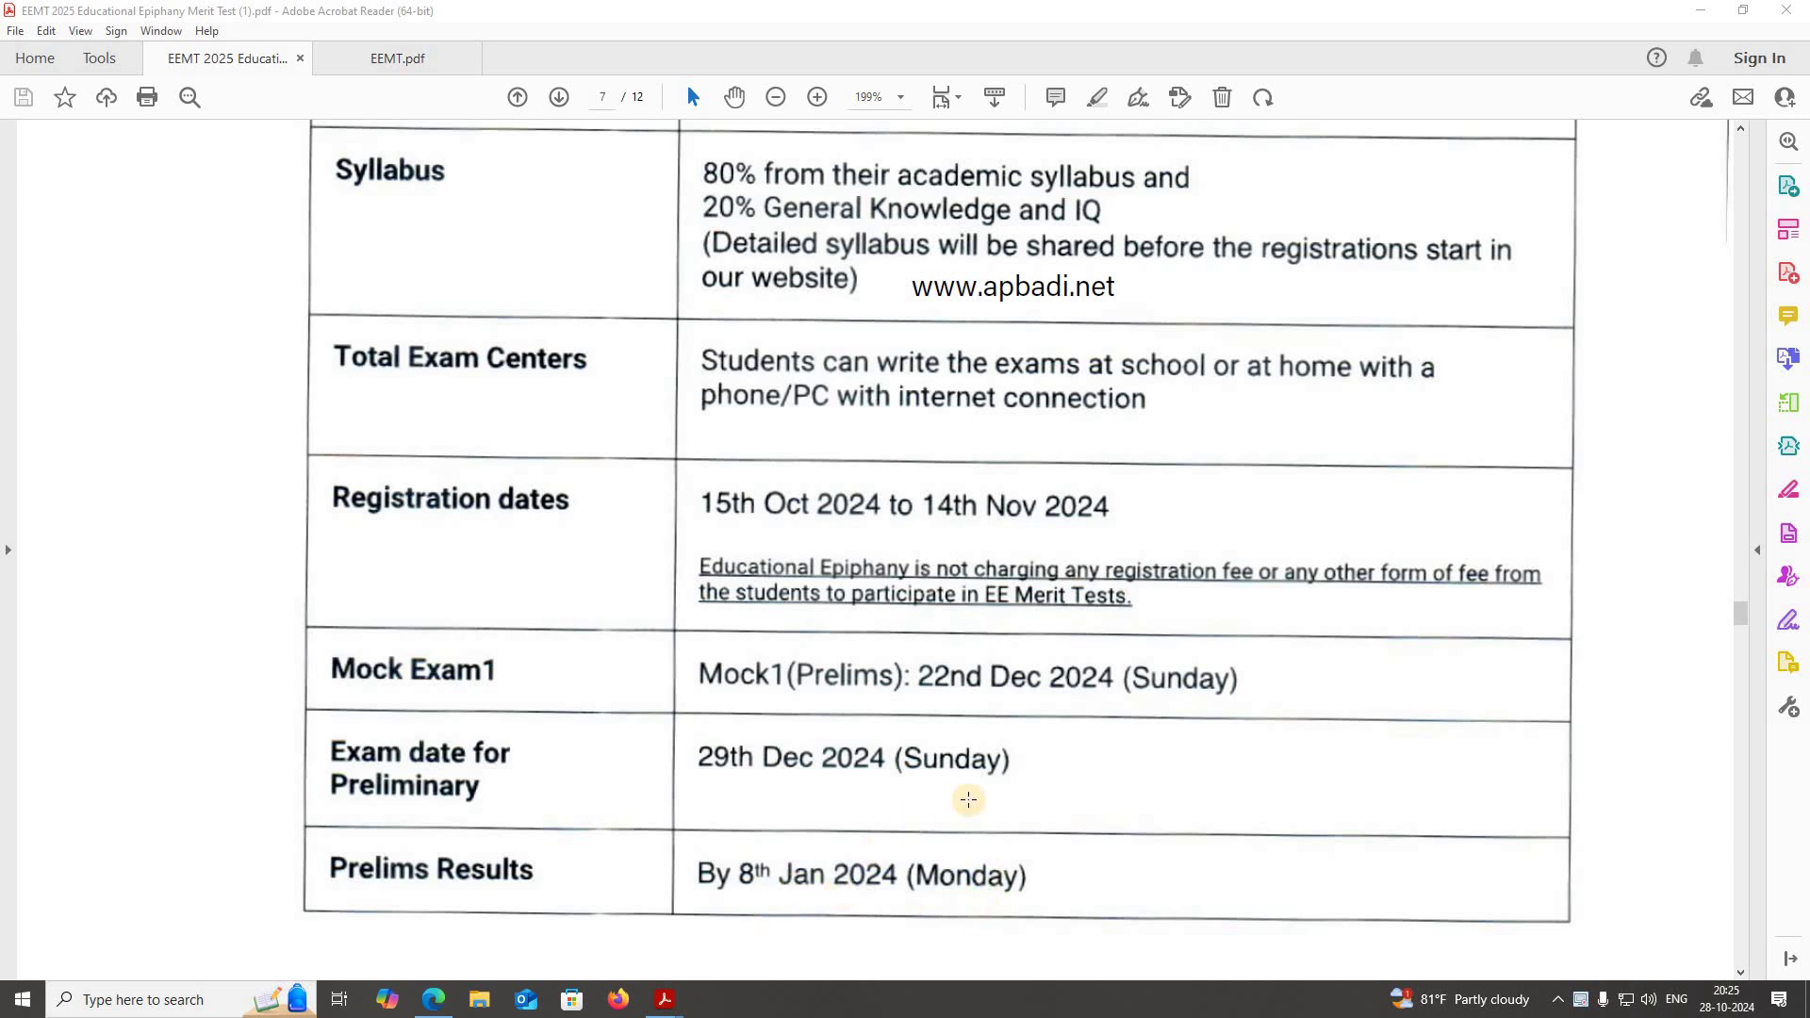
pyautogui.scroll(-2, 968, 799)
pyautogui.scroll(-5, 969, 799)
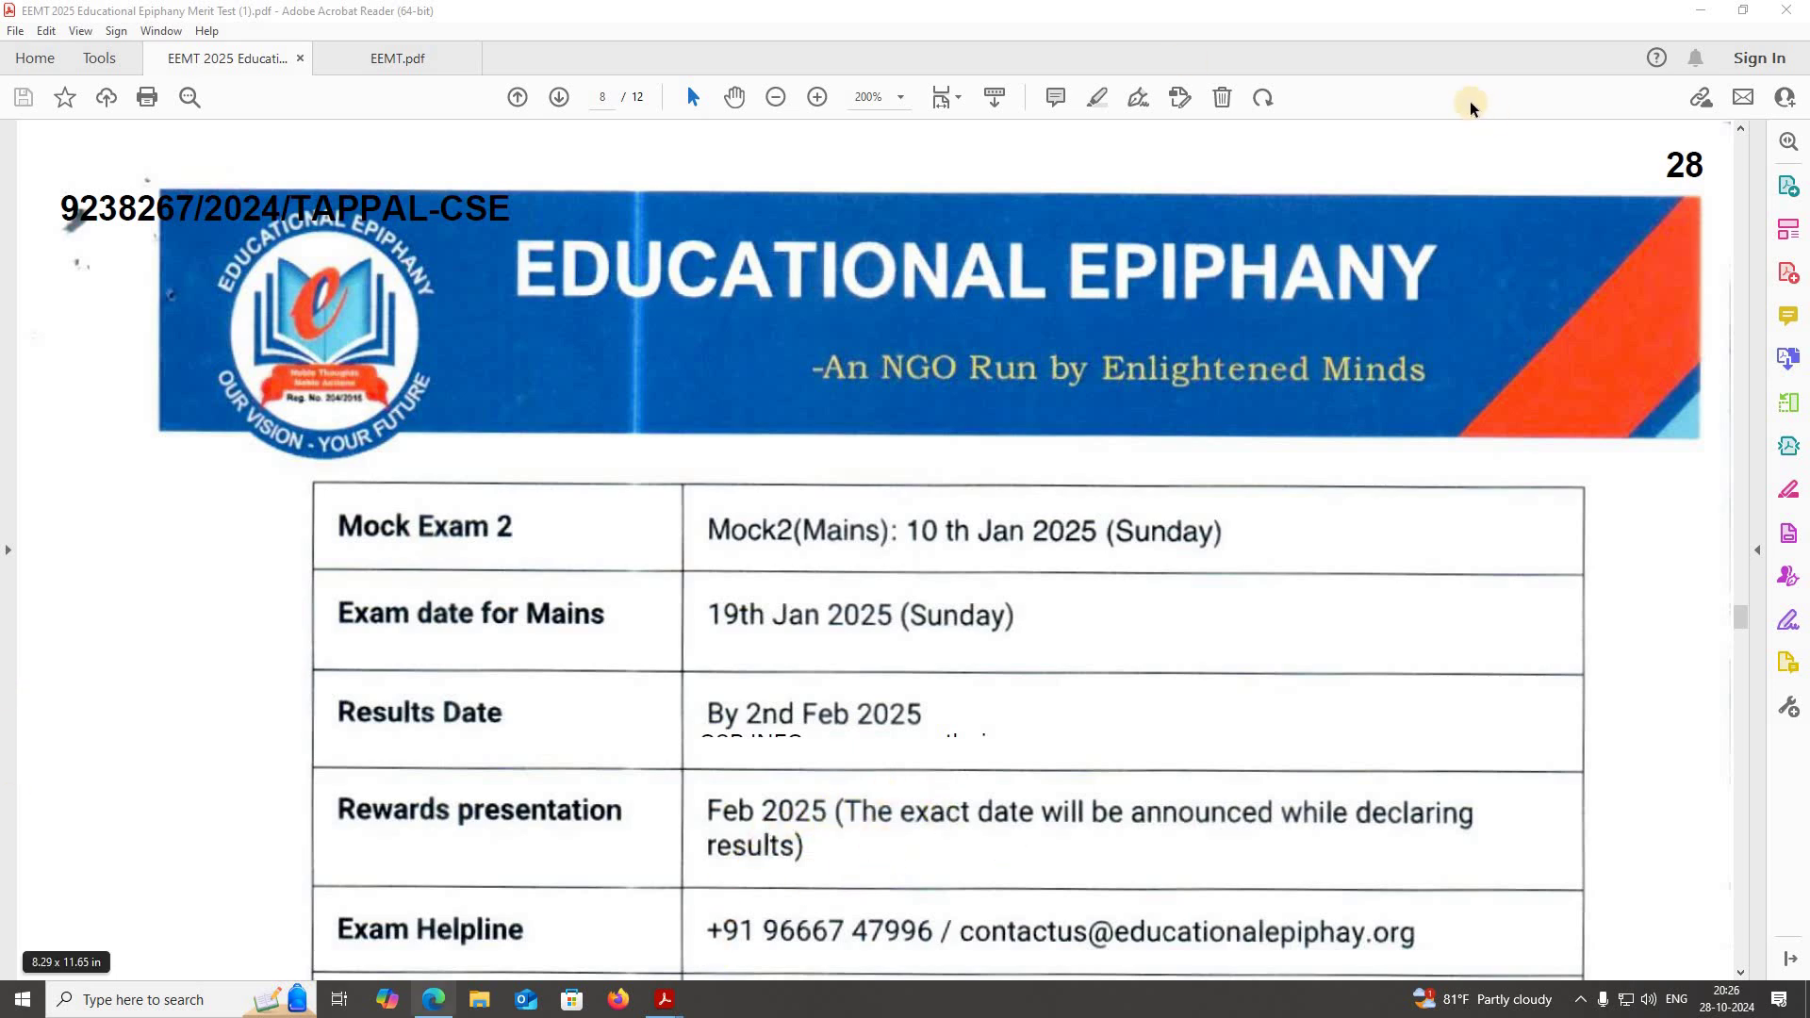
pyautogui.click(1697, 13)
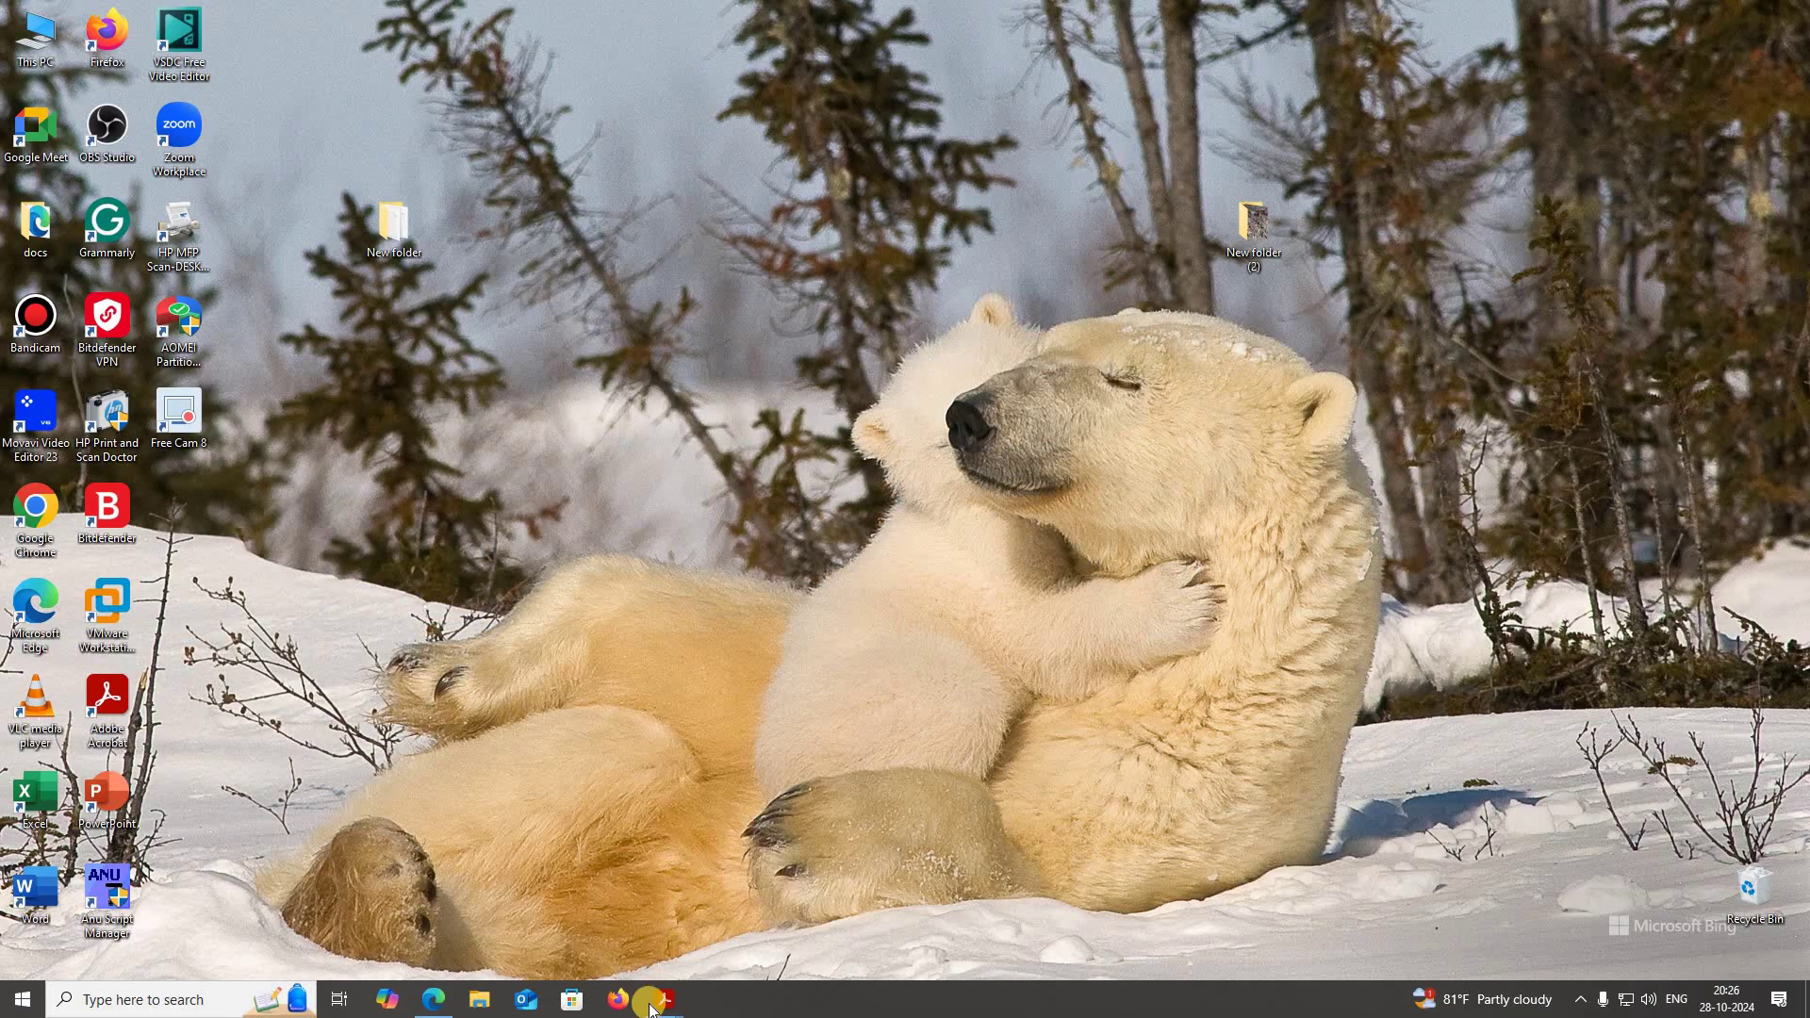
# Restore Microsoft Edge from the taskbar to show the Educational Epiphany site.
pyautogui.click(437, 1005)
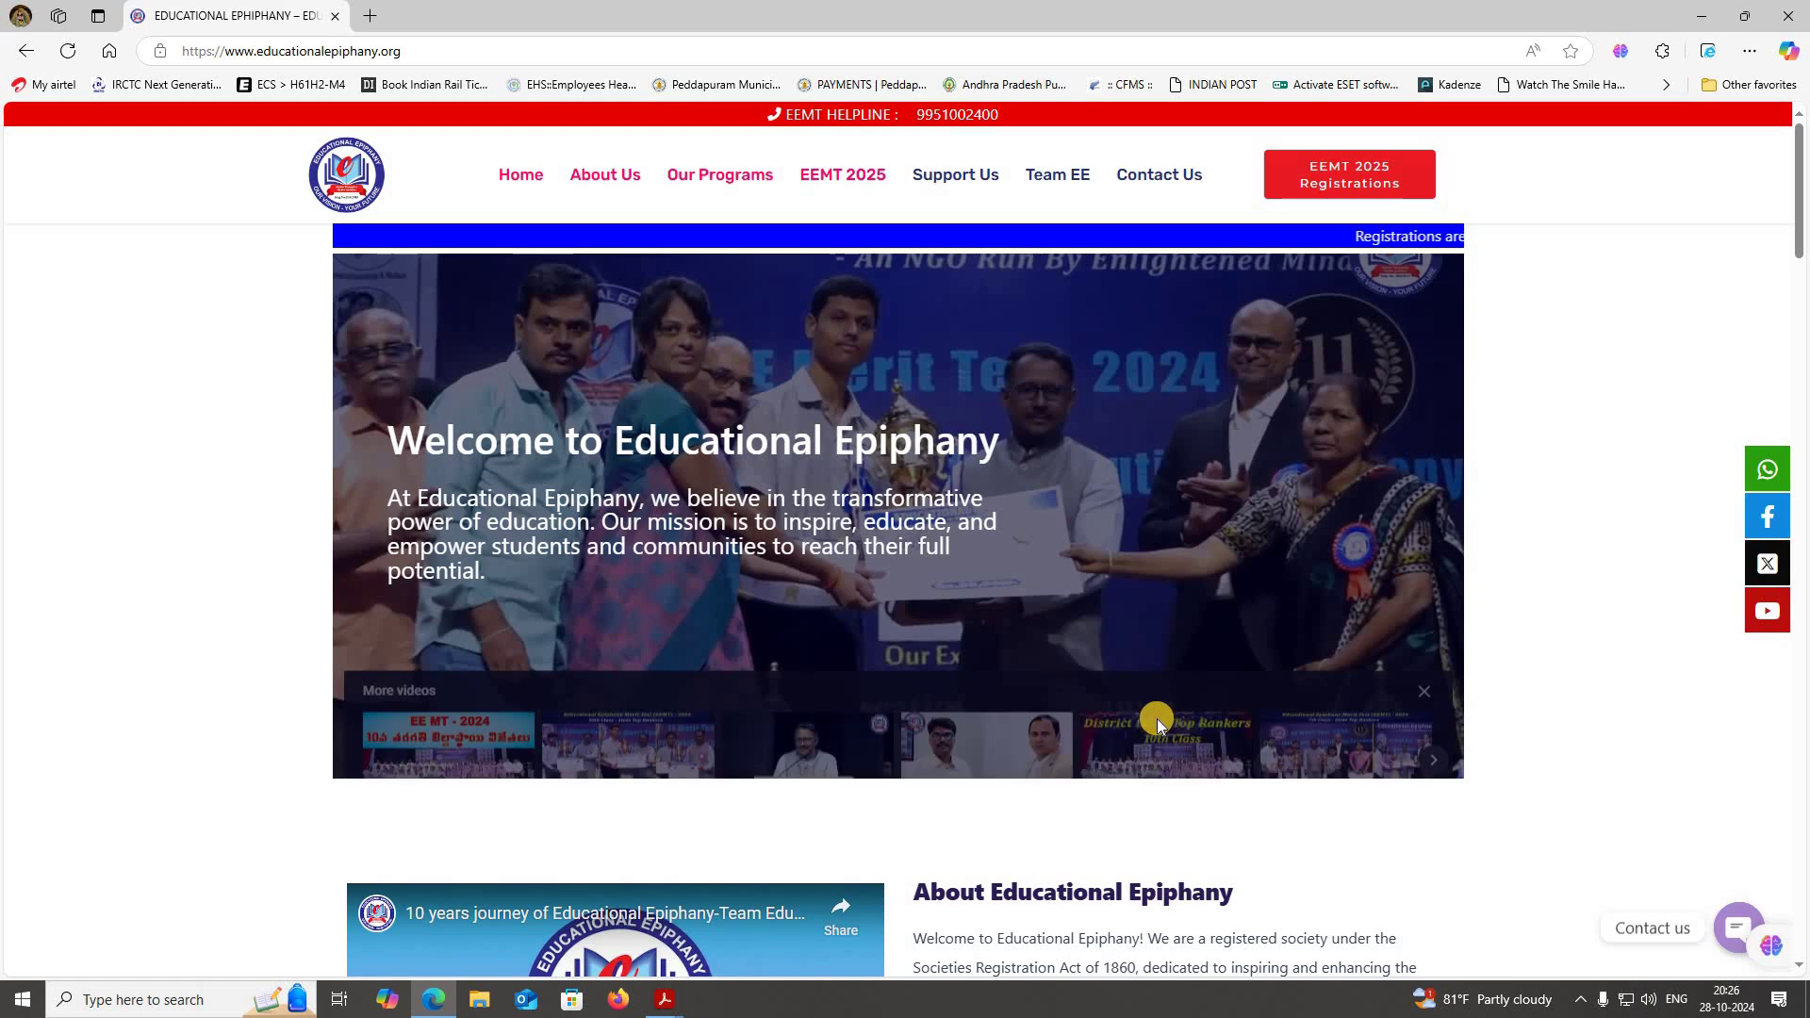